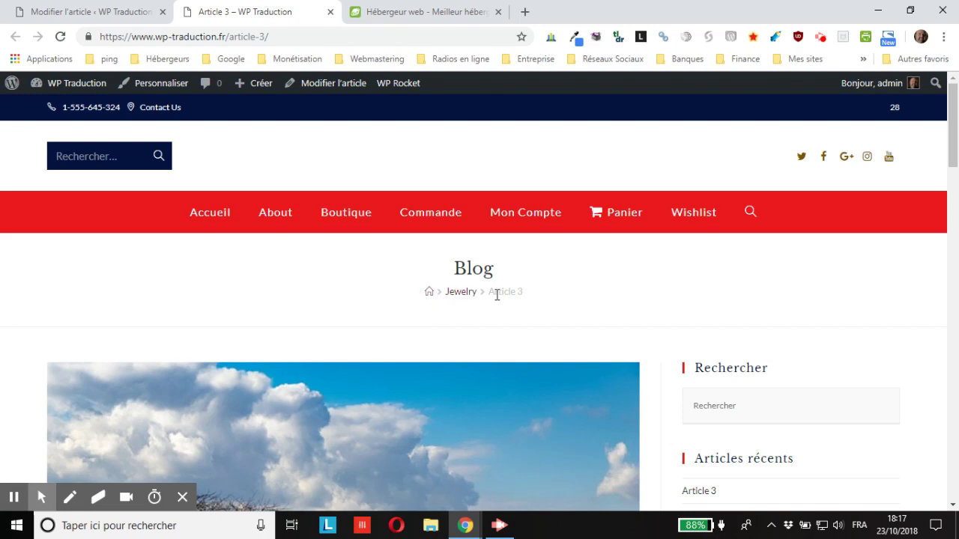
# - Review the published Article 3 page, then open the Titre section of its OceanWP settings in the post editor
pyautogui.scroll(-8, 516, 294)
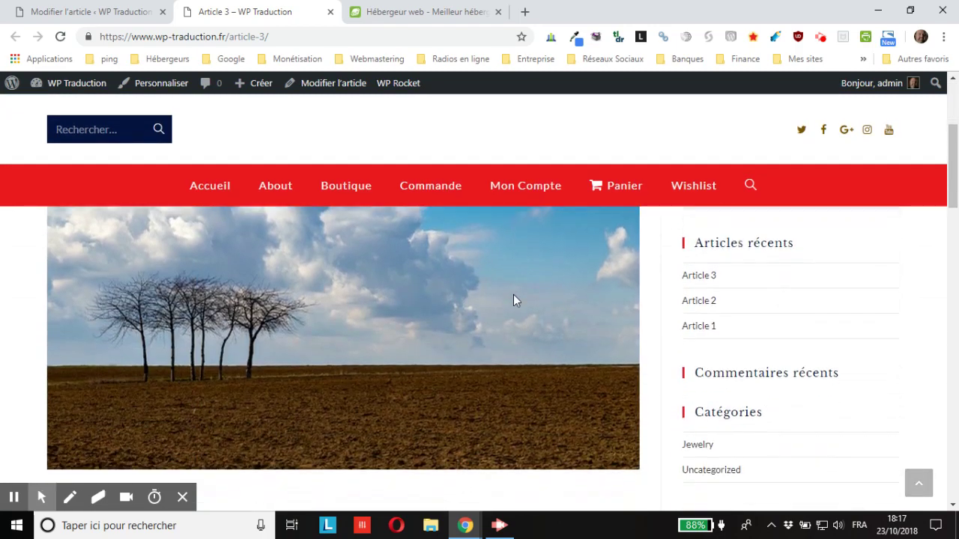
pyautogui.scroll(8, 502, 309)
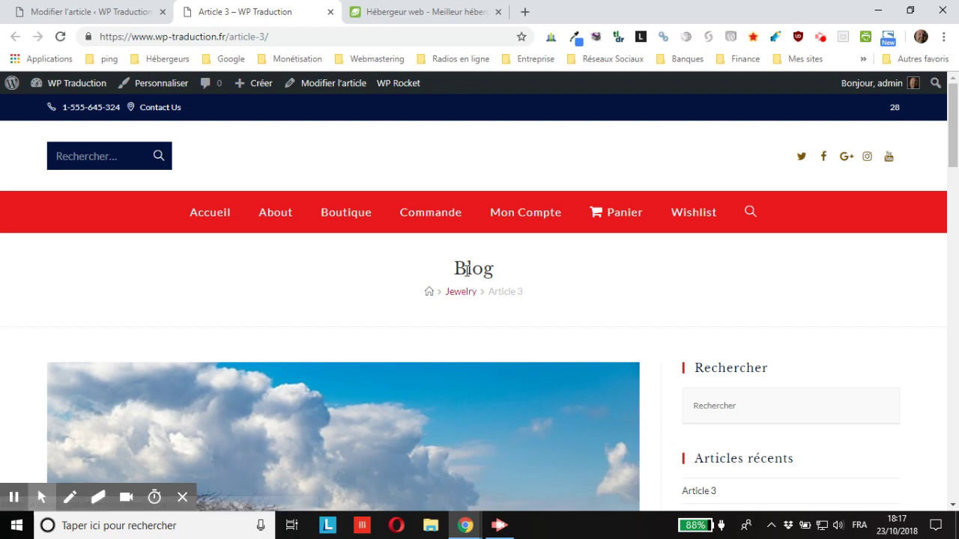
pyautogui.click(106, 17)
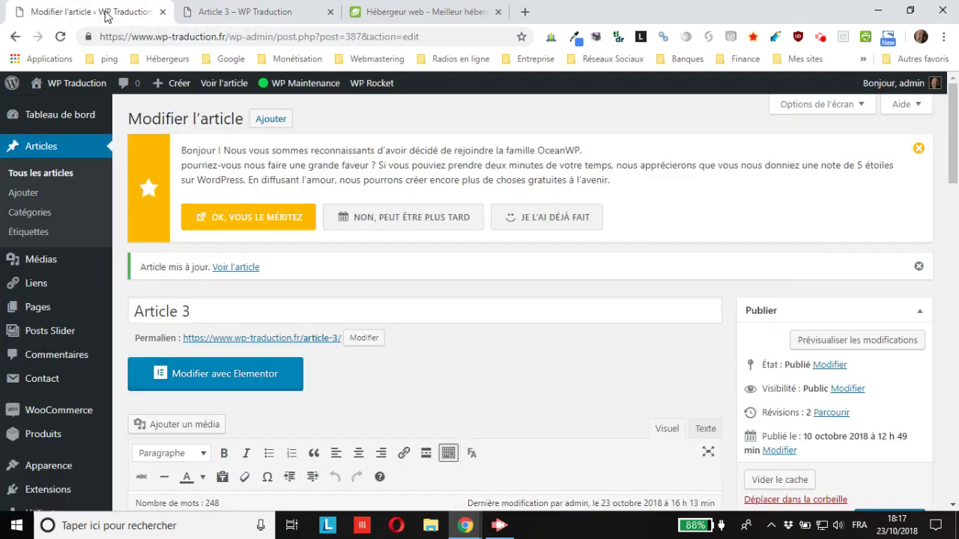
pyautogui.scroll(-2, 720, 304)
pyautogui.scroll(-5, 570, 305)
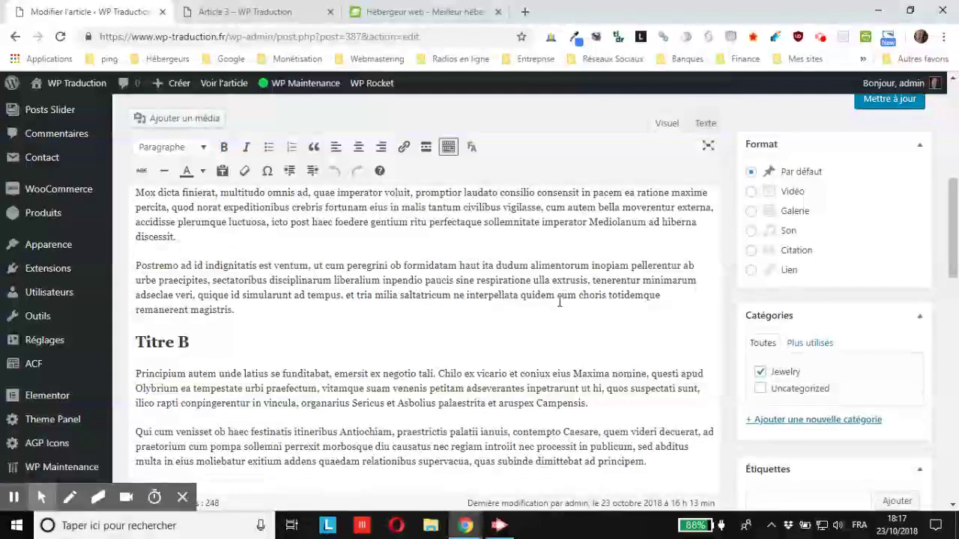
pyautogui.scroll(-5, 253, 306)
pyautogui.scroll(1, 253, 306)
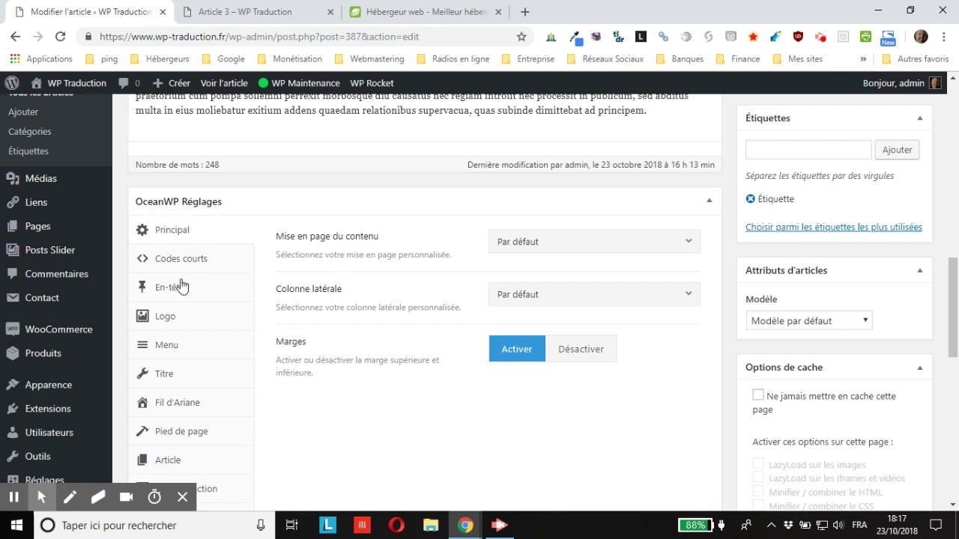
pyautogui.click(154, 374)
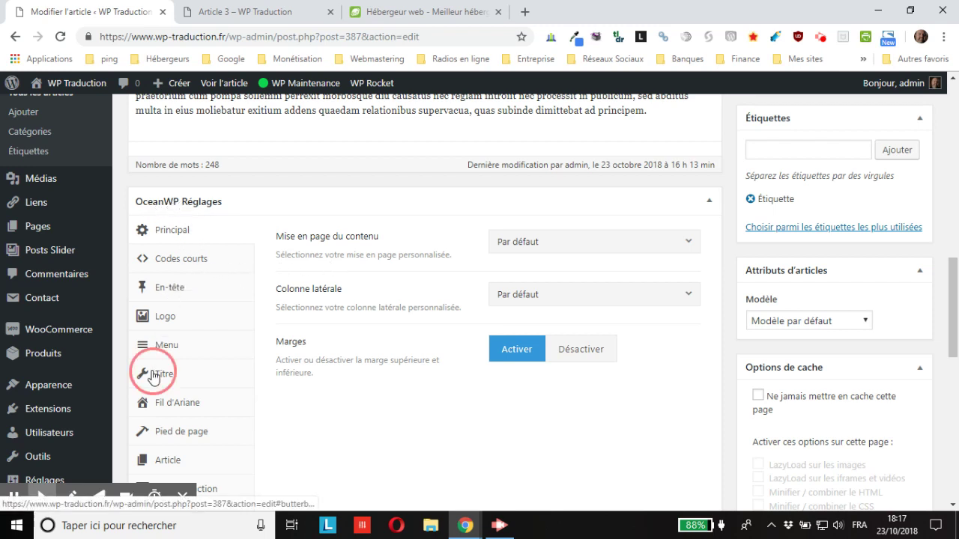
pyautogui.scroll(-1, 346, 290)
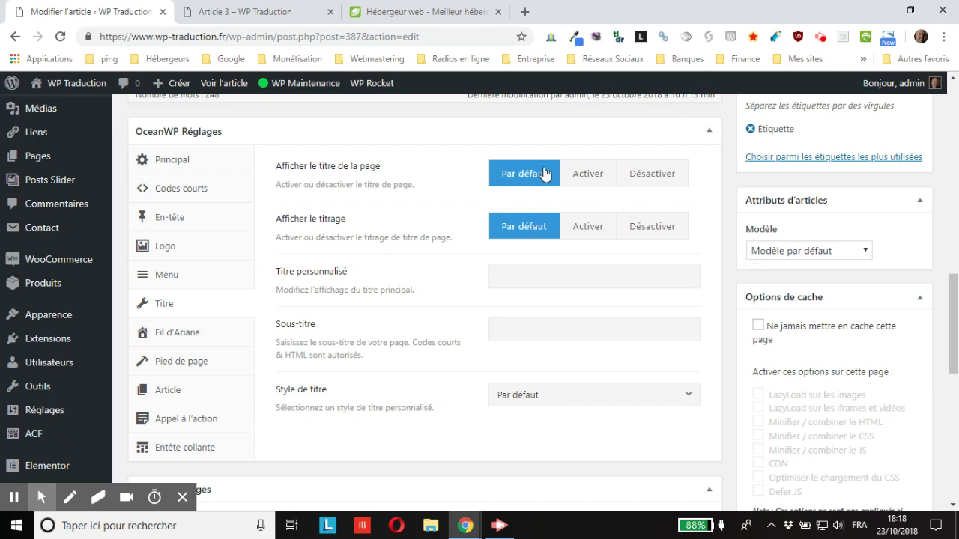
# - Disable the page title display (Afficher le titre de la page) for Article 3 and update the article
pyautogui.click(653, 178)
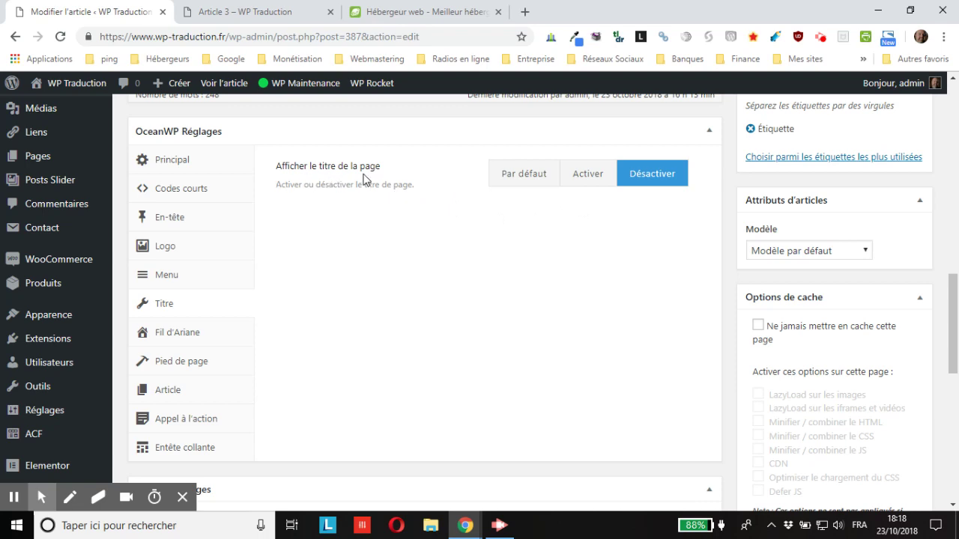
pyautogui.scroll(3, 801, 202)
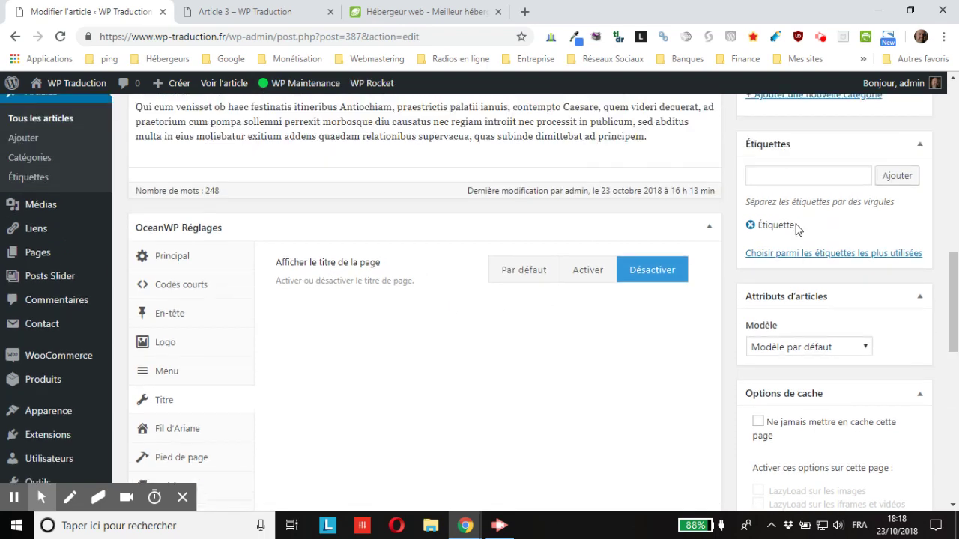
pyautogui.scroll(3, 955, 280)
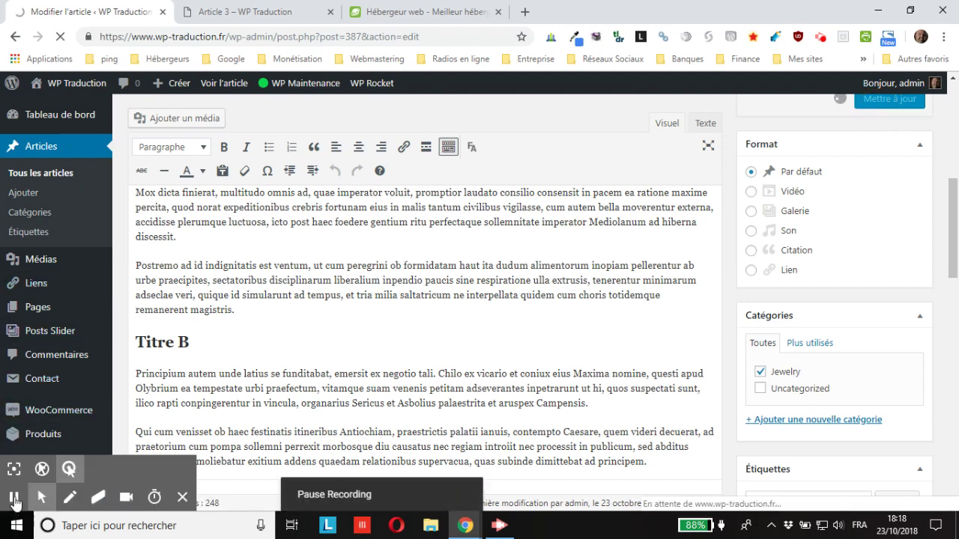
pyautogui.click(13, 497)
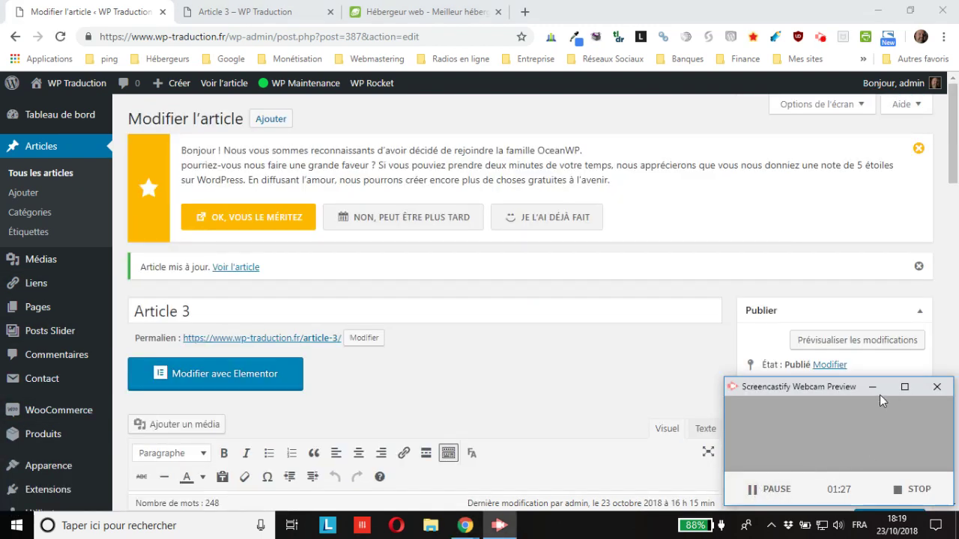
pyautogui.click(879, 394)
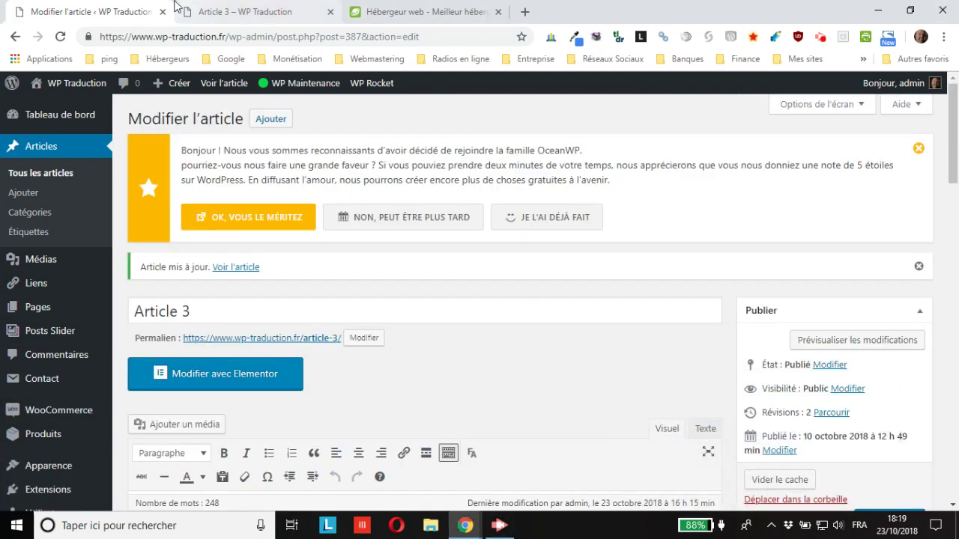
# - Reload the published Article 3 page and examine the area between the main menu and the featured image
pyautogui.click(247, 12)
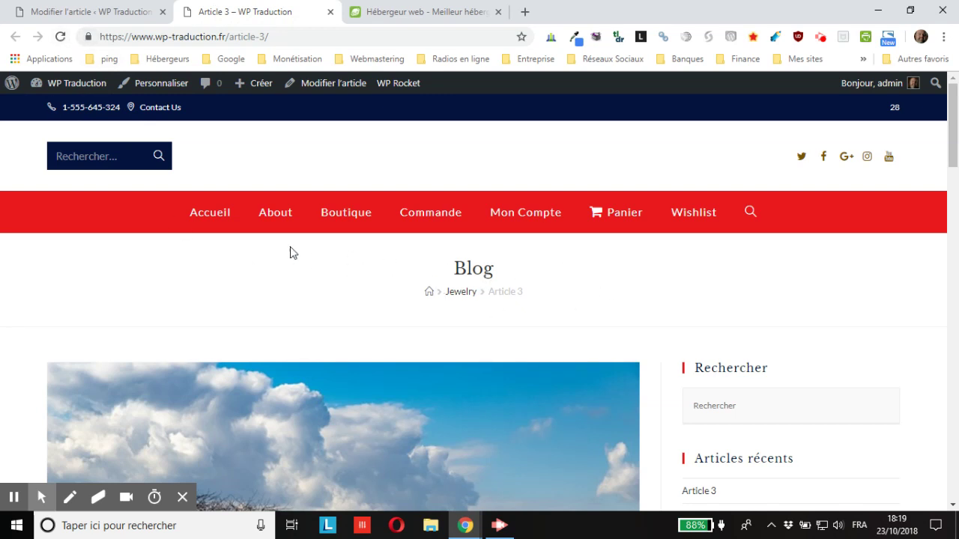
pyautogui.click(63, 37)
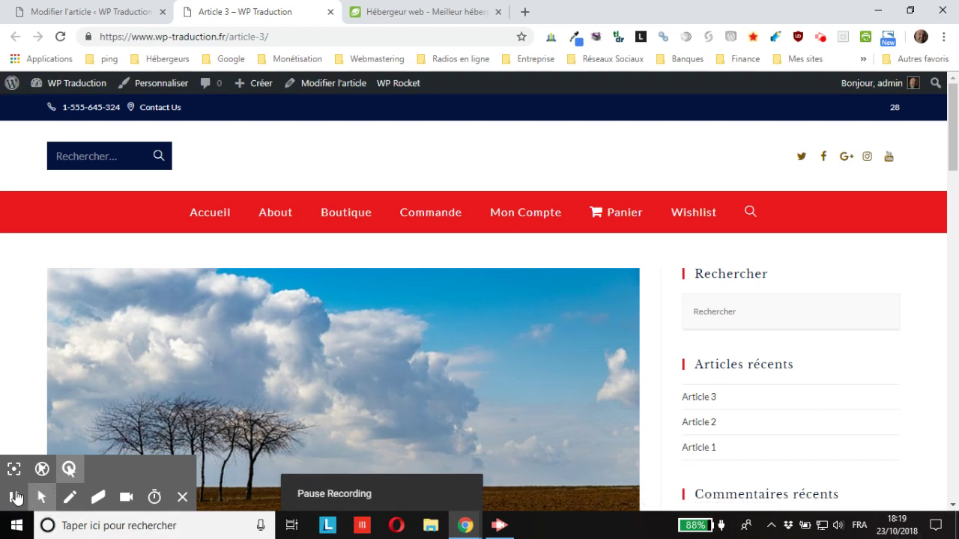
pyautogui.click(12, 497)
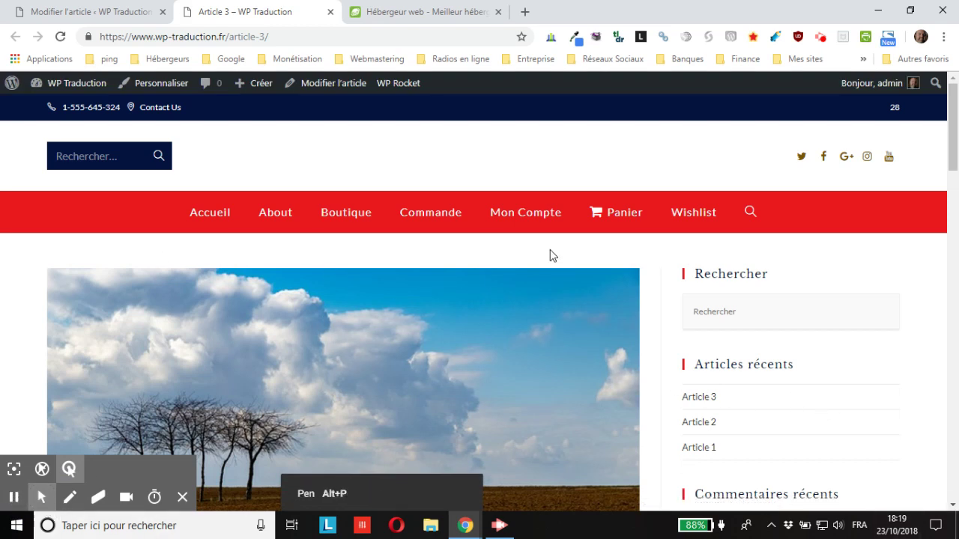
pyautogui.scroll(-2, 542, 263)
pyautogui.scroll(2, 538, 265)
pyautogui.scroll(1, 539, 265)
pyautogui.scroll(-2, 537, 269)
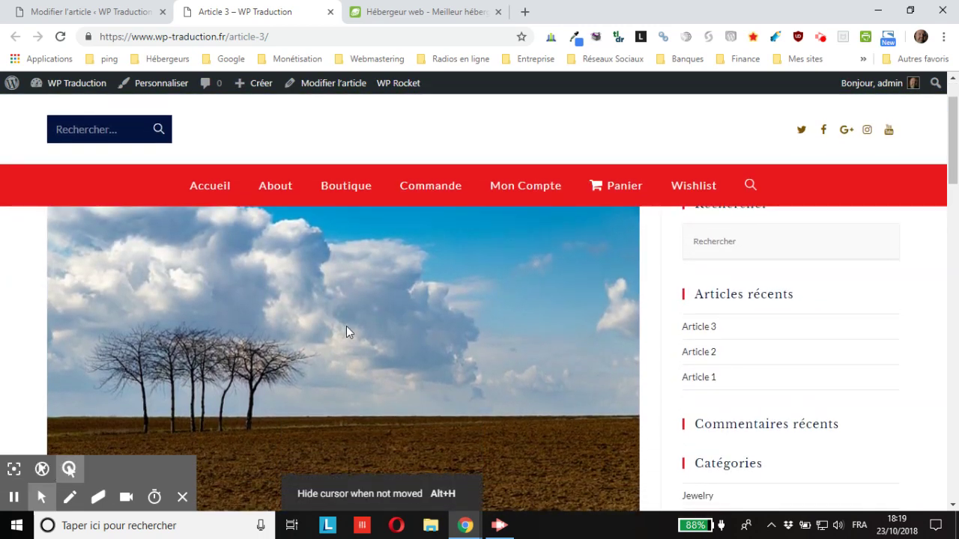
pyautogui.scroll(1, 120, 300)
# - Set Article 3's page title display back to Par défaut, disable only its Afficher le titrage option, and update the article
pyautogui.click(133, 13)
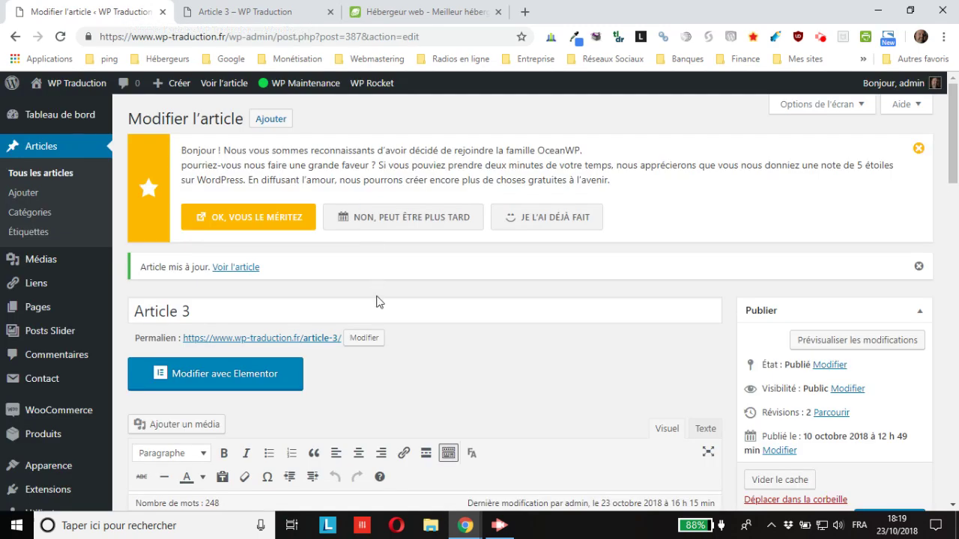
pyautogui.scroll(-6, 356, 339)
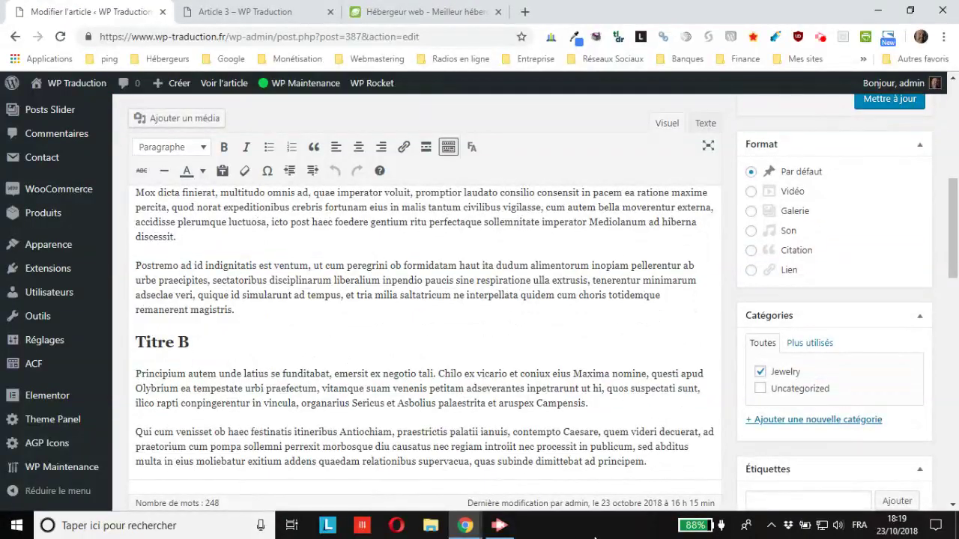
pyautogui.click(499, 528)
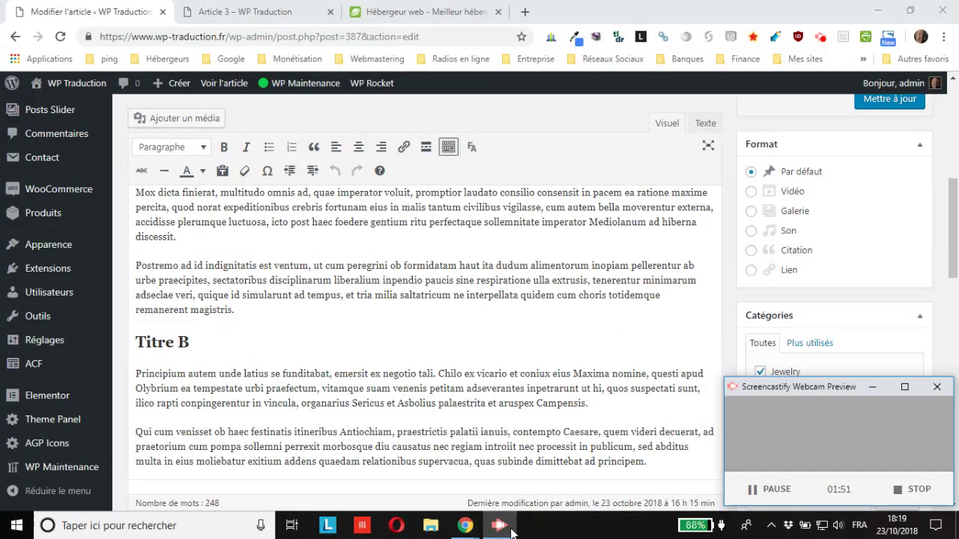
pyautogui.click(870, 387)
pyautogui.scroll(-5, 385, 378)
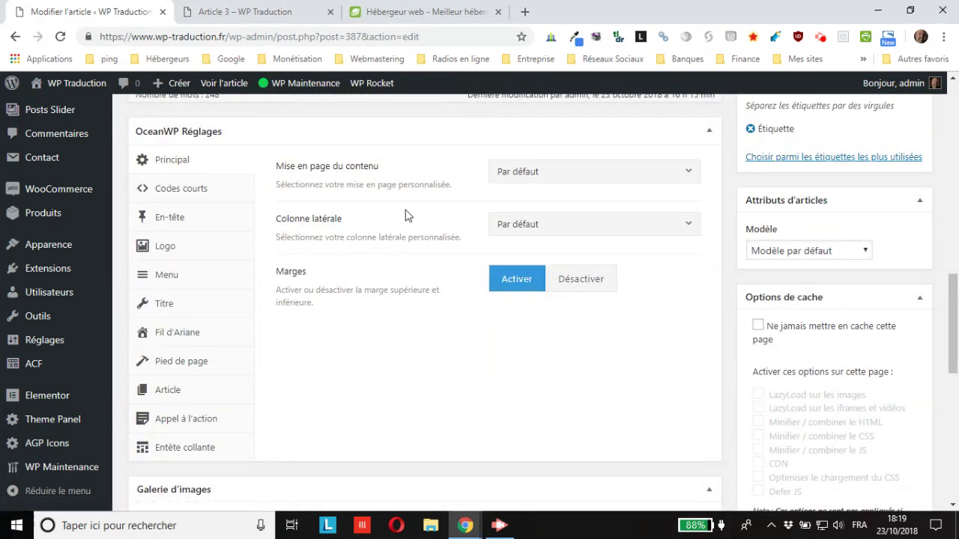
pyautogui.click(164, 304)
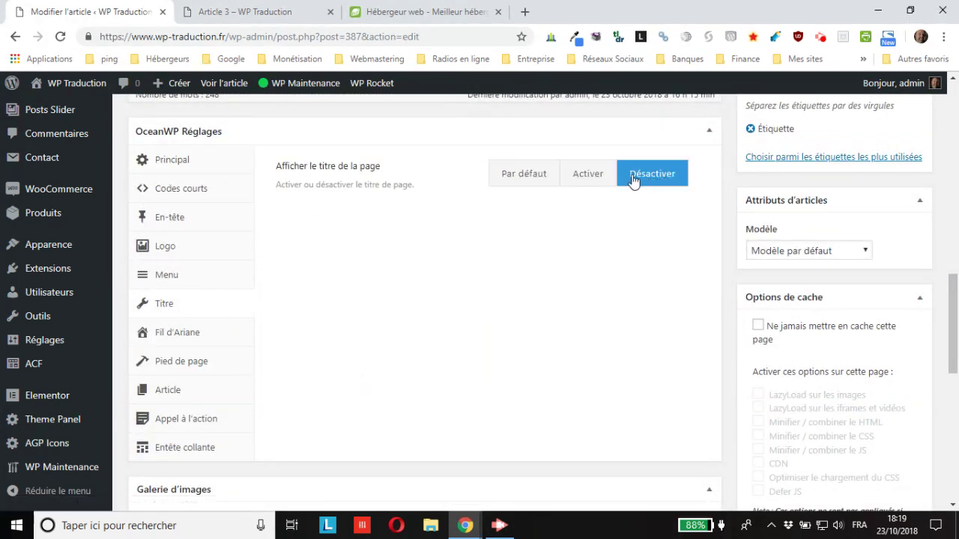
pyautogui.click(514, 178)
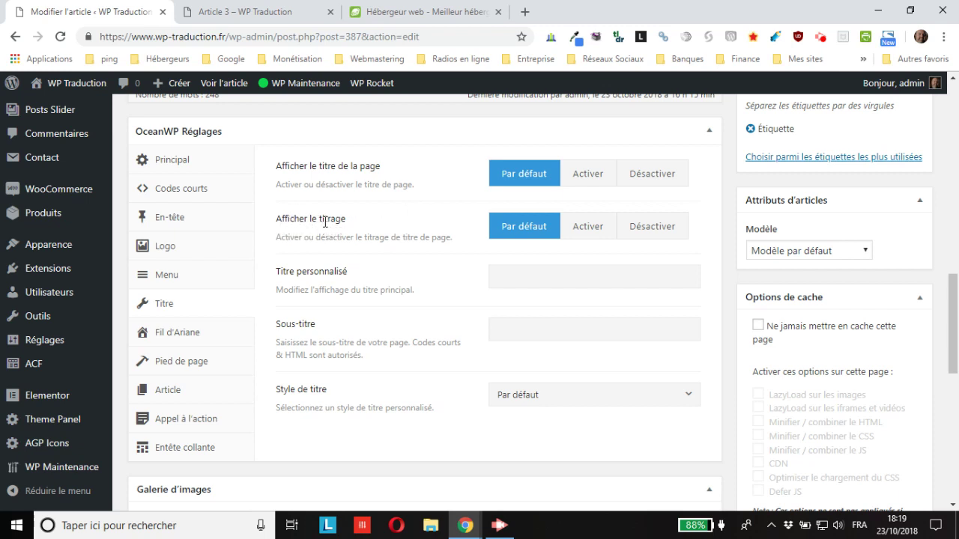
pyautogui.click(650, 231)
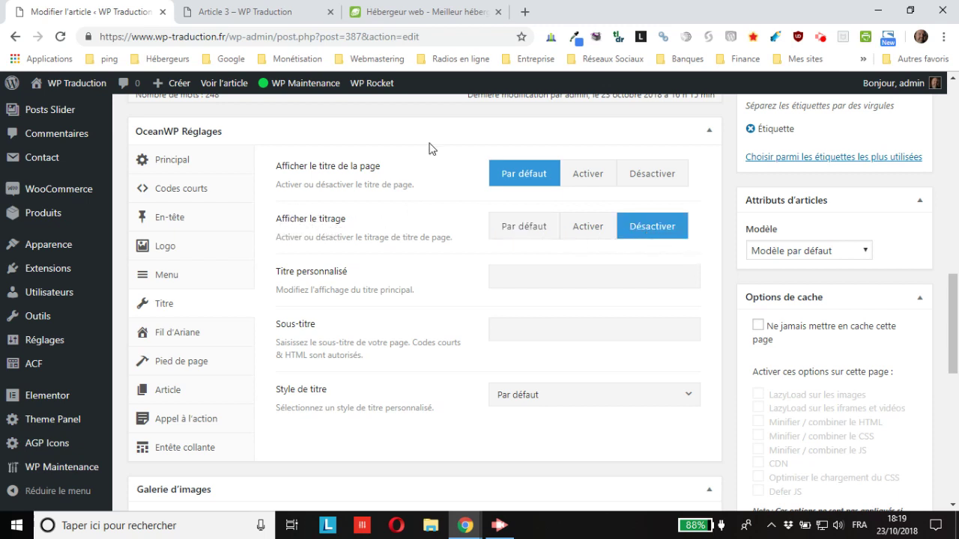
pyautogui.scroll(5, 880, 251)
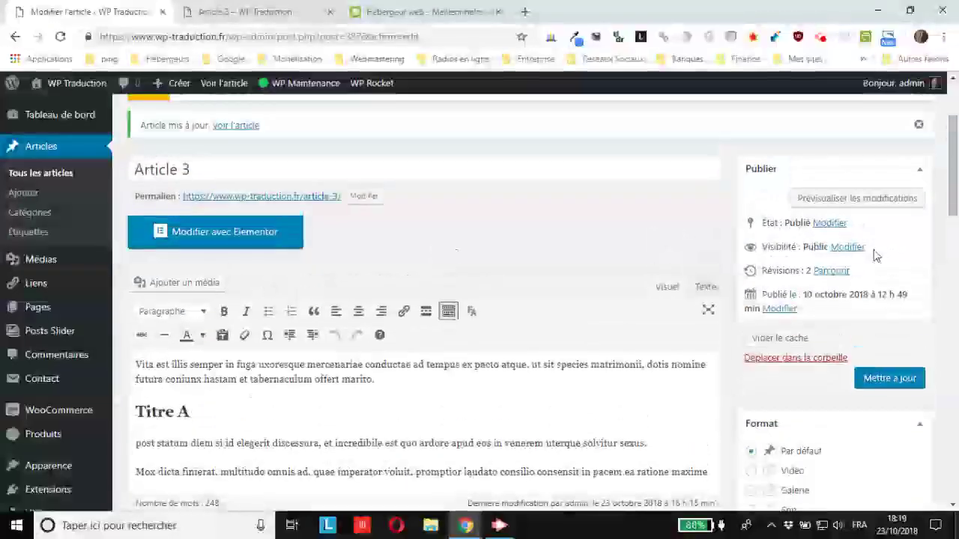
pyautogui.click(896, 382)
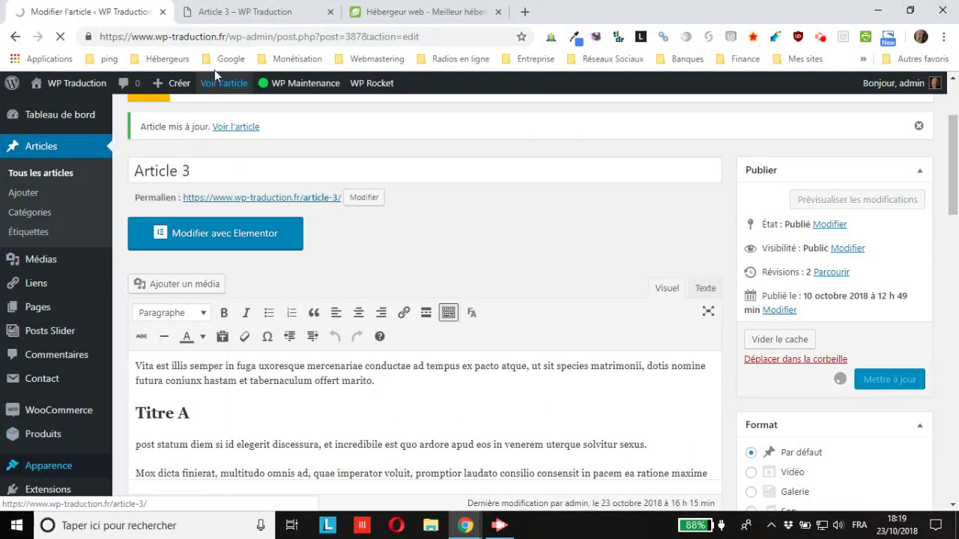
# - Reload the published Article 3 page and check the heading and breadcrumb in its title area
pyautogui.click(257, 13)
pyautogui.moveTo(36, 491)
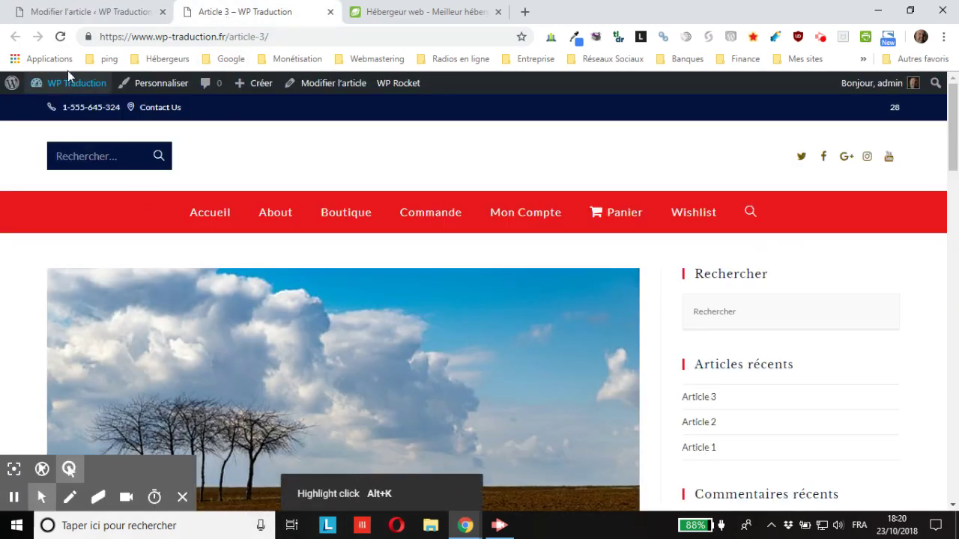
pyautogui.click(60, 36)
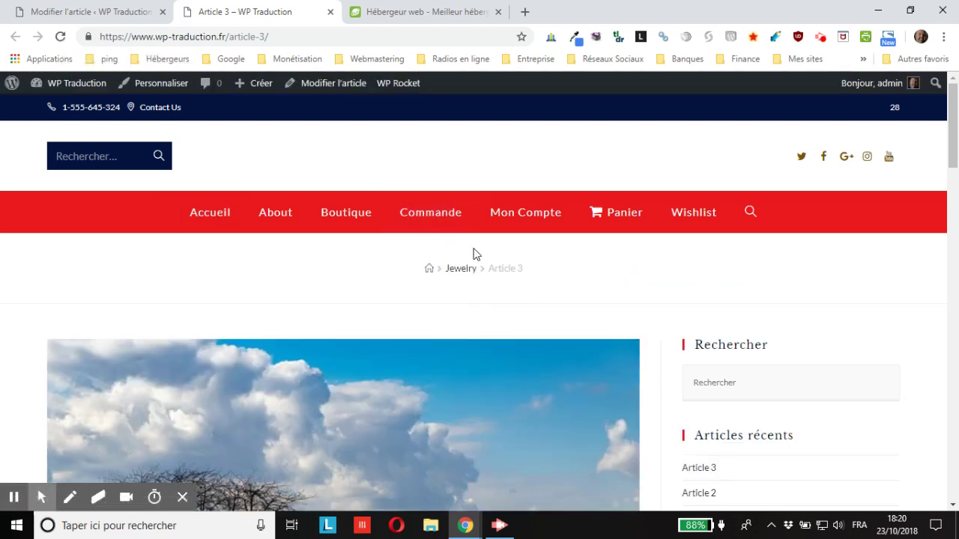
# - Restore Article 3's Afficher le titrage option to Par défaut in the OceanWP title settings and update the article
pyautogui.click(125, 9)
pyautogui.scroll(-10, 429, 245)
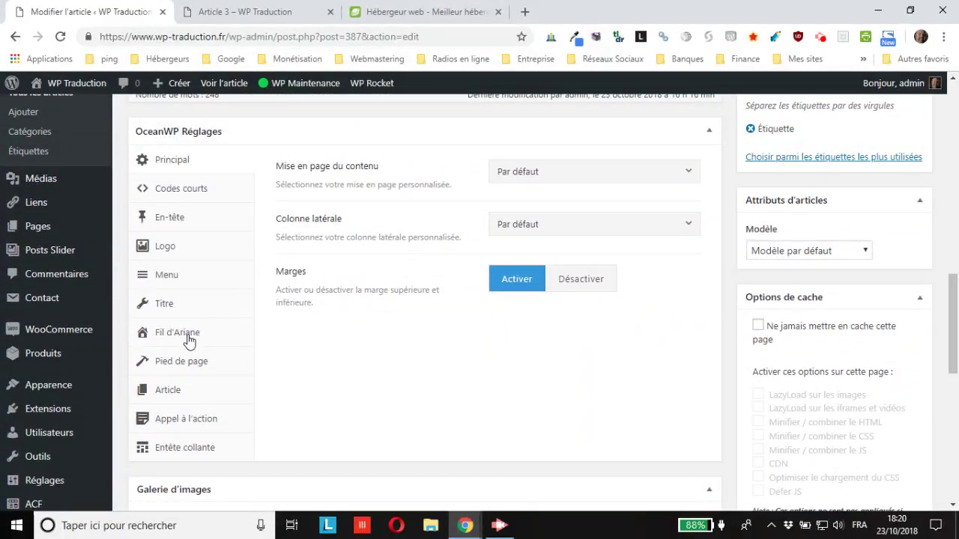
pyautogui.click(165, 310)
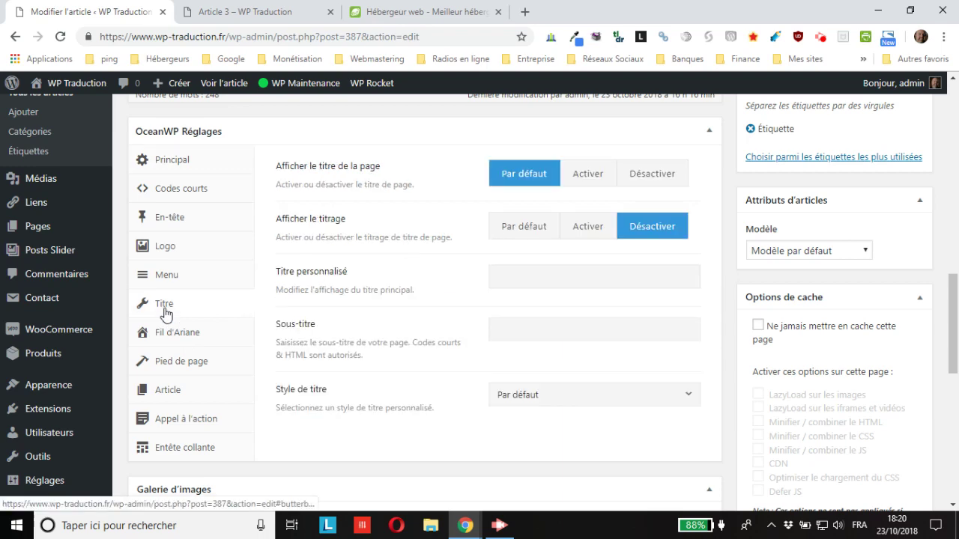
pyautogui.click(503, 229)
pyautogui.scroll(3, 910, 287)
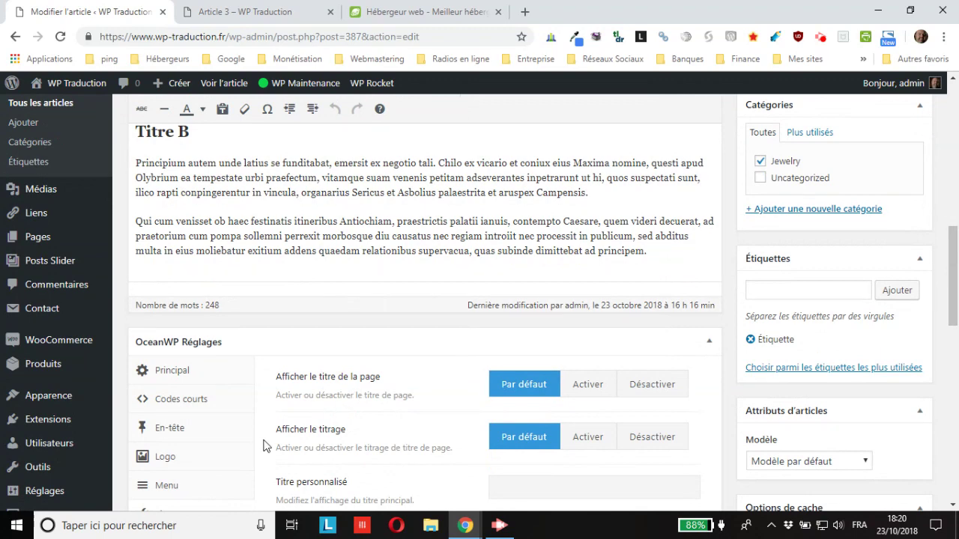
pyautogui.scroll(1, 876, 360)
pyautogui.scroll(3, 876, 360)
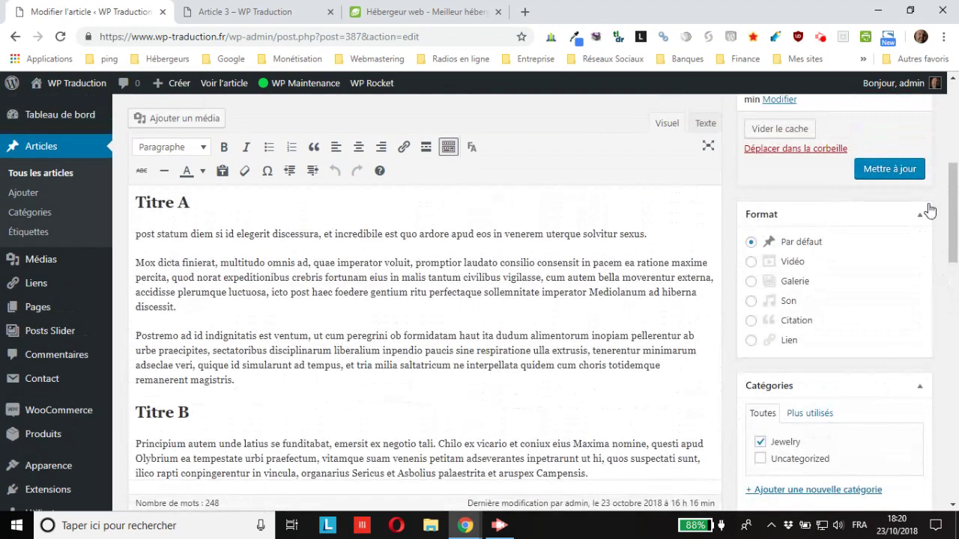
pyautogui.click(892, 169)
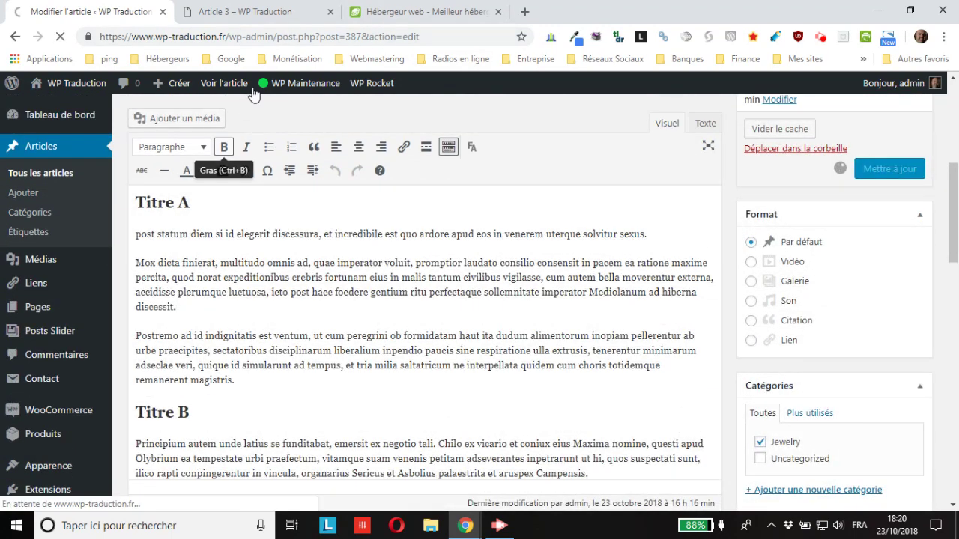
# - Reload the published Article 3 page to check its title area with the default title settings
pyautogui.click(247, 12)
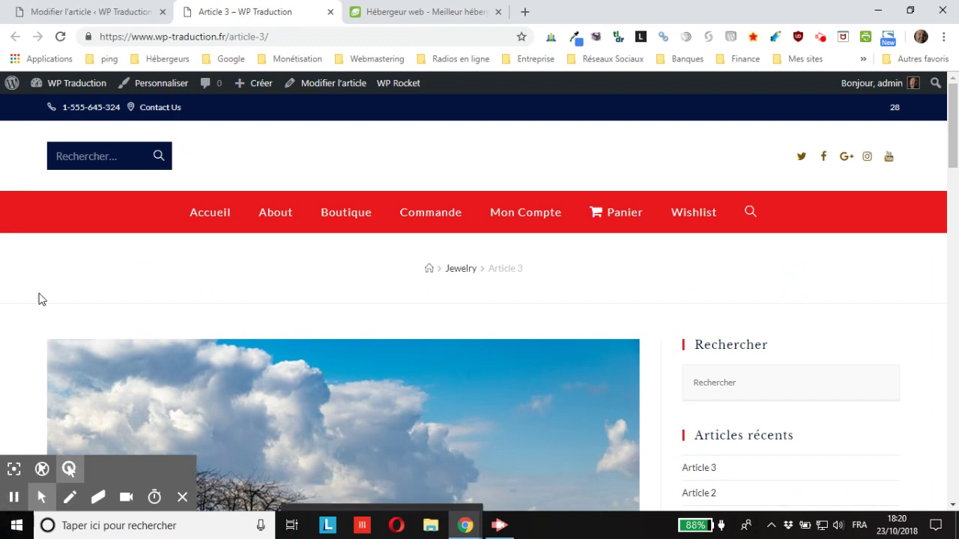
pyautogui.click(60, 36)
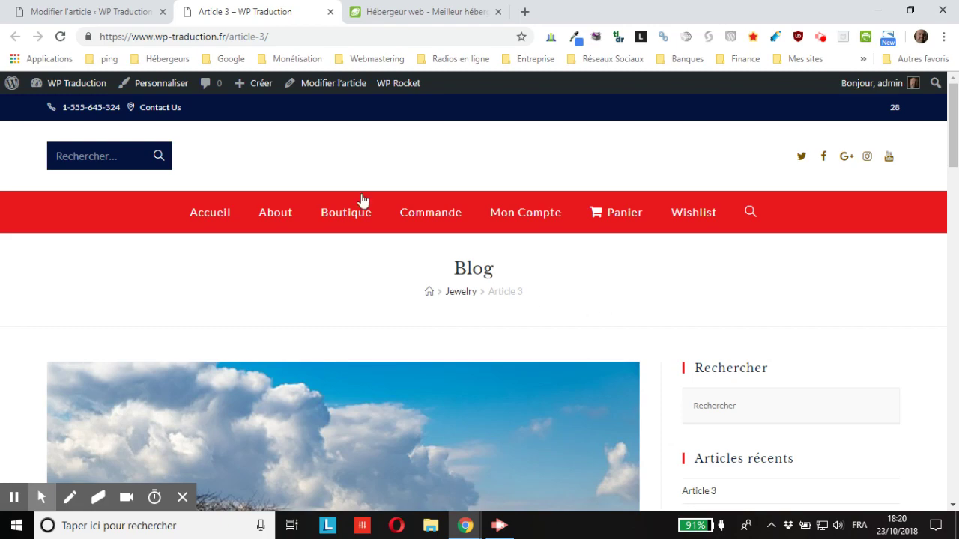
# - In Article 3's OceanWP title settings, set the custom title (Titre personnalisé) to "Titre de mon article"
pyautogui.click(123, 17)
pyautogui.scroll(-10, 188, 315)
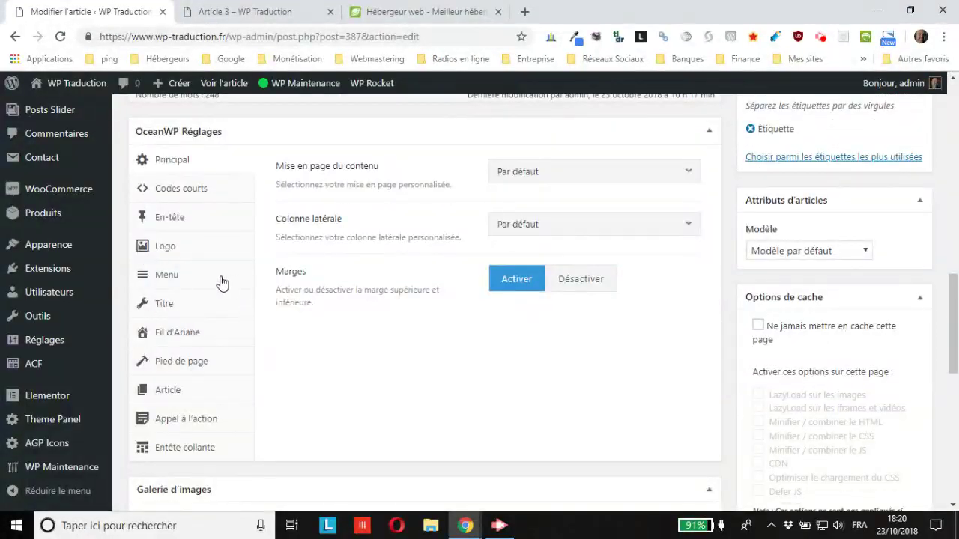
pyautogui.click(162, 309)
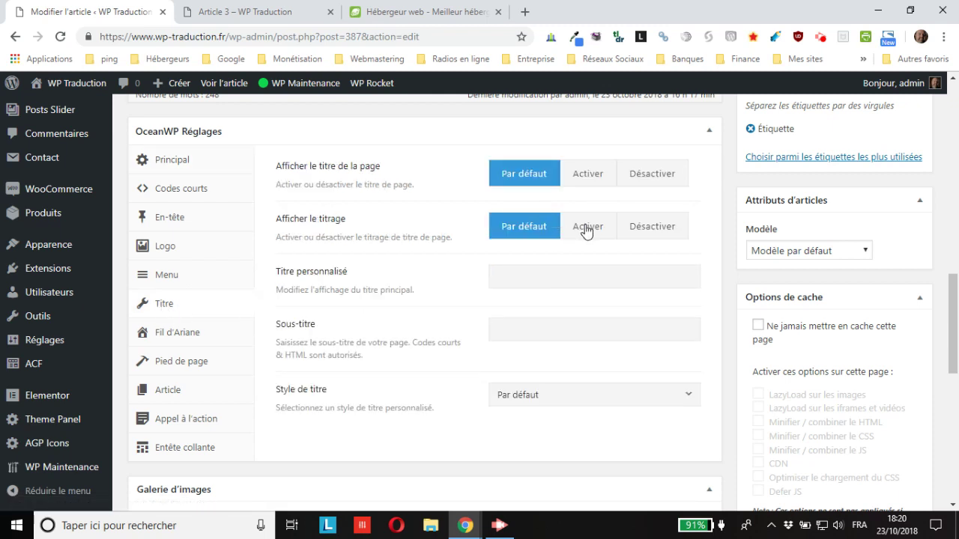
pyautogui.click(523, 279)
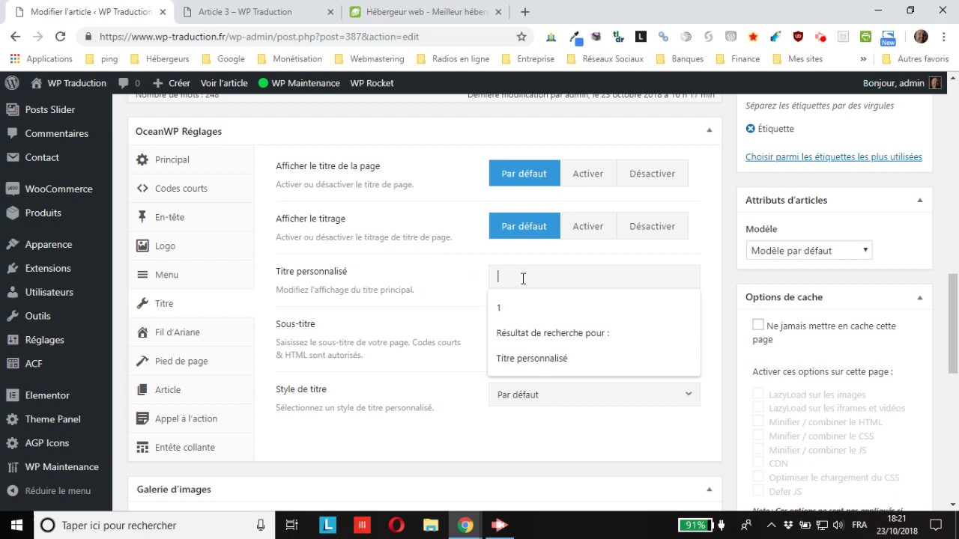
pyautogui.click(528, 359)
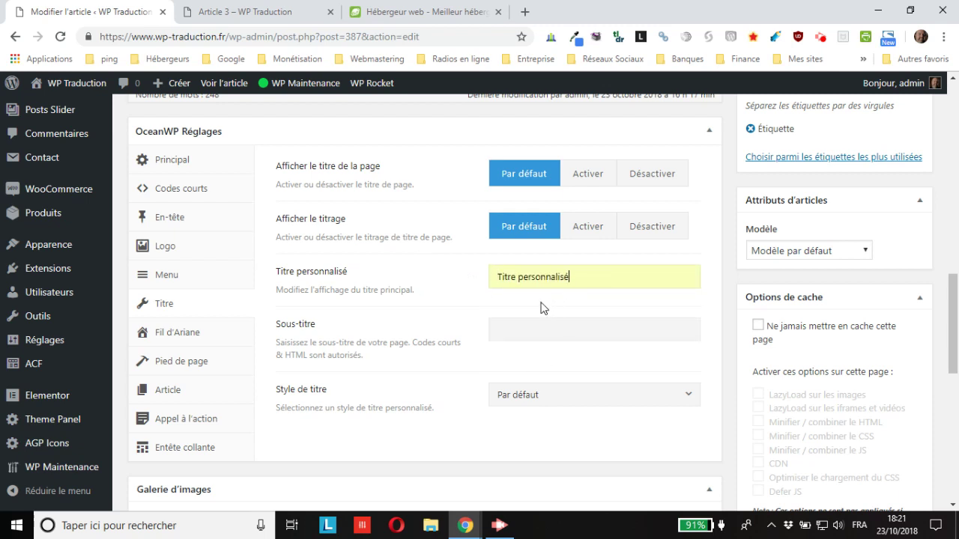
pyautogui.click(580, 280)
pyautogui.moveTo(519, 278); pyautogui.dragTo(700, 286)
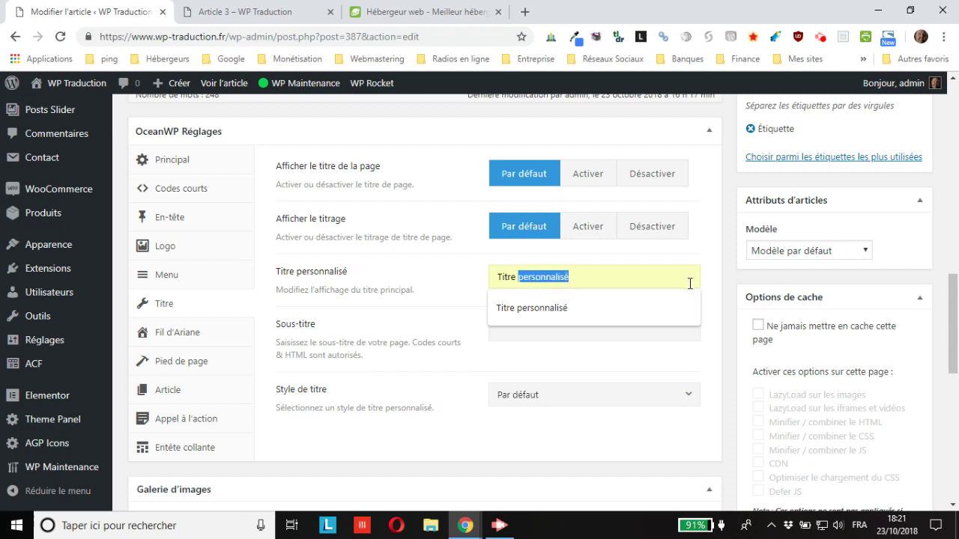
pyautogui.write('de mon article')
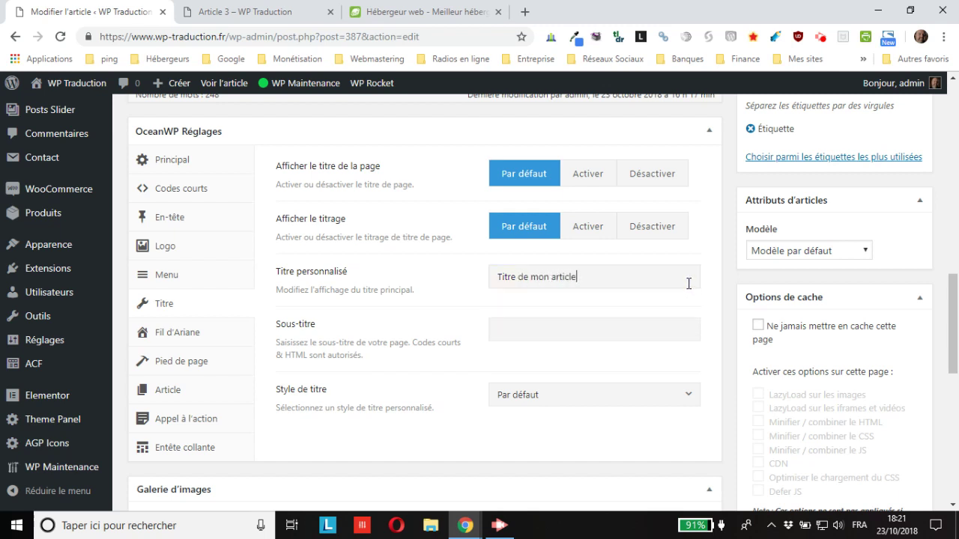
# - Enter "Sous-titre de mon article" as the Sous-titre and update Article 3
pyautogui.write('Sous-t')
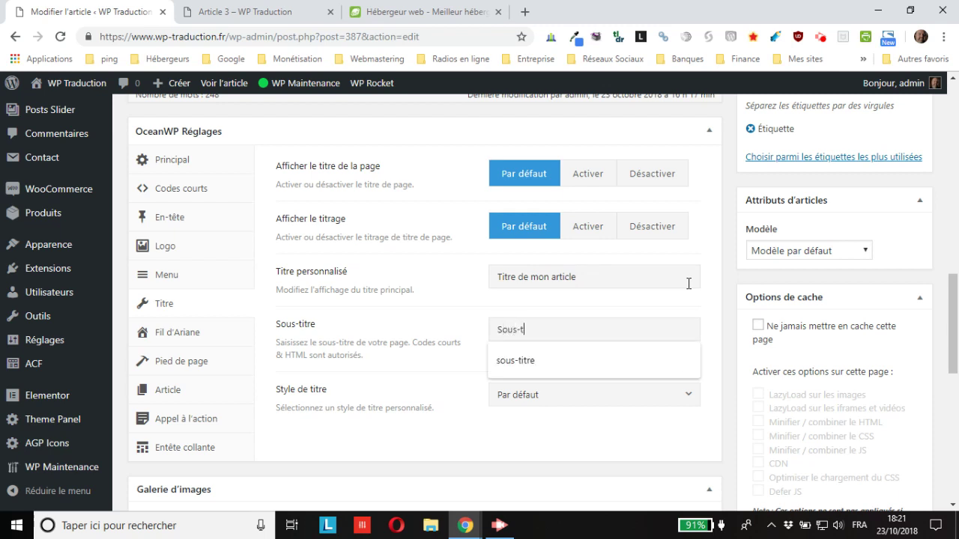
pyautogui.write('itre de mon article')
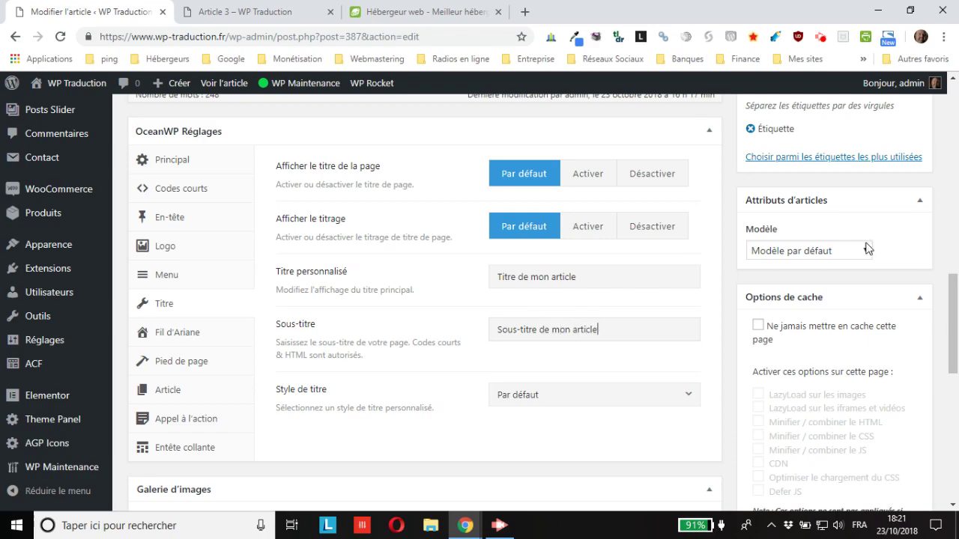
pyautogui.scroll(15, 869, 262)
pyautogui.click(890, 453)
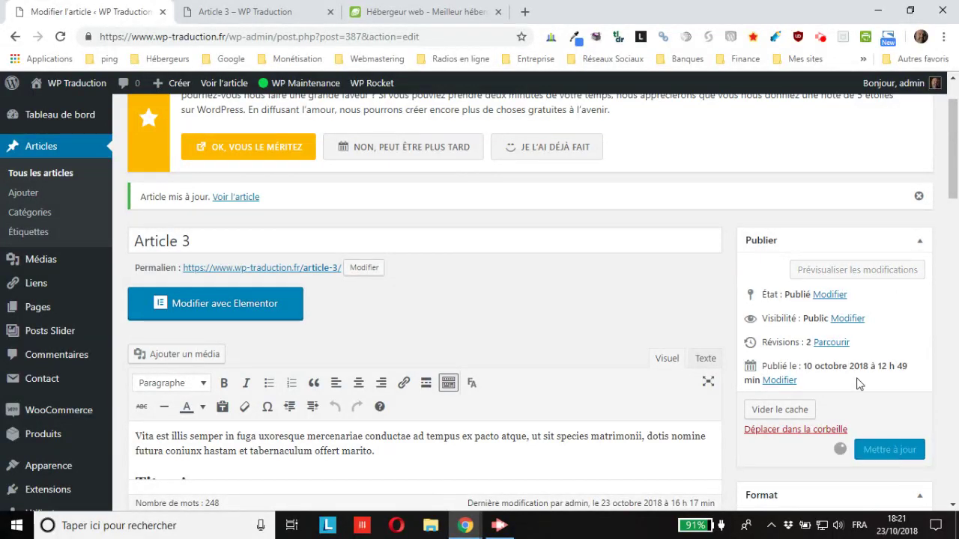
# - Reload the published Article 3 page and check the custom title and subtitle against the article's own heading
pyautogui.click(254, 23)
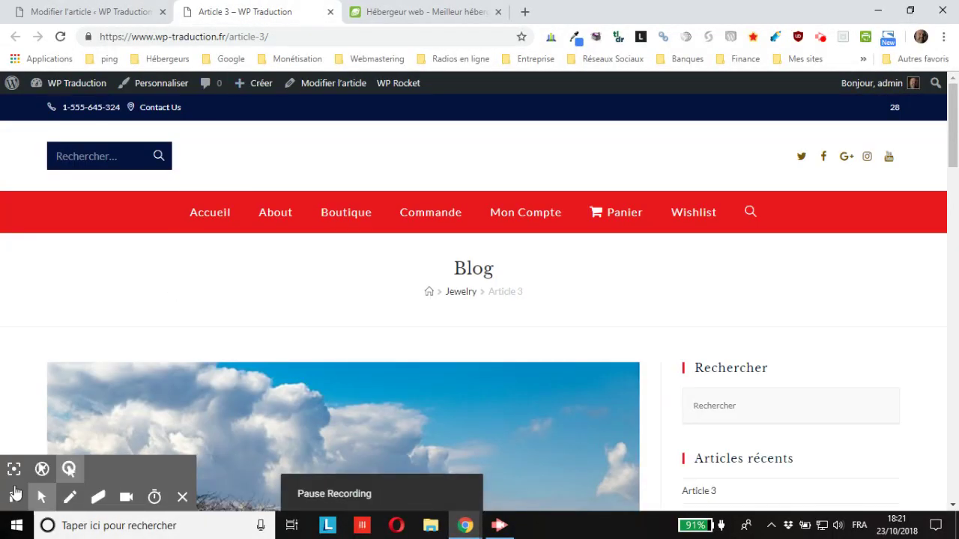
pyautogui.click(61, 36)
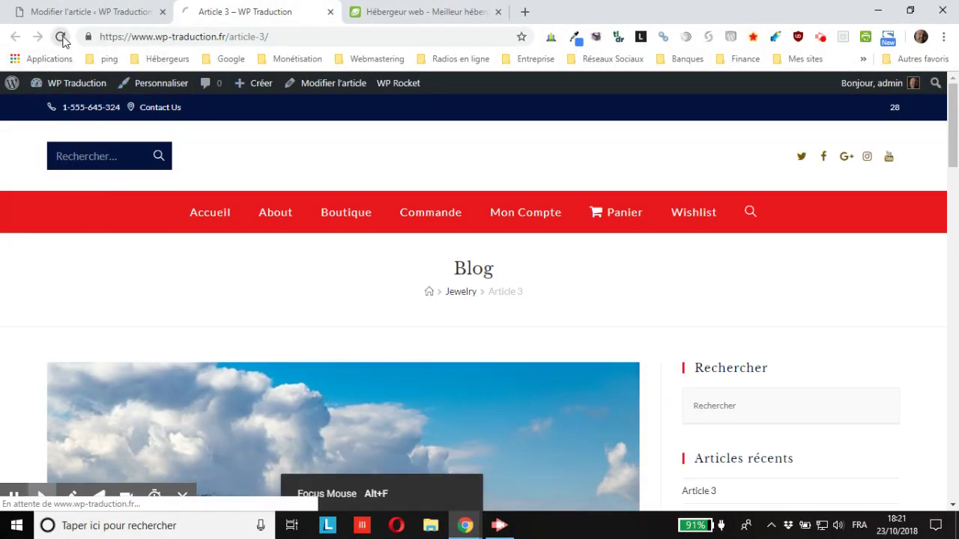
pyautogui.click(12, 499)
pyautogui.click(14, 497)
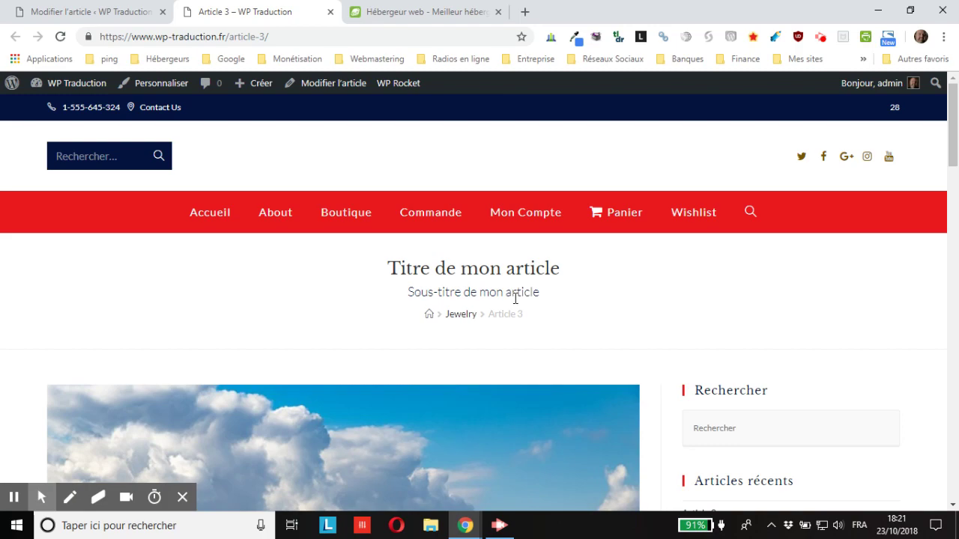
pyautogui.scroll(-2, 529, 303)
pyautogui.scroll(2, 529, 303)
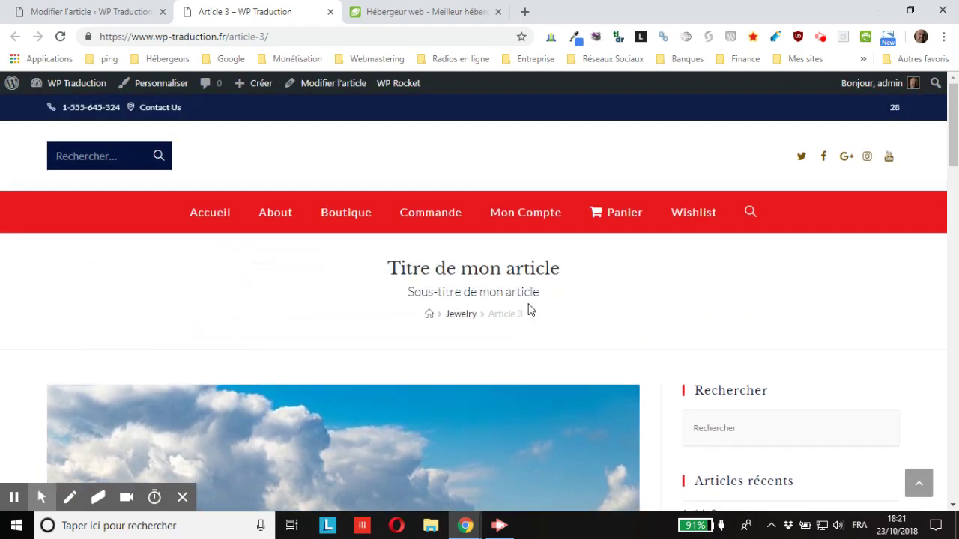
pyautogui.scroll(-3, 524, 304)
pyautogui.scroll(-4, 523, 309)
pyautogui.scroll(3, 520, 311)
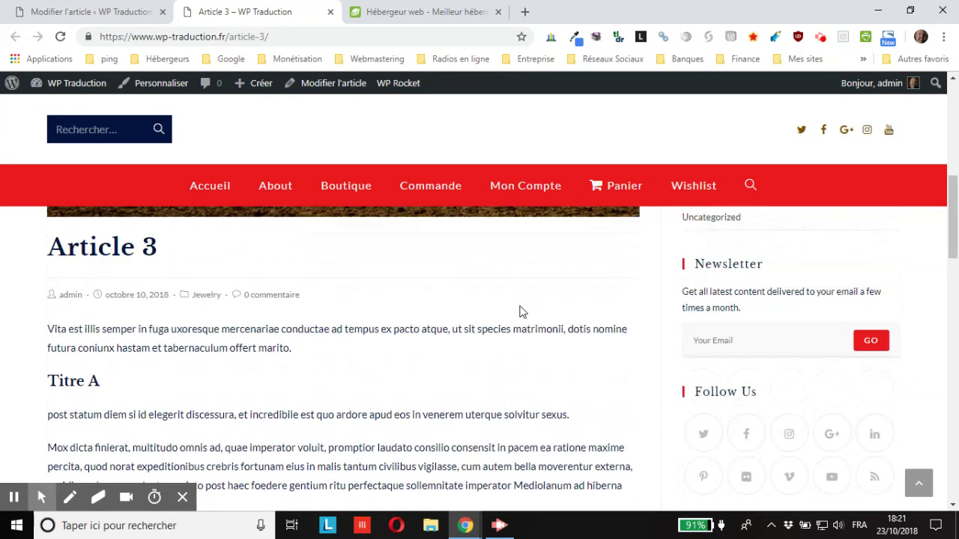
pyautogui.scroll(3, 518, 308)
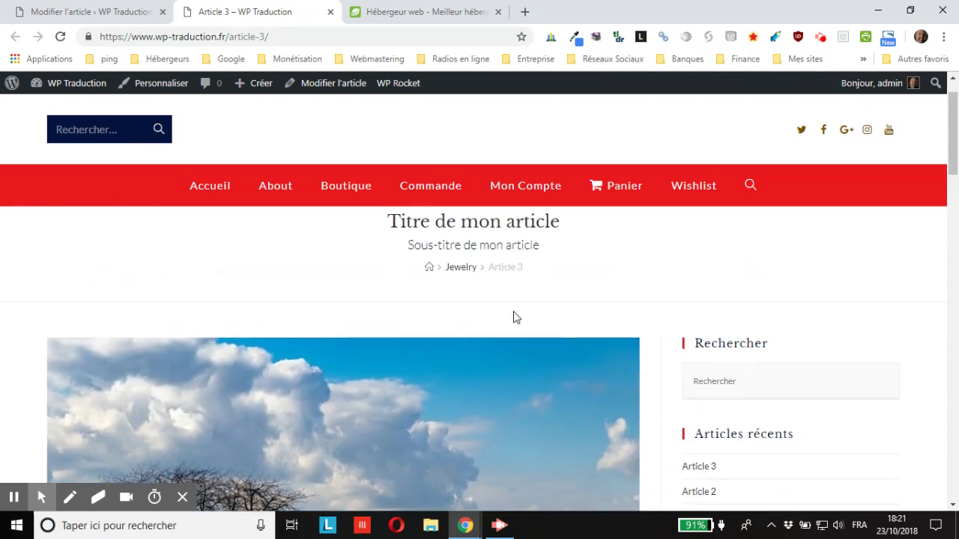
pyautogui.scroll(-2, 529, 335)
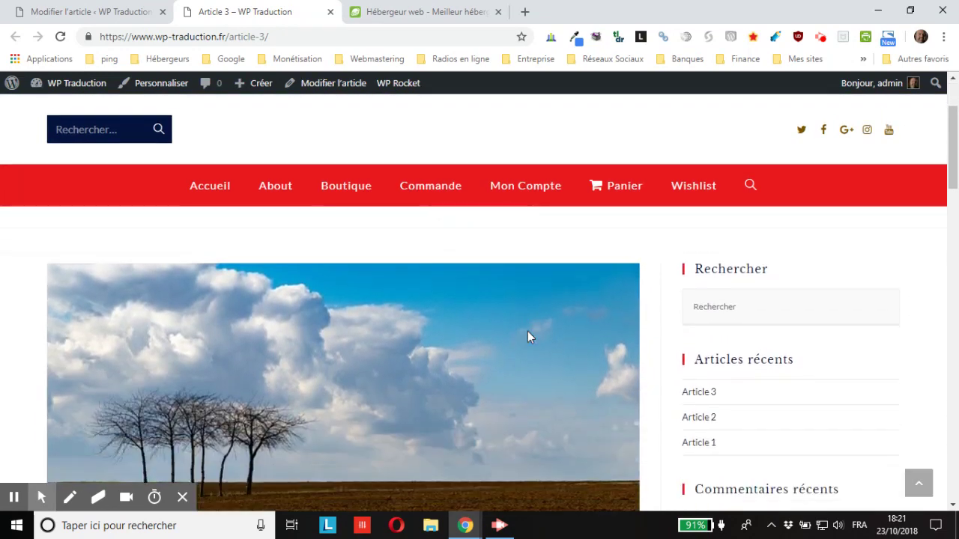
# - Open the published Article 2 and Article 1 pages and compare their title areas with the one on Article 3
pyautogui.middleClick(706, 398)
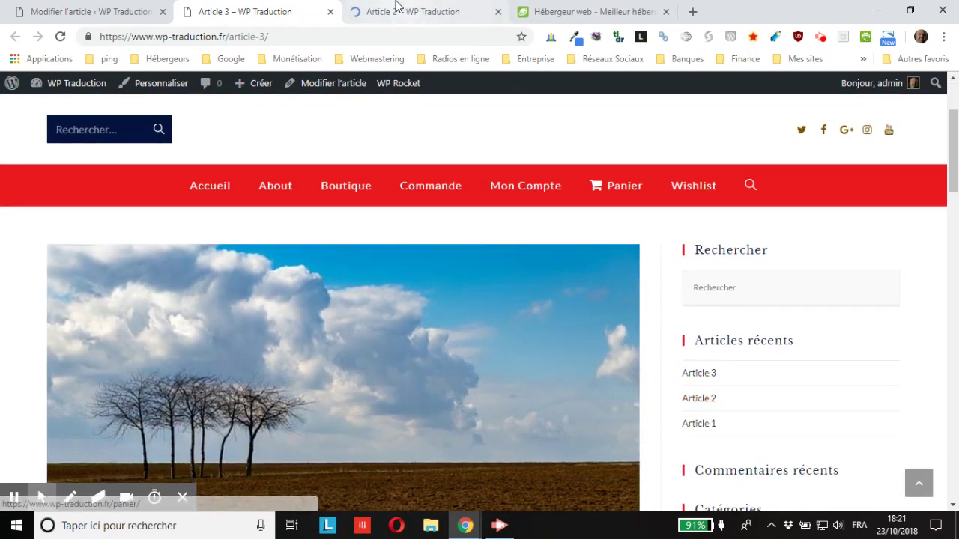
pyautogui.click(399, 11)
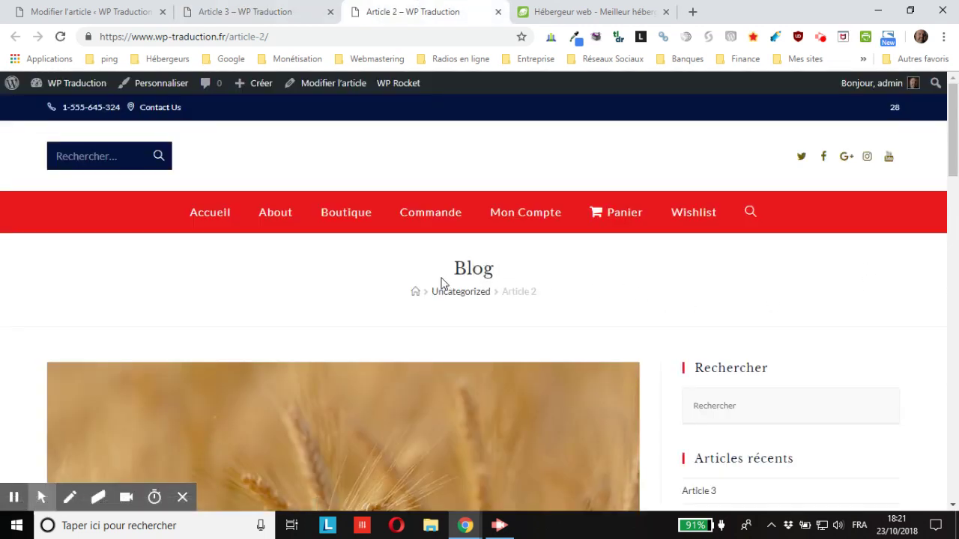
pyautogui.scroll(-4, 532, 277)
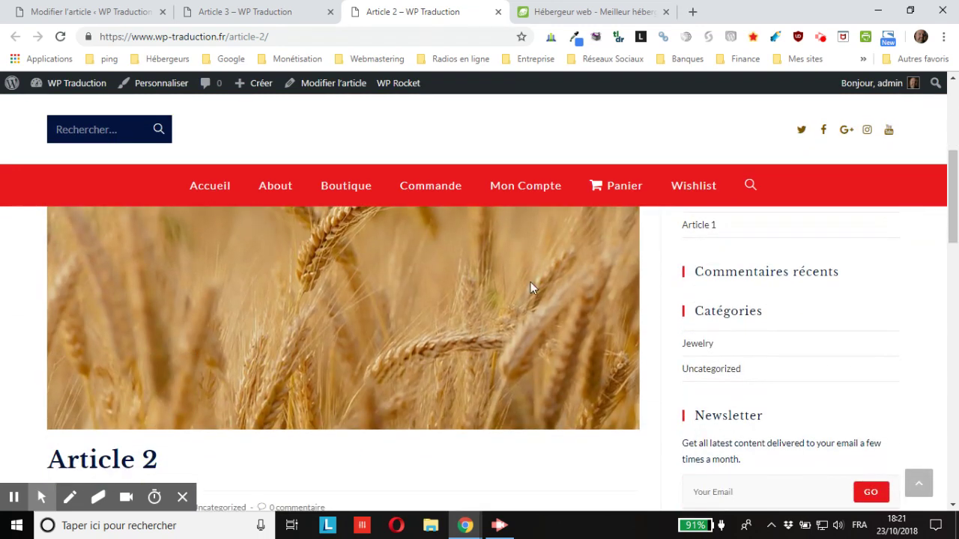
pyautogui.scroll(2, 567, 310)
pyautogui.click(704, 368)
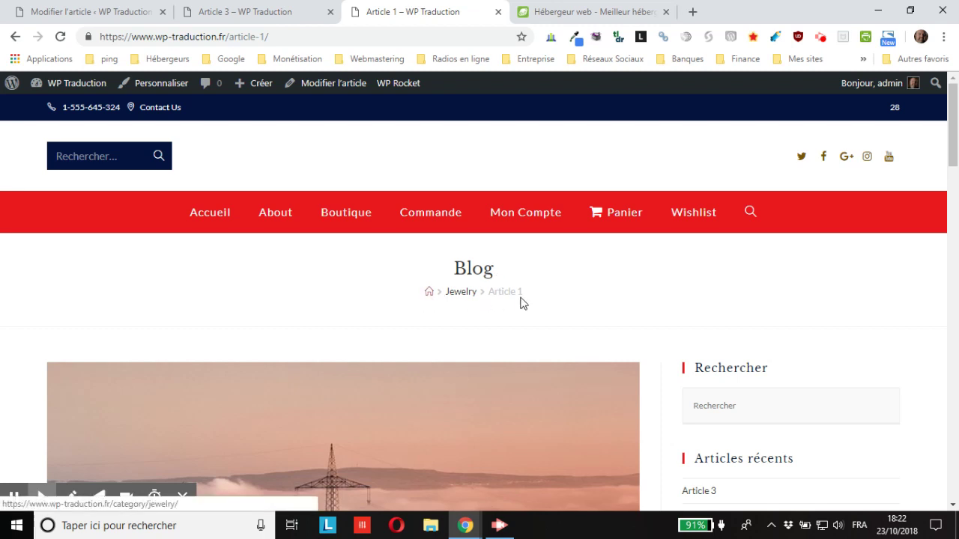
pyautogui.scroll(-1, 730, 361)
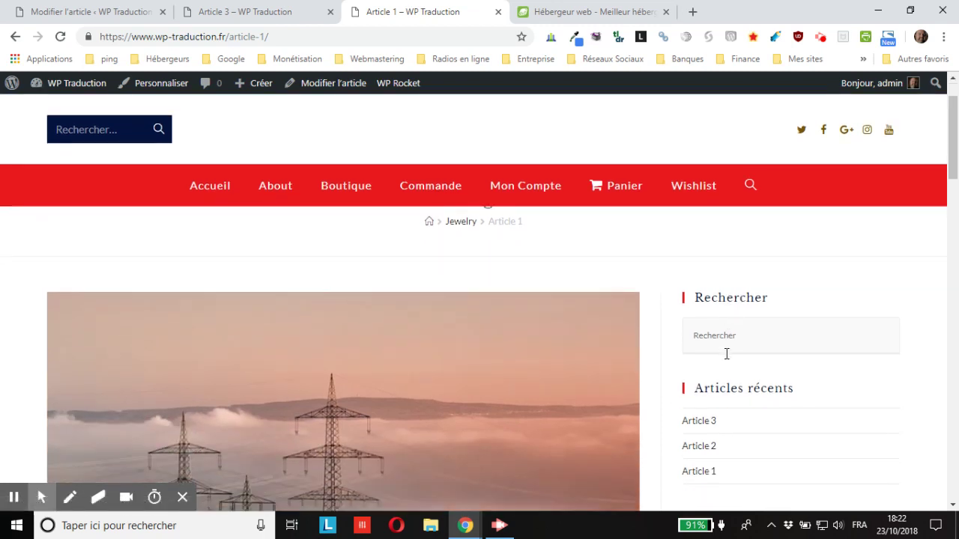
pyautogui.scroll(1, 763, 441)
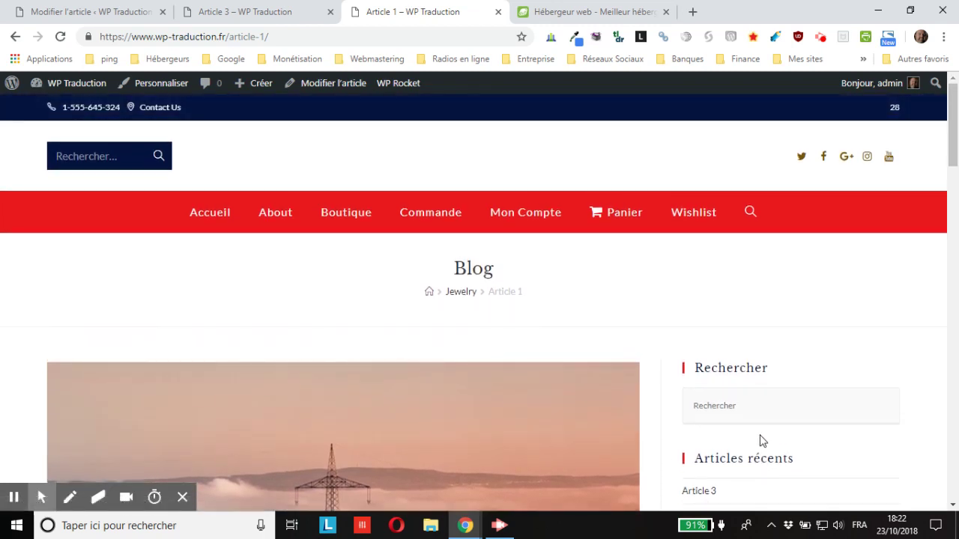
pyautogui.click(252, 11)
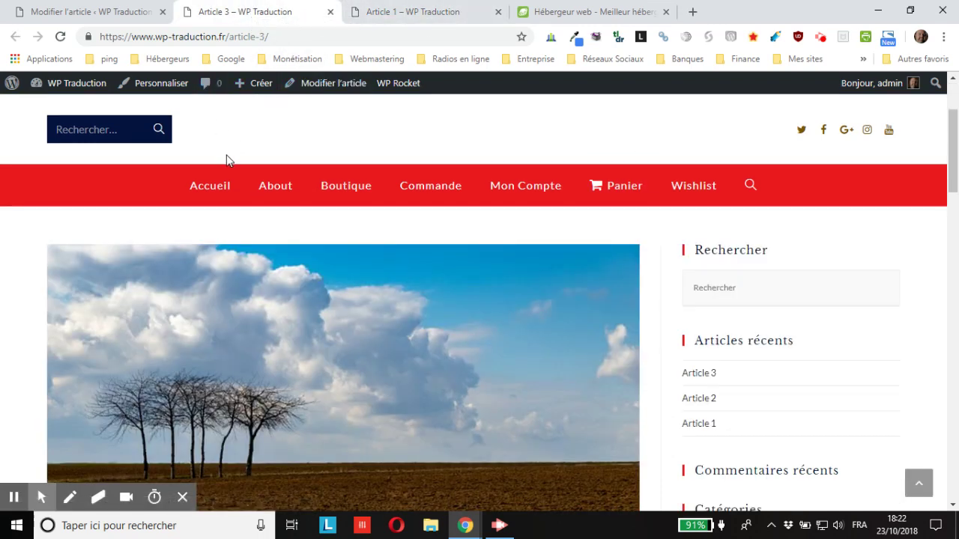
pyautogui.scroll(2, 225, 161)
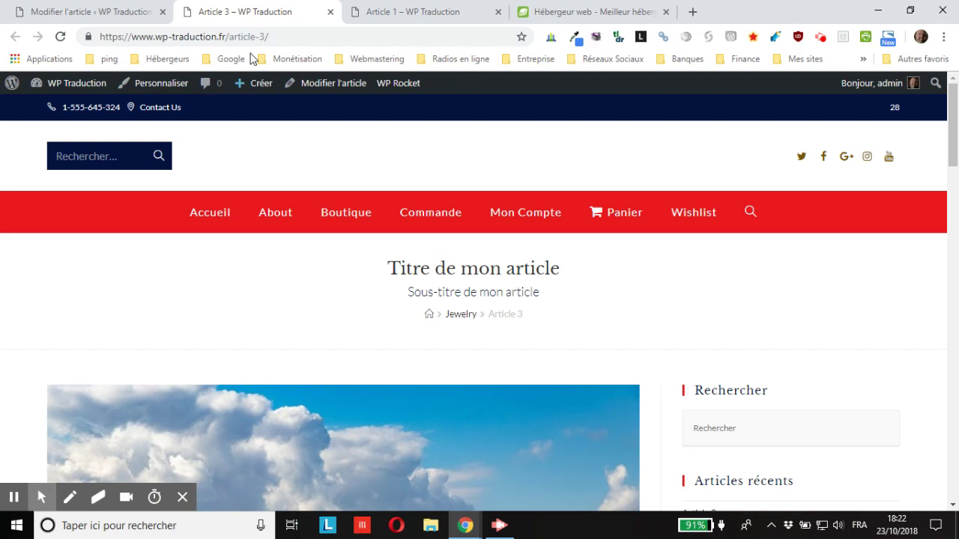
# - Set Article 3's Style de titre to Style par défaut in the OceanWP title settings and update the article
pyautogui.click(139, 11)
pyautogui.scroll(-15, 534, 209)
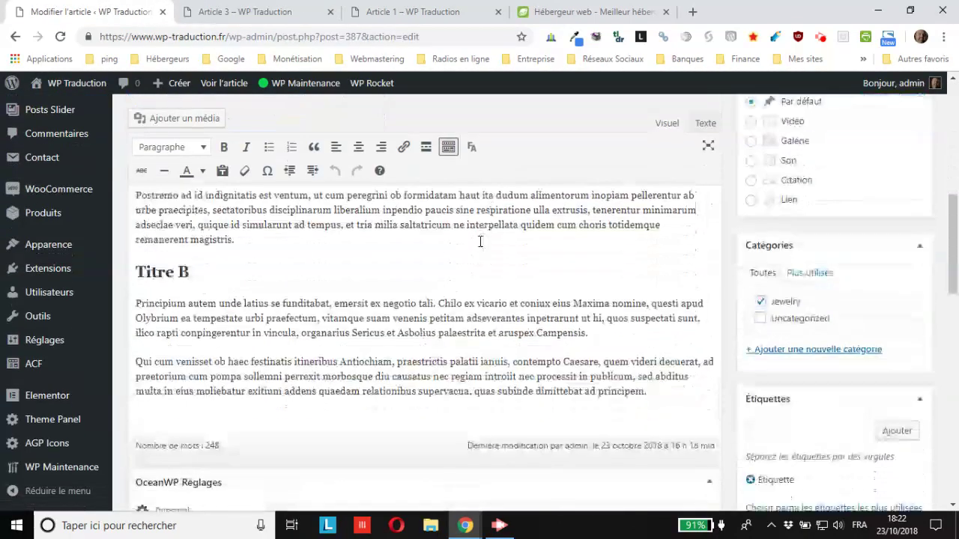
pyautogui.click(164, 234)
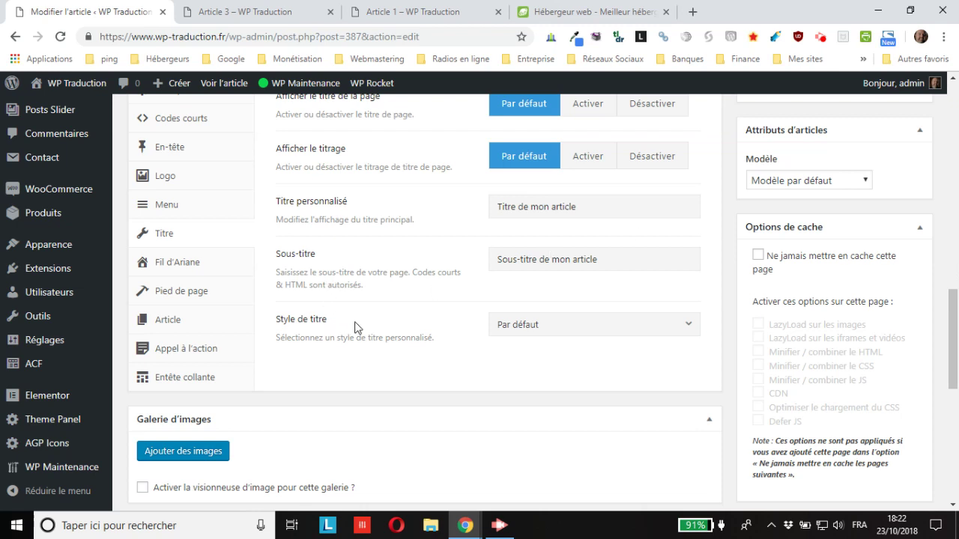
pyautogui.scroll(-1, 355, 328)
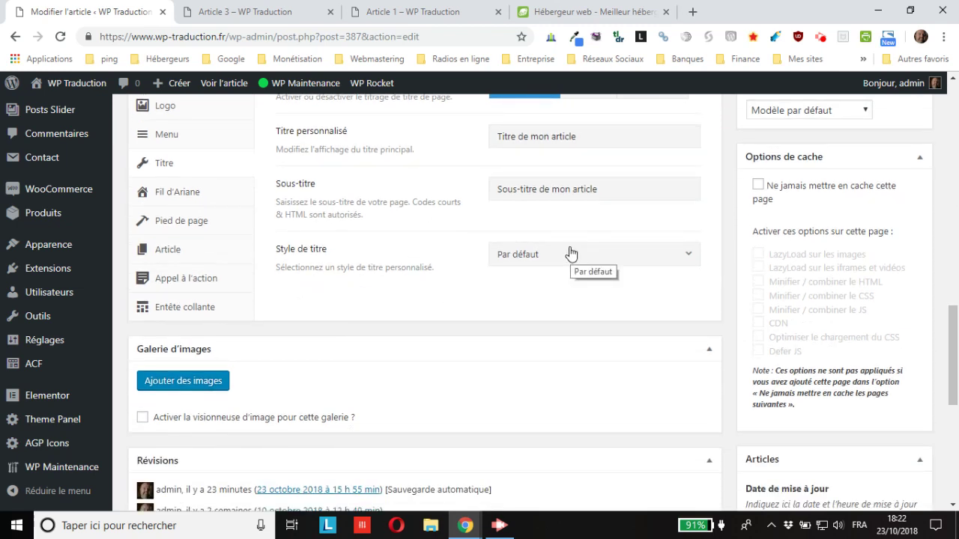
pyautogui.click(591, 263)
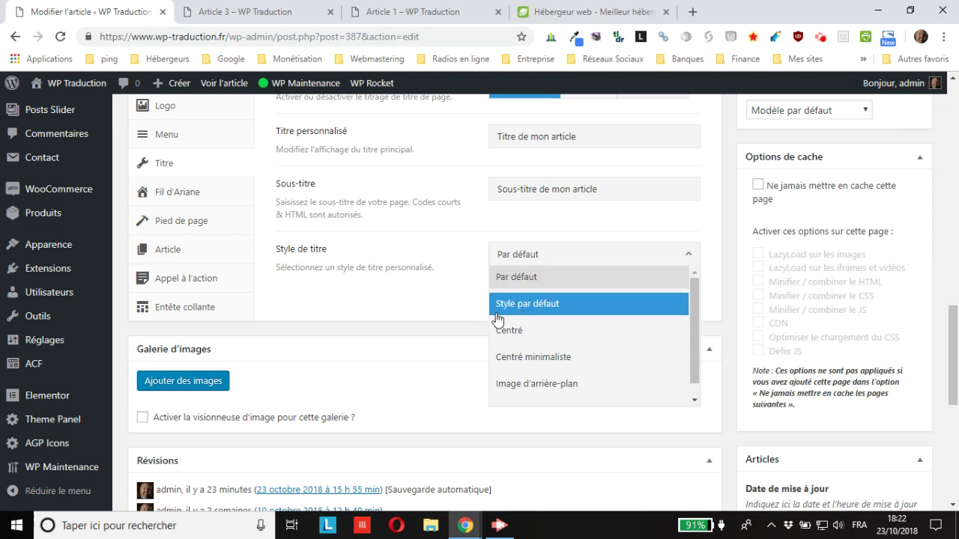
pyautogui.click(554, 305)
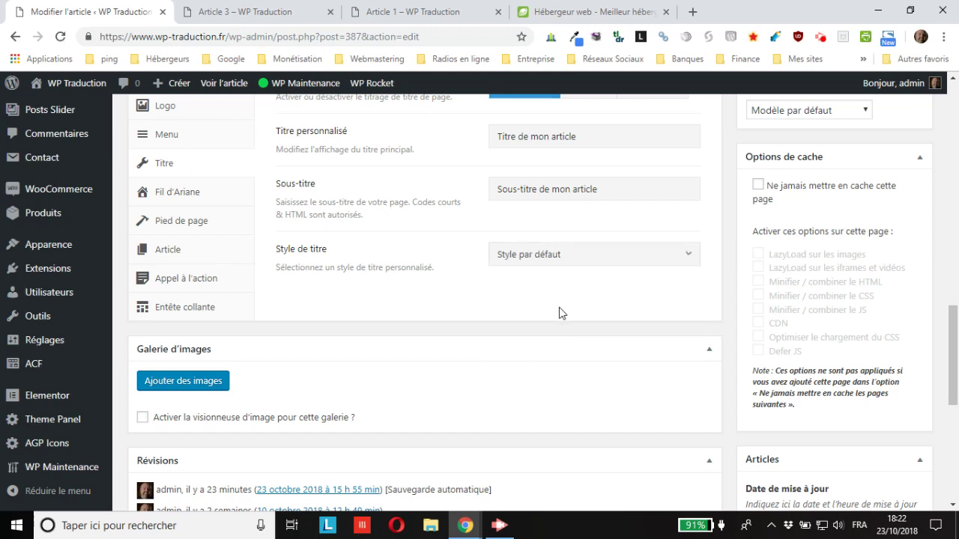
pyautogui.scroll(8, 712, 332)
pyautogui.scroll(5, 734, 339)
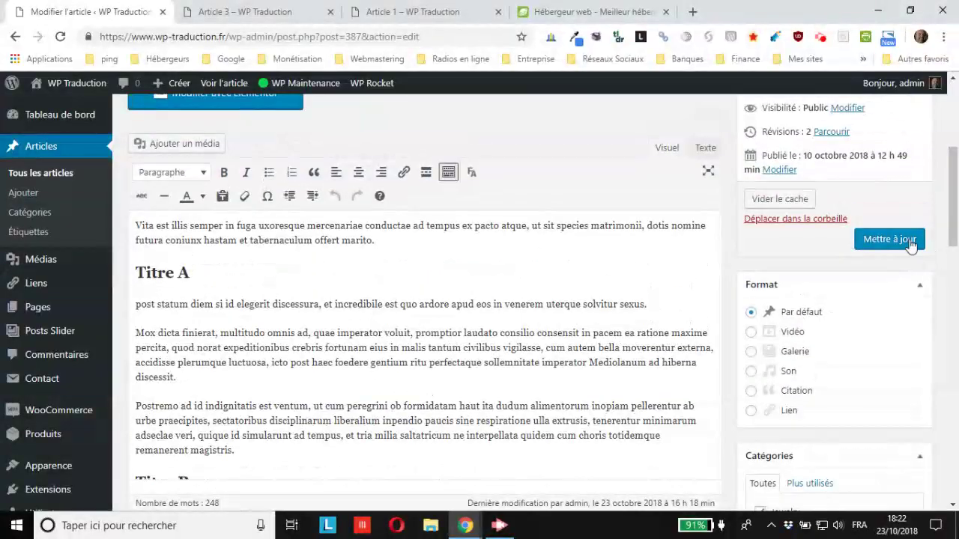
pyautogui.click(846, 241)
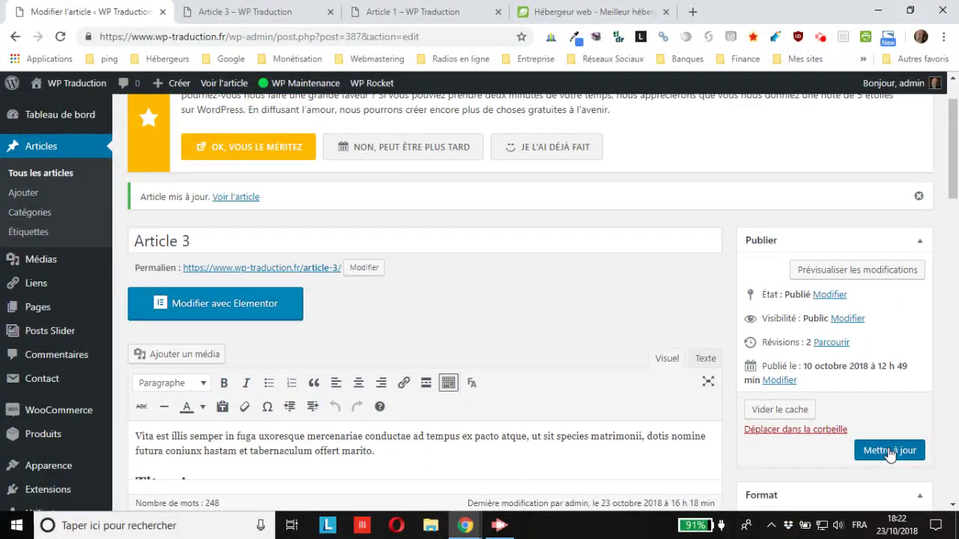
pyautogui.click(895, 448)
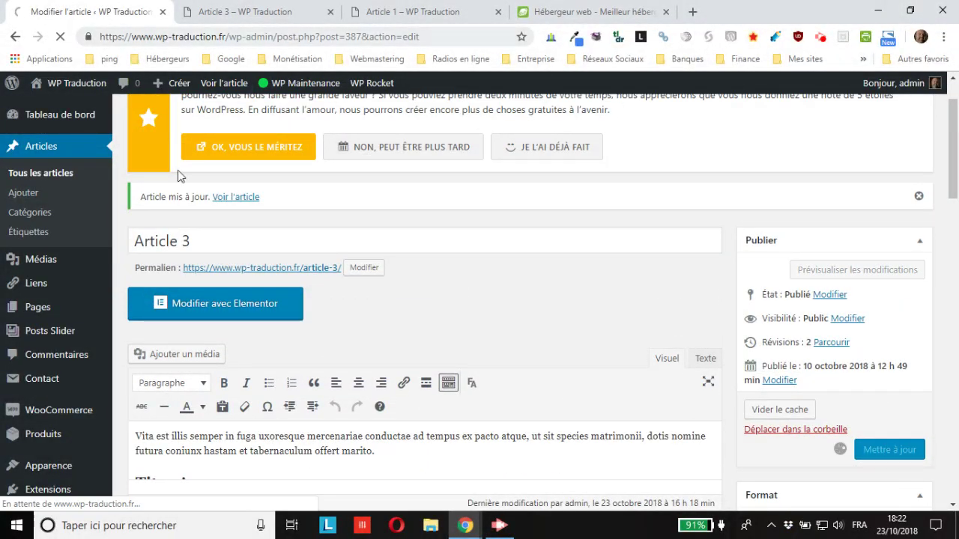
# - Reload the published Article 3 page to check its title area with Style par défaut, and return to the article editor
pyautogui.click(247, 12)
pyautogui.moveTo(14, 501)
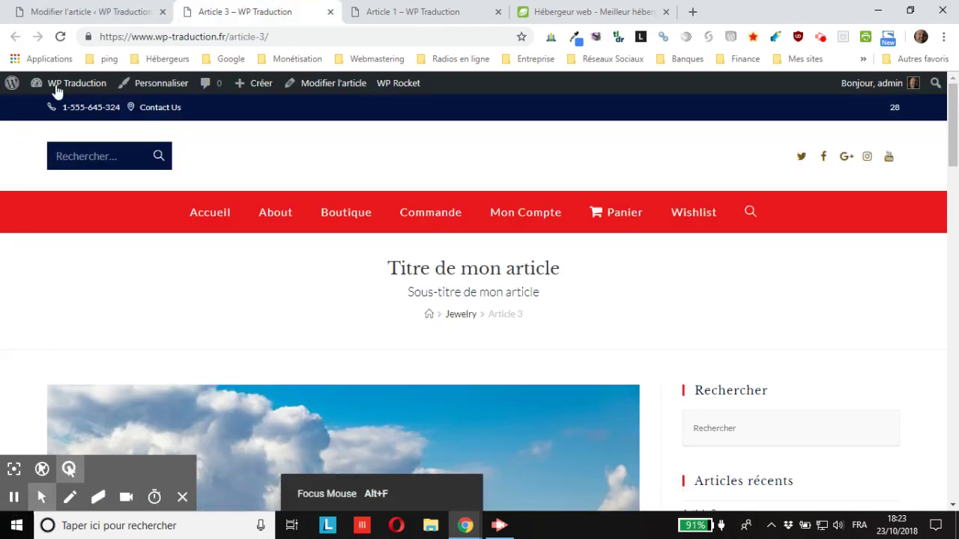
pyautogui.click(61, 37)
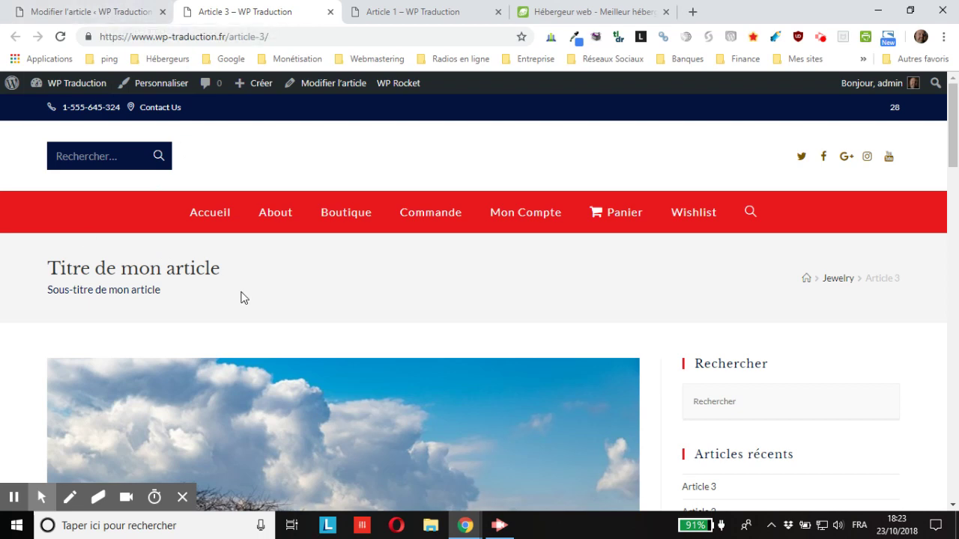
pyautogui.click(127, 10)
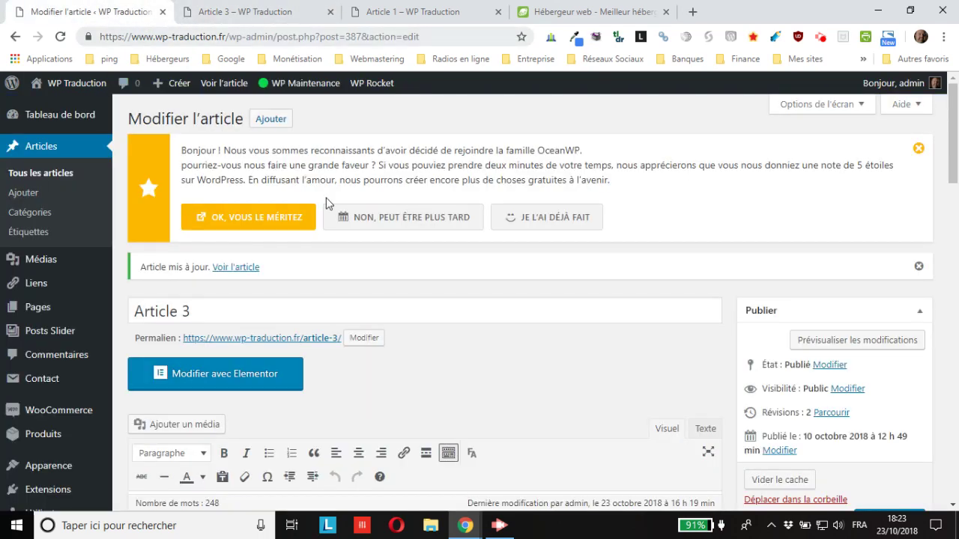
# - Set Article 3's Style de titre to Centré minimaliste in the OceanWP title settings
pyautogui.scroll(-15, 342, 244)
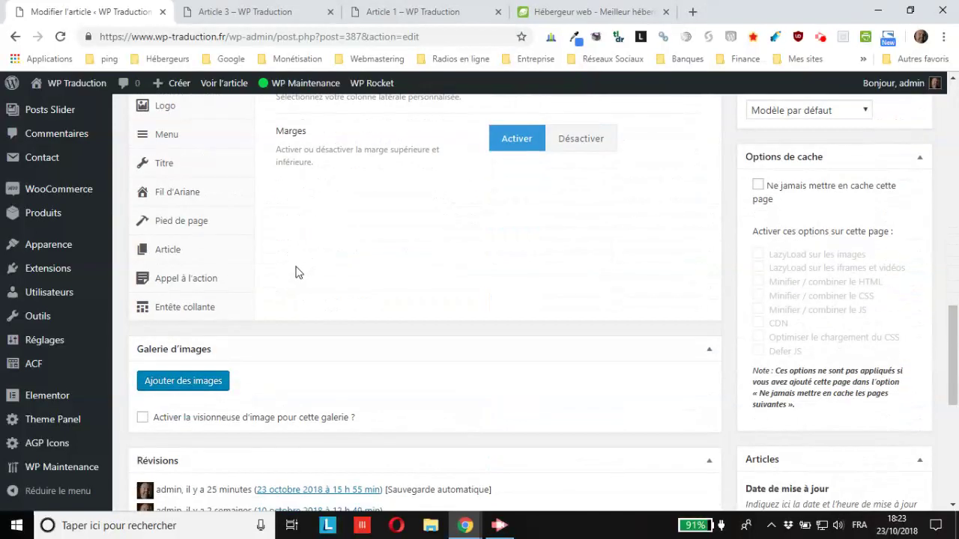
pyautogui.click(154, 169)
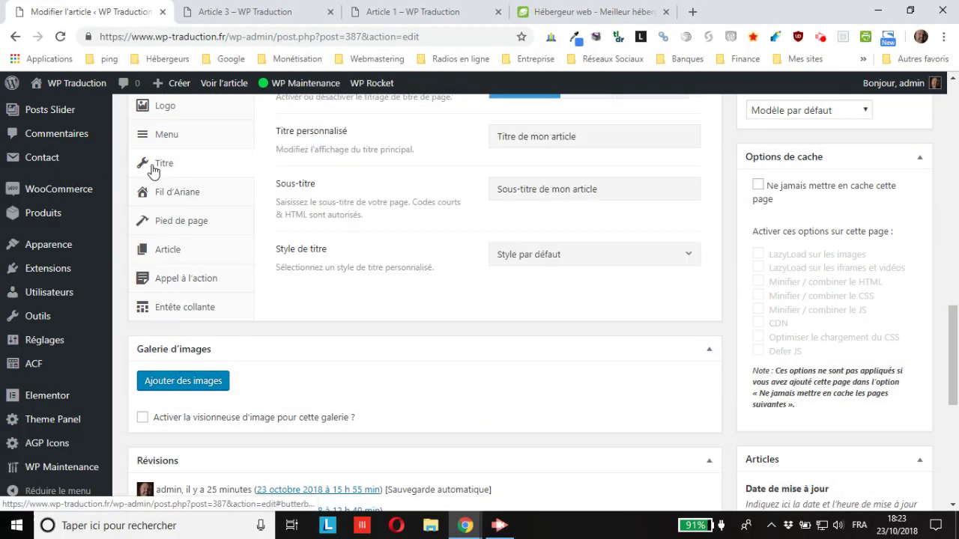
pyautogui.click(650, 256)
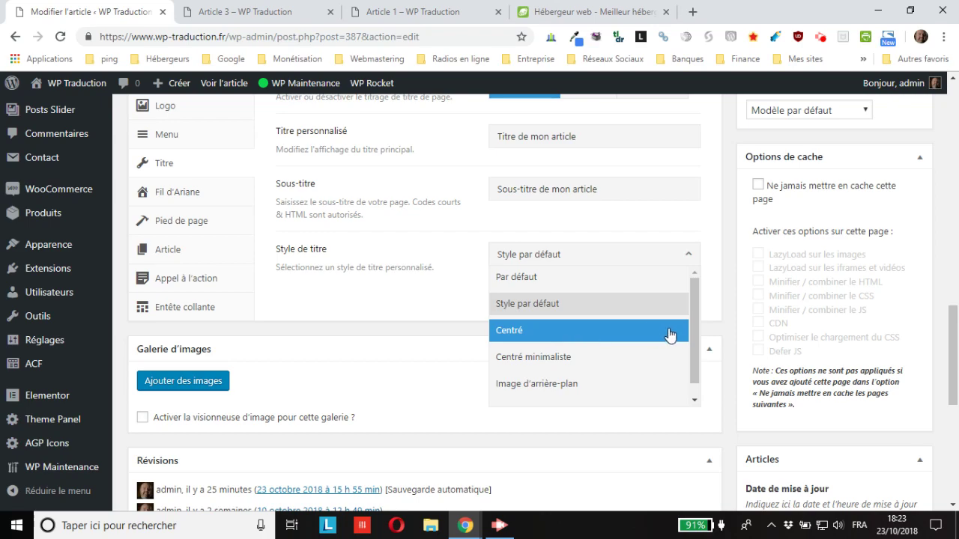
pyautogui.click(573, 359)
pyautogui.scroll(10, 666, 351)
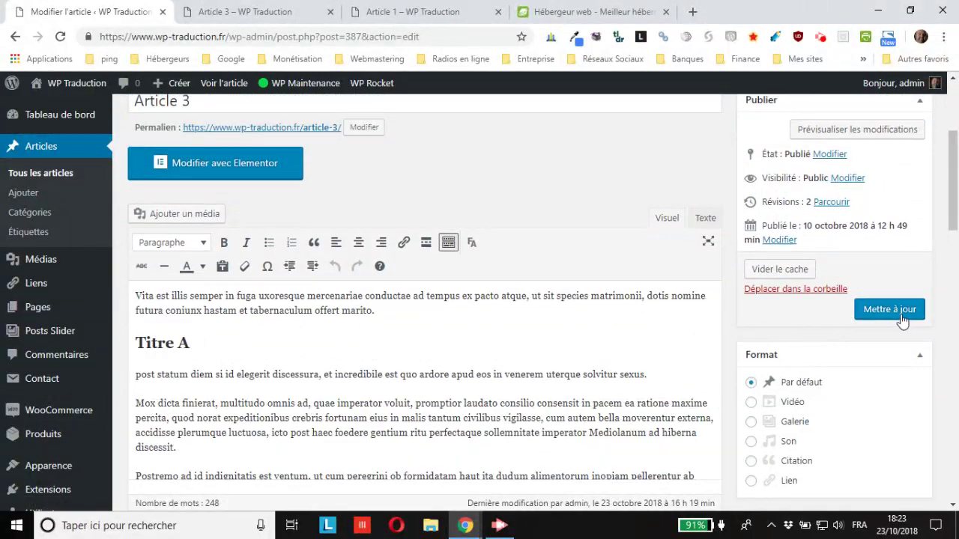
# - Set Article 3's Style de titre to Image d'arrière-plan in the OceanWP title settings
pyautogui.scroll(-10, 454, 404)
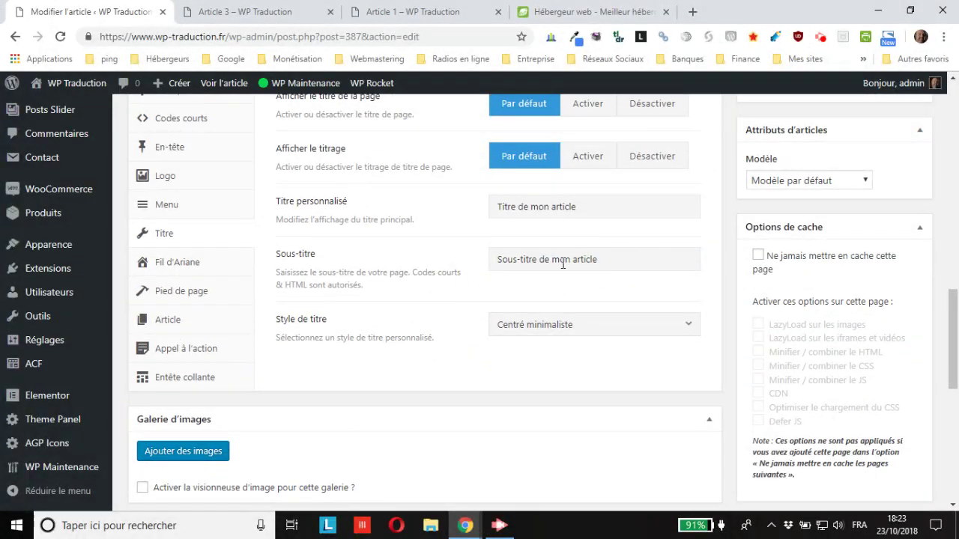
pyautogui.click(542, 327)
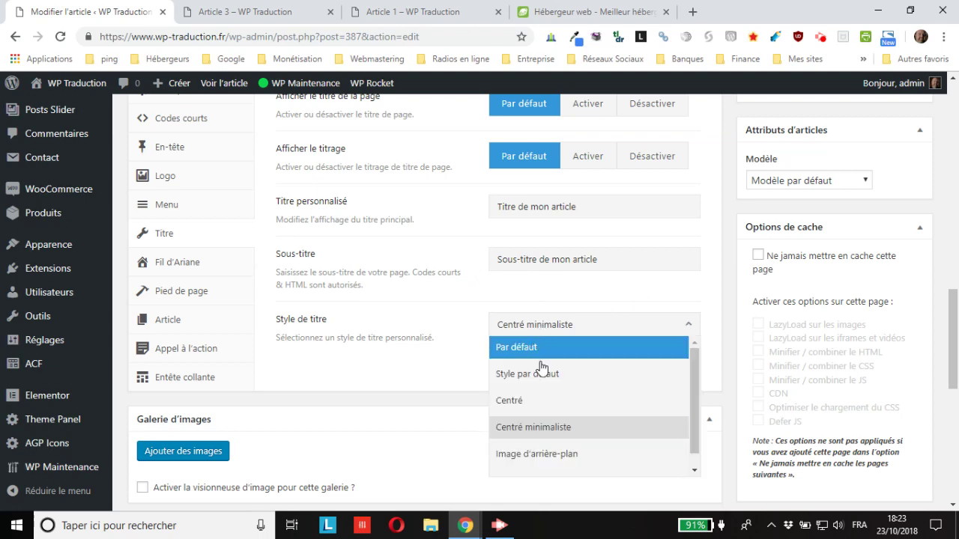
pyautogui.click(549, 453)
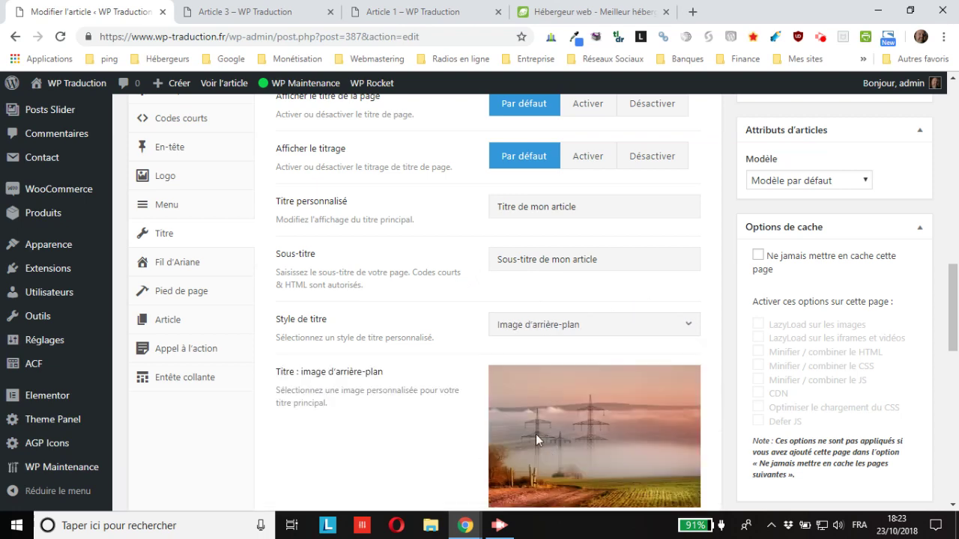
# - Remove the title background image, then choose sky-3267788_640.jpg from the media library and set it as the background
pyautogui.scroll(-1, 193, 385)
pyautogui.scroll(-2, 659, 232)
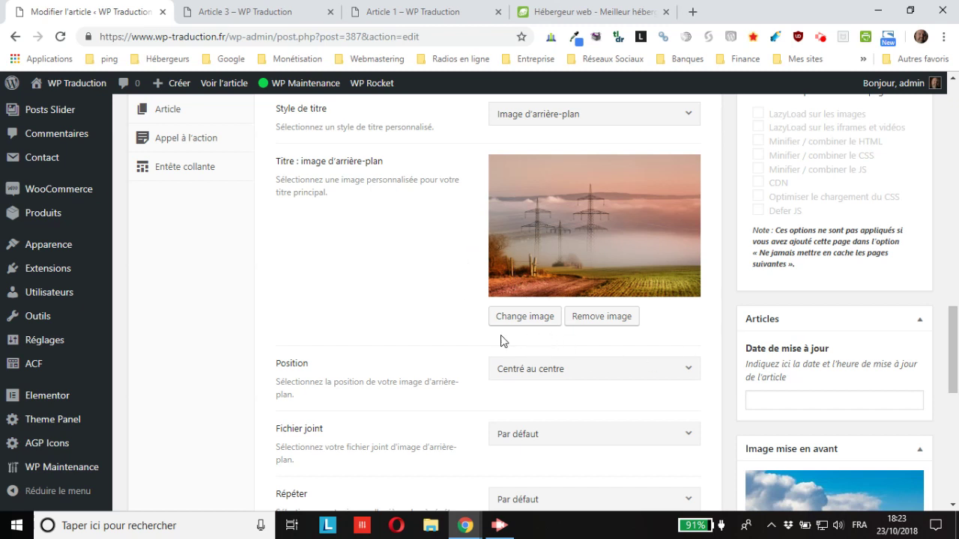
pyautogui.click(606, 317)
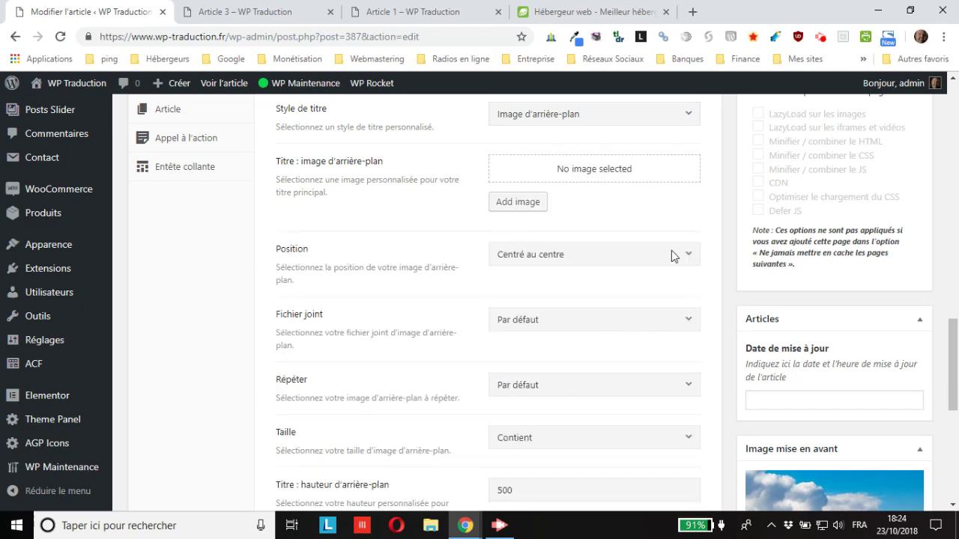
pyautogui.click(519, 202)
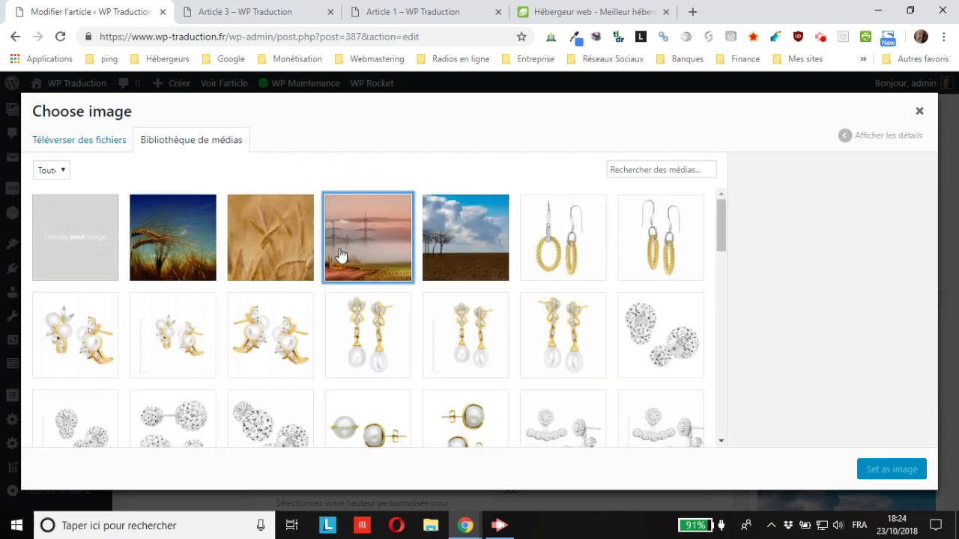
pyautogui.click(341, 255)
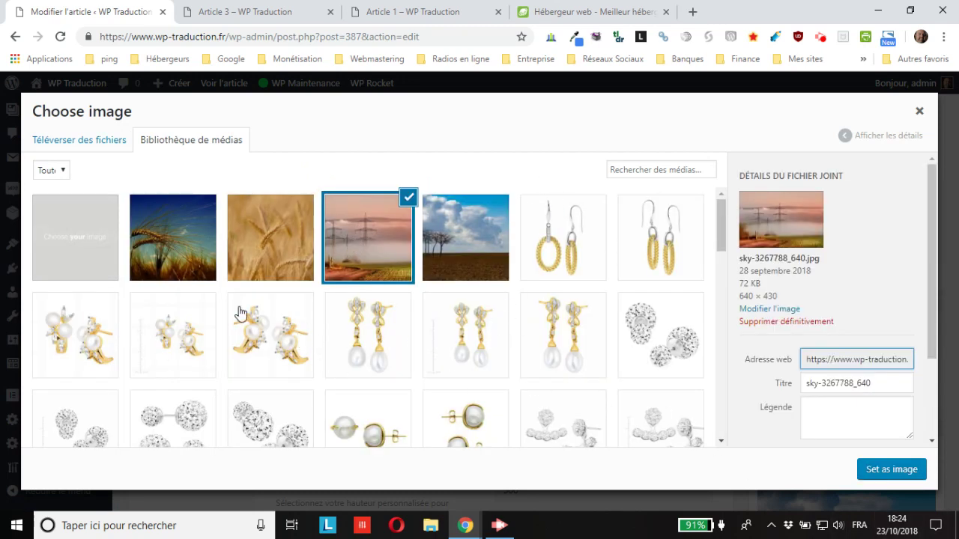
pyautogui.click(69, 141)
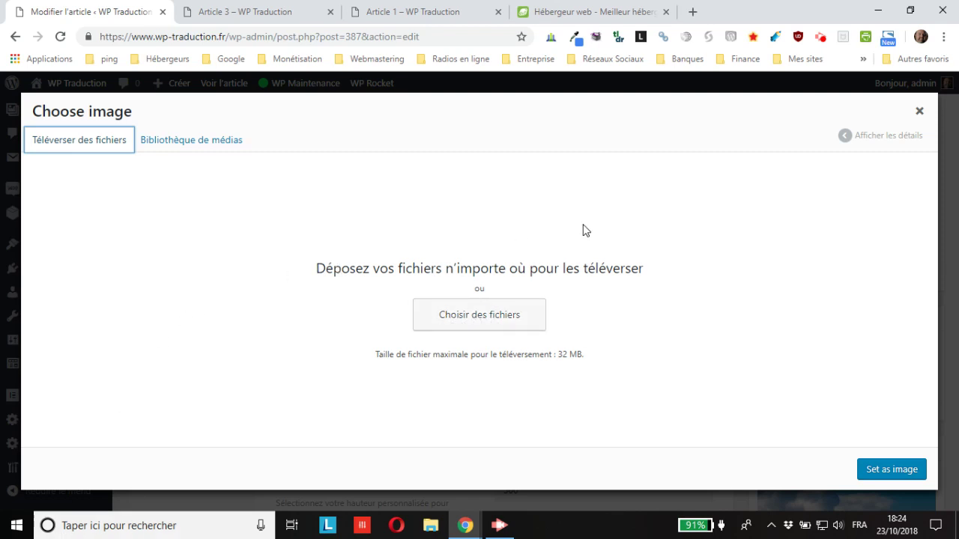
pyautogui.click(205, 144)
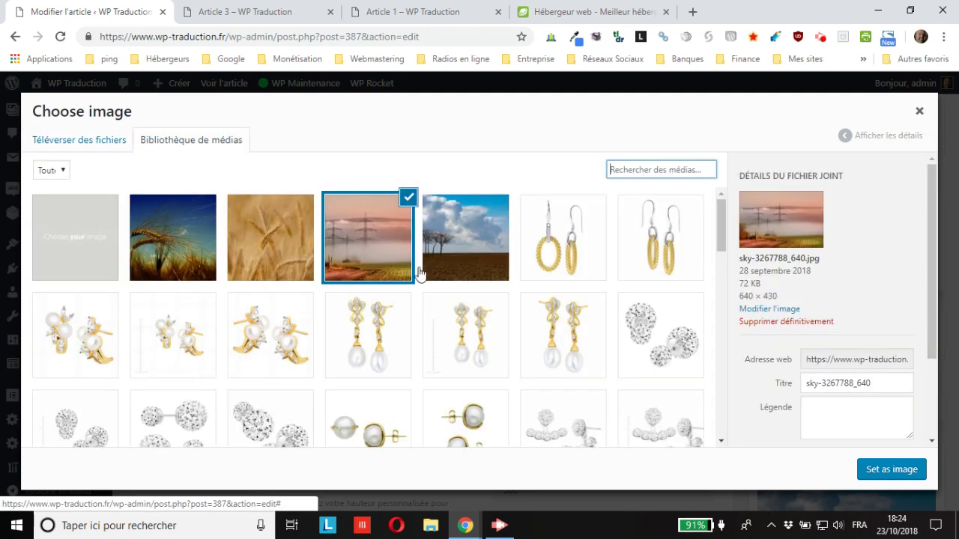
pyautogui.click(921, 470)
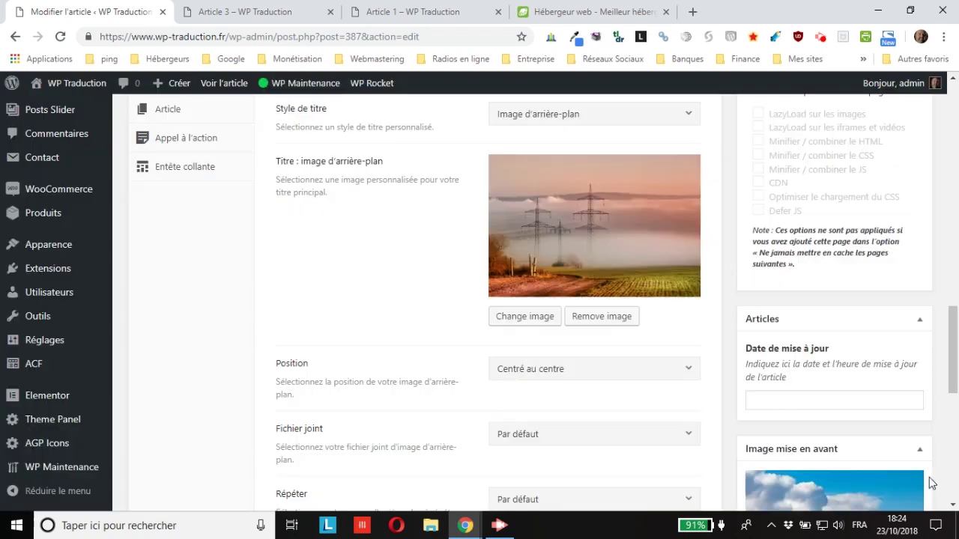
# - Review the available Position and Fichier joint options for the title background image
pyautogui.scroll(-2, 300, 276)
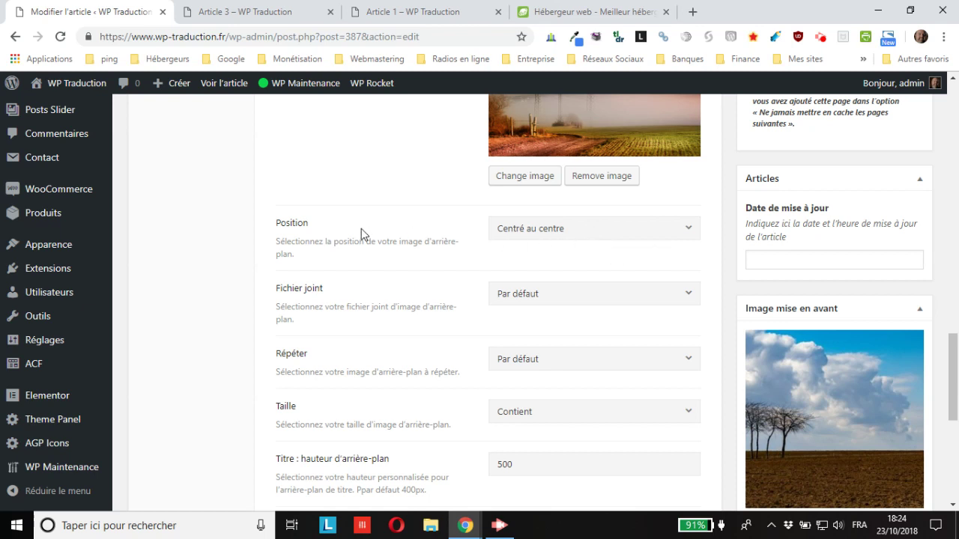
pyautogui.click(536, 238)
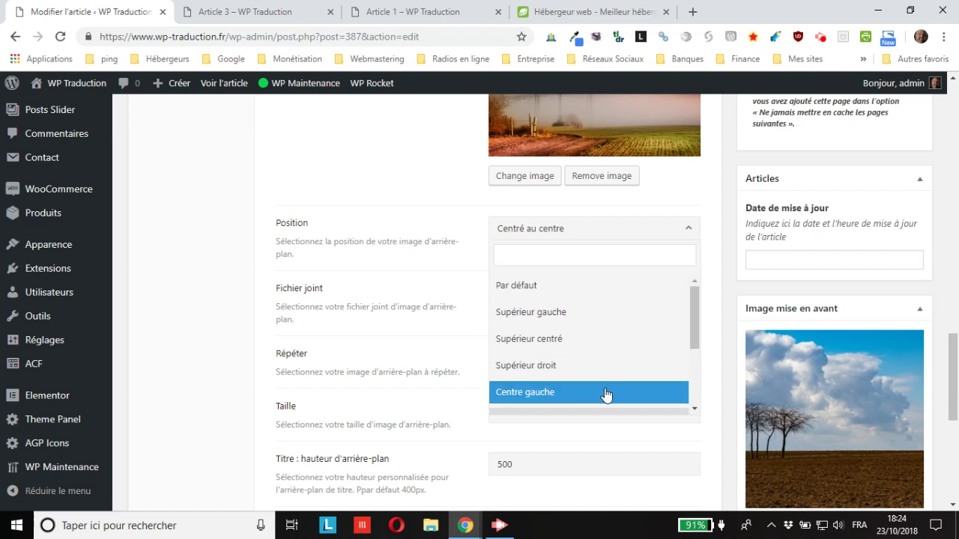
pyautogui.scroll(-2, 603, 367)
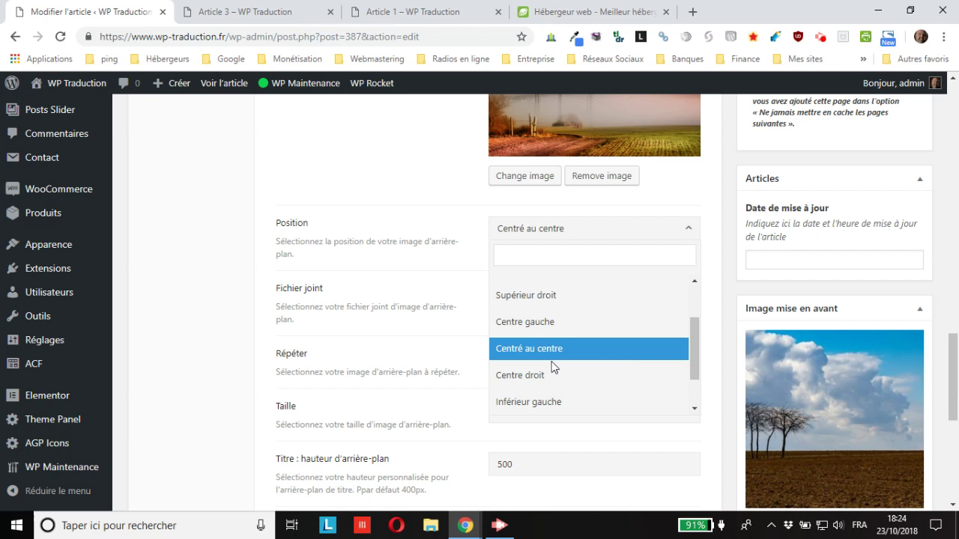
pyautogui.scroll(-2, 554, 367)
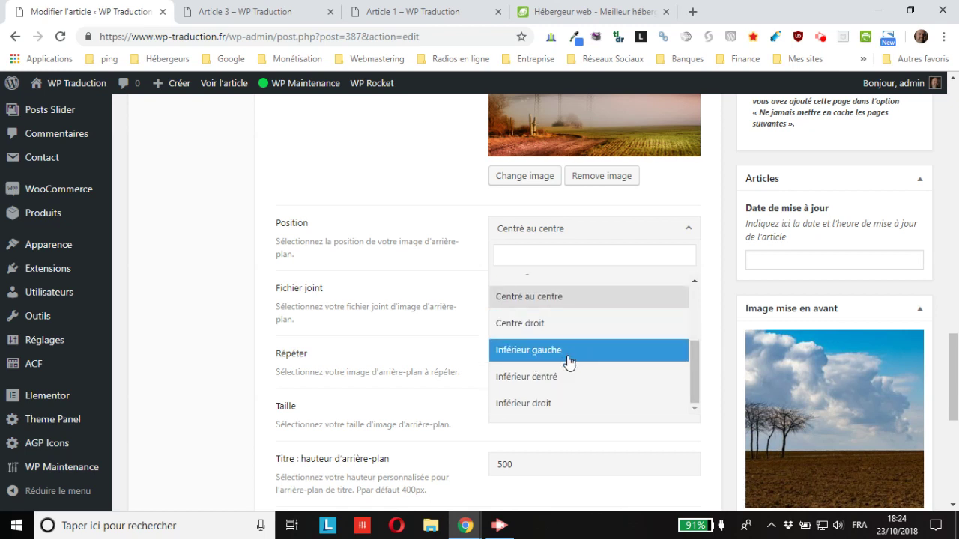
pyautogui.scroll(5, 576, 366)
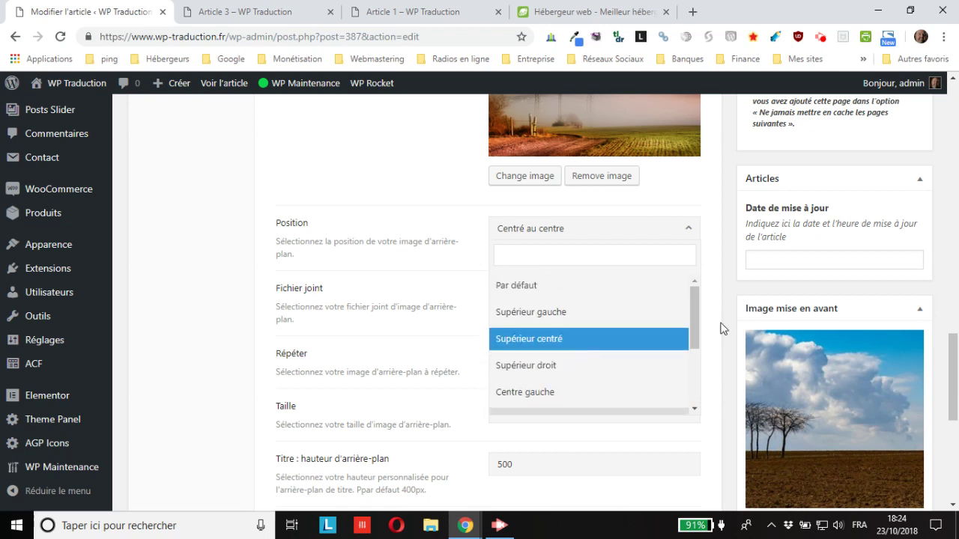
pyautogui.click(275, 215)
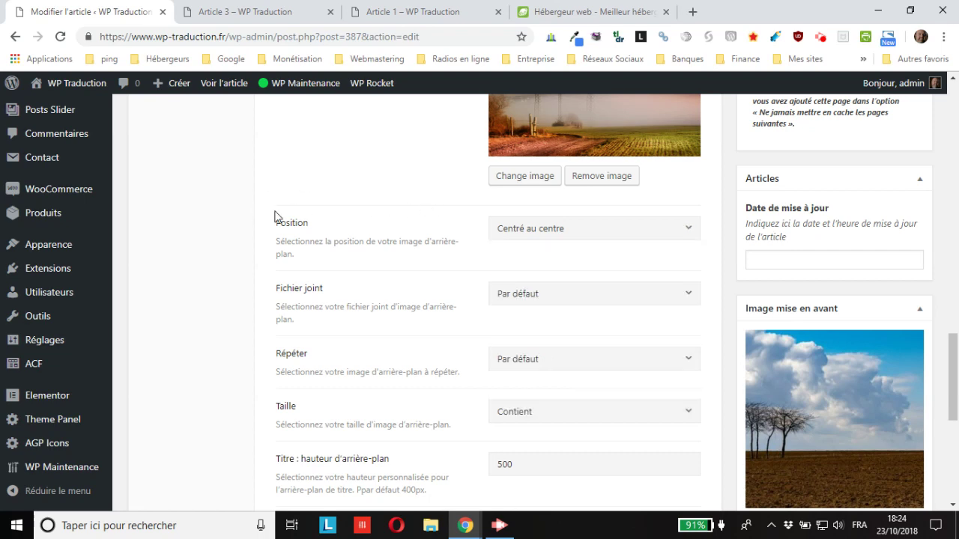
pyautogui.scroll(-2, 135, 283)
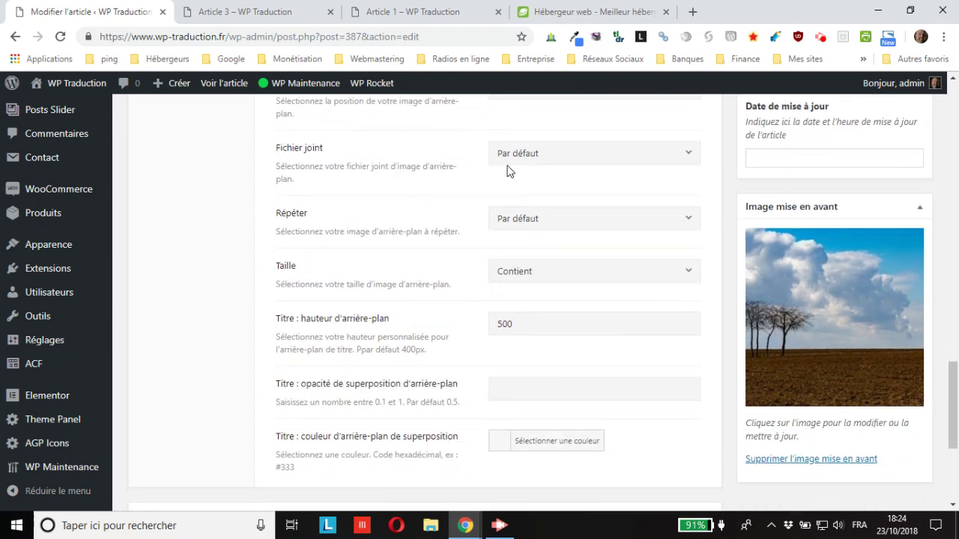
pyautogui.click(537, 159)
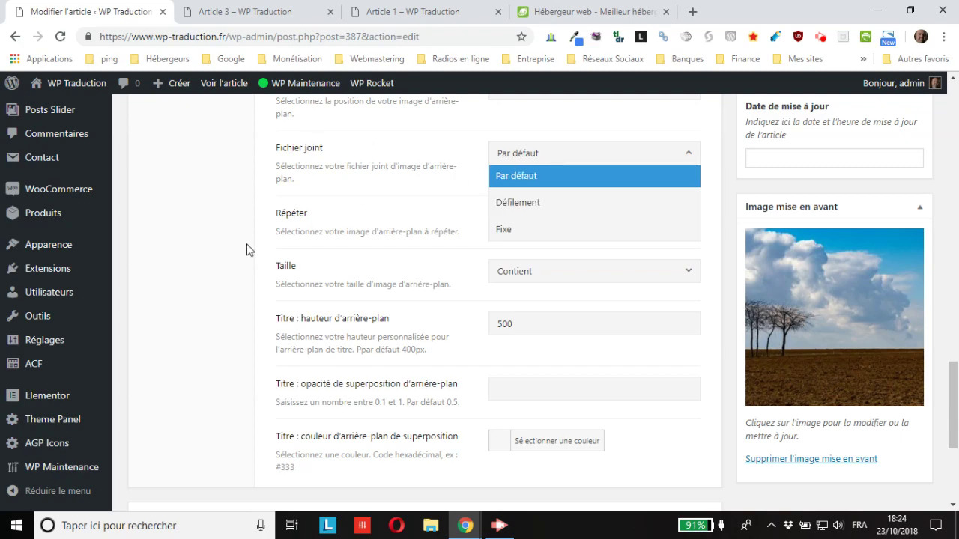
# - Update Article 3 to save the Image d'arrière-plan title style with its background image
pyautogui.scroll(10, 259, 257)
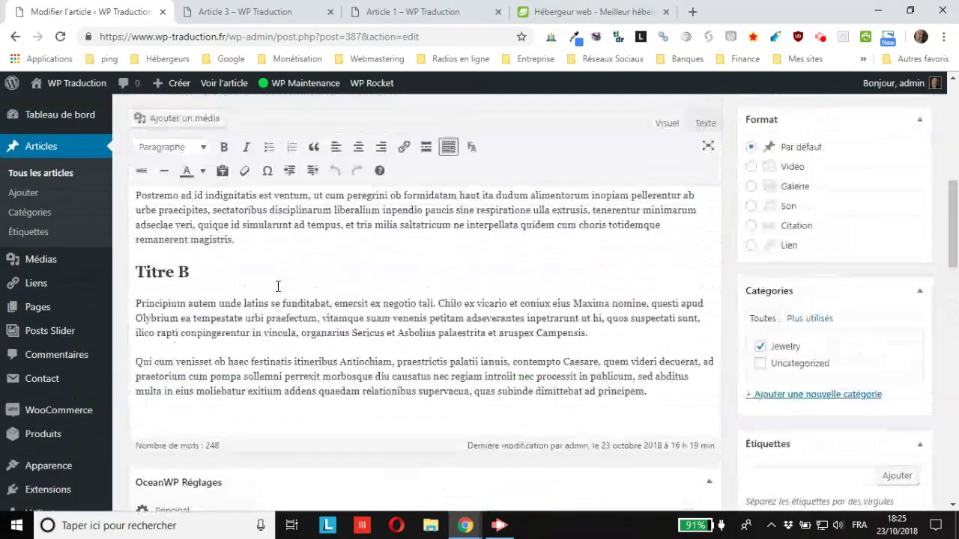
pyautogui.scroll(3, 279, 287)
pyautogui.click(890, 383)
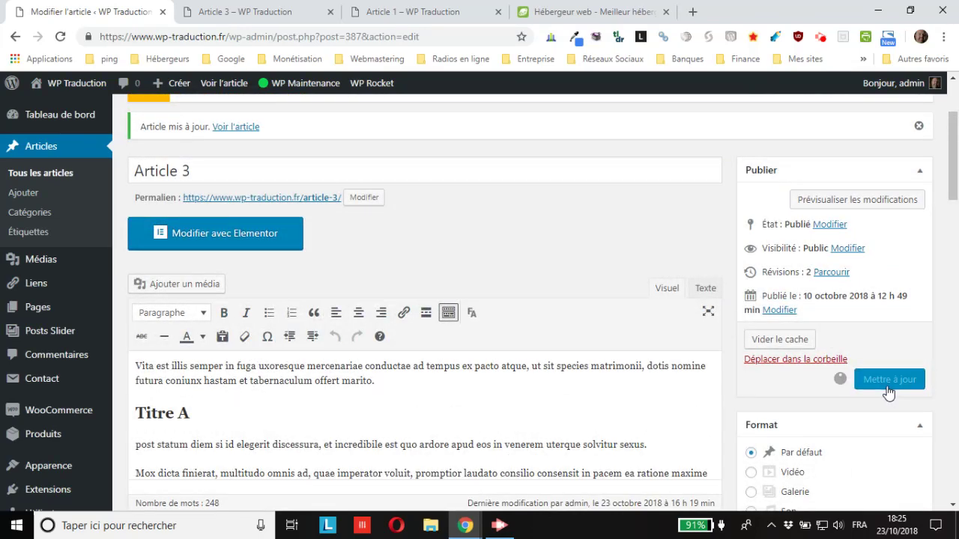
# - Reload the published Article 3 page and examine how its title background image looks and behaves while scrolling
pyautogui.click(230, 12)
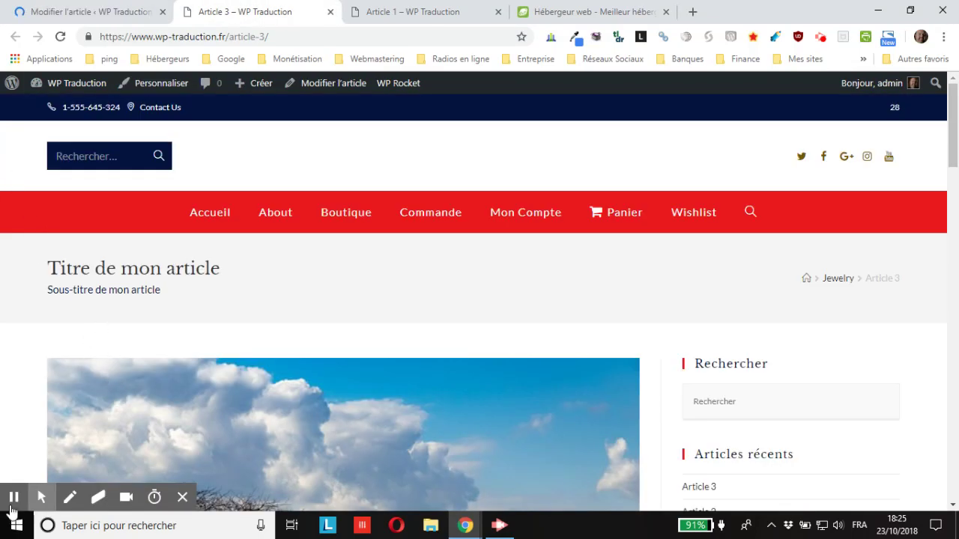
pyautogui.hotkey('alt', 'f')
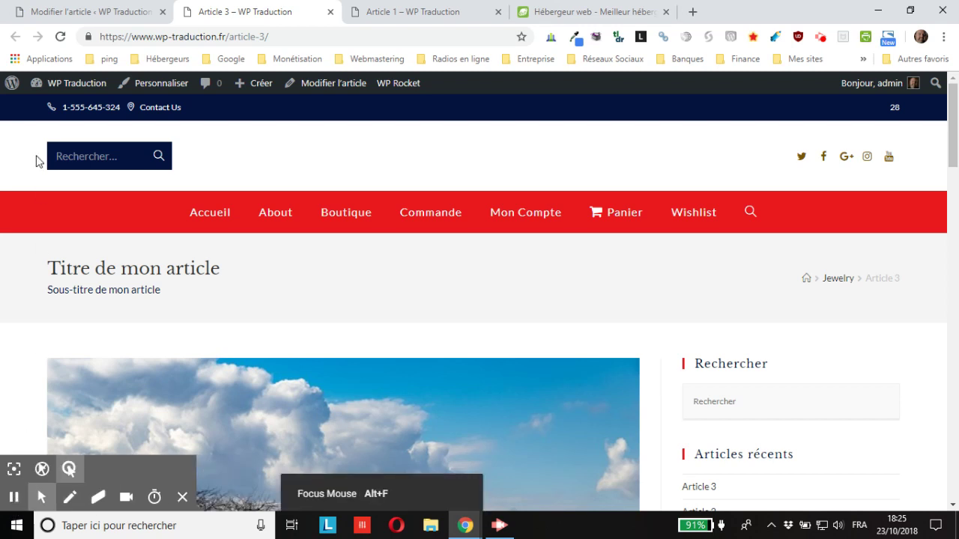
pyautogui.click(63, 38)
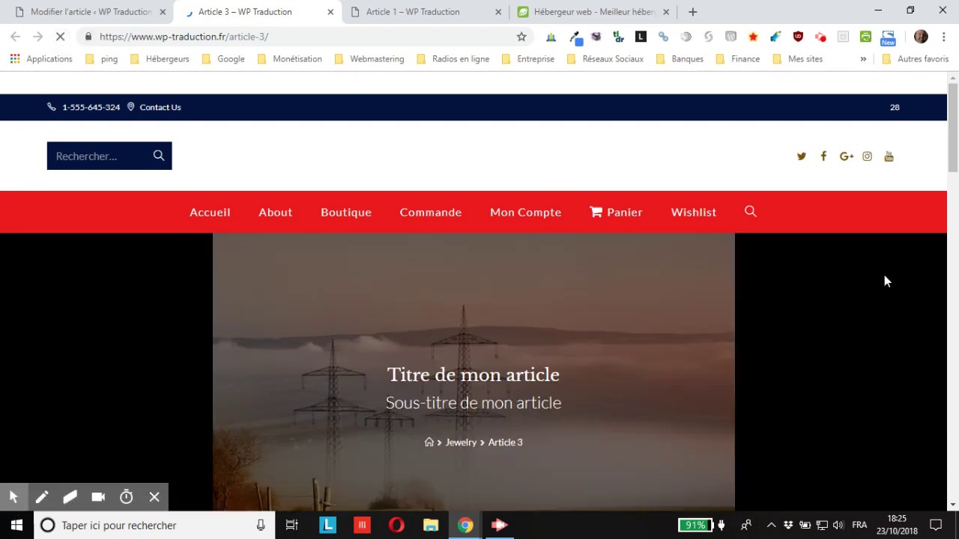
pyautogui.scroll(-3, 775, 332)
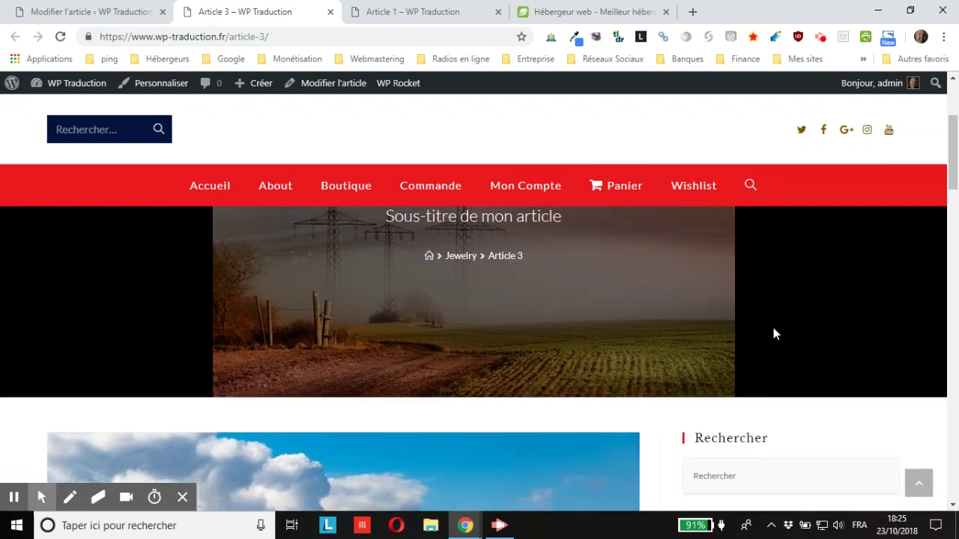
pyautogui.scroll(3, 775, 332)
pyautogui.scroll(-3, 772, 336)
pyautogui.scroll(3, 766, 334)
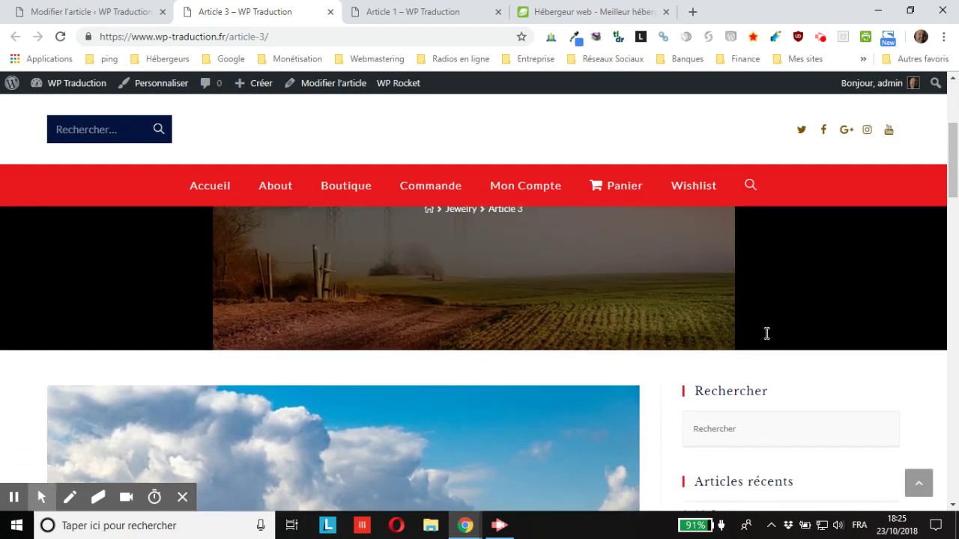
pyautogui.scroll(-3, 644, 378)
pyautogui.scroll(-3, 476, 315)
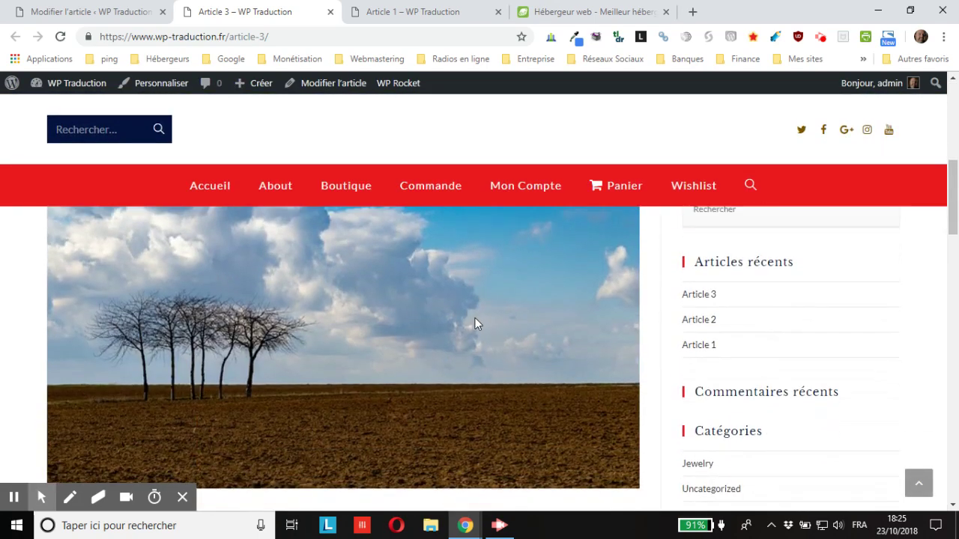
pyautogui.scroll(5, 475, 317)
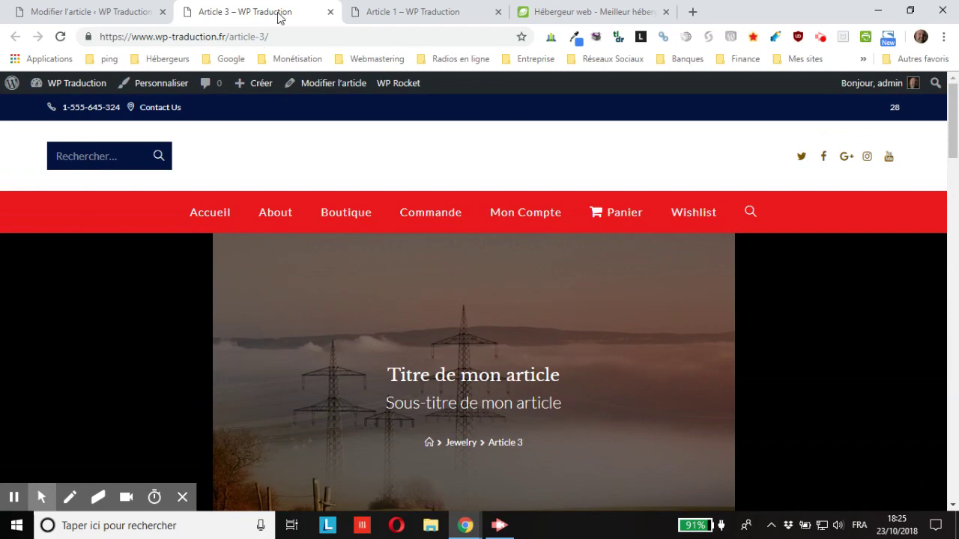
# - Set the title background image's Fichier joint option to Fixe in Article 3's OceanWP settings and update the article
pyautogui.click(105, 11)
pyautogui.scroll(-9, 262, 383)
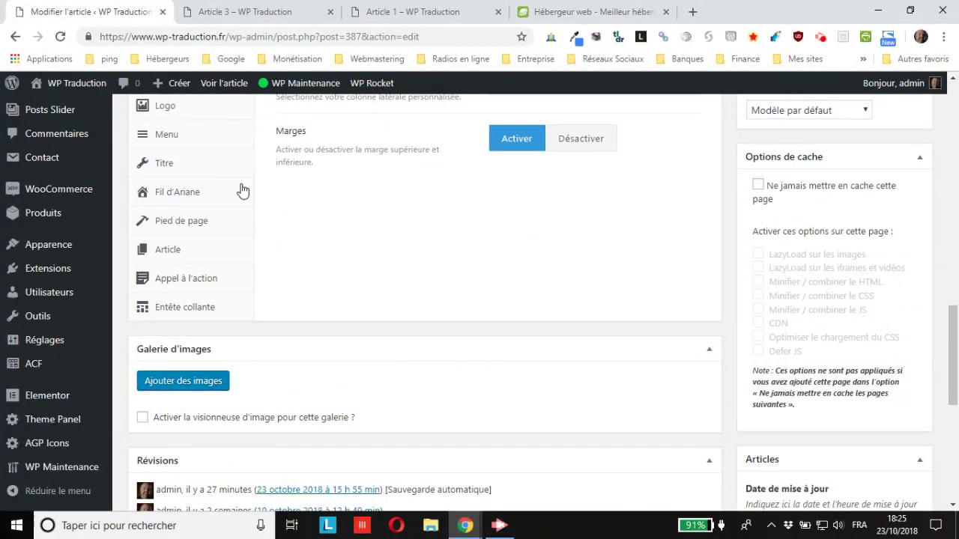
pyautogui.click(163, 171)
pyautogui.scroll(-5, 385, 278)
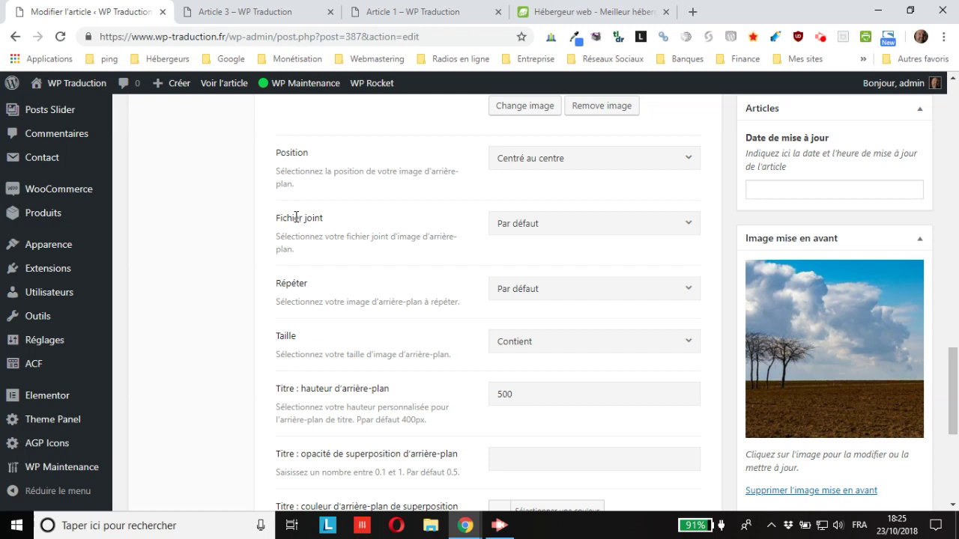
pyautogui.click(625, 226)
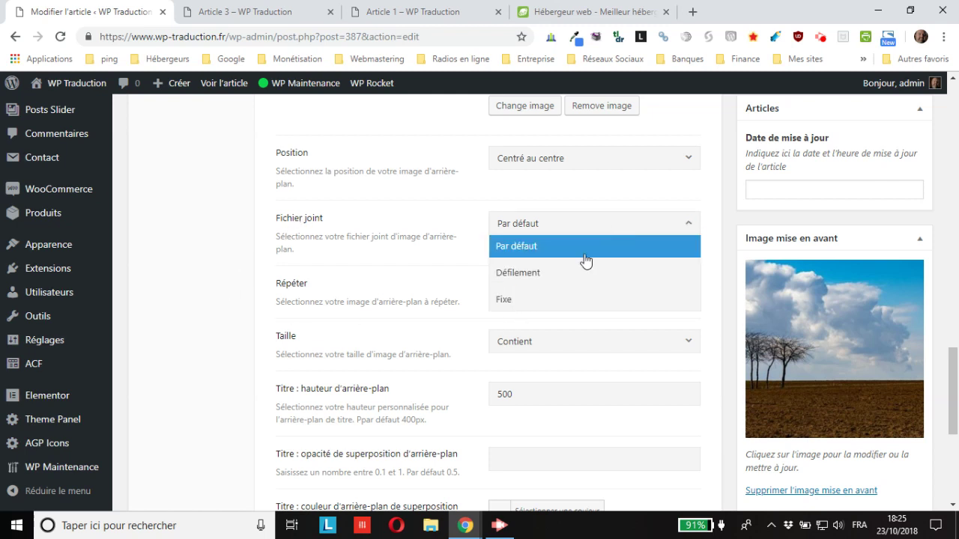
pyautogui.click(506, 301)
pyautogui.scroll(20, 691, 289)
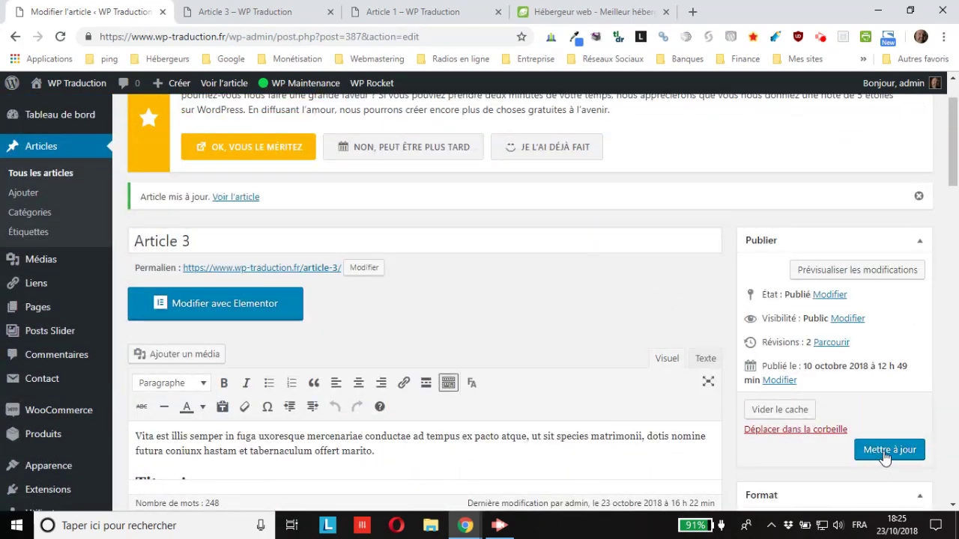
pyautogui.click(885, 452)
# - Reload the published Article 3 page and examine how the fixed title background image behaves while scrolling
pyautogui.click(235, 13)
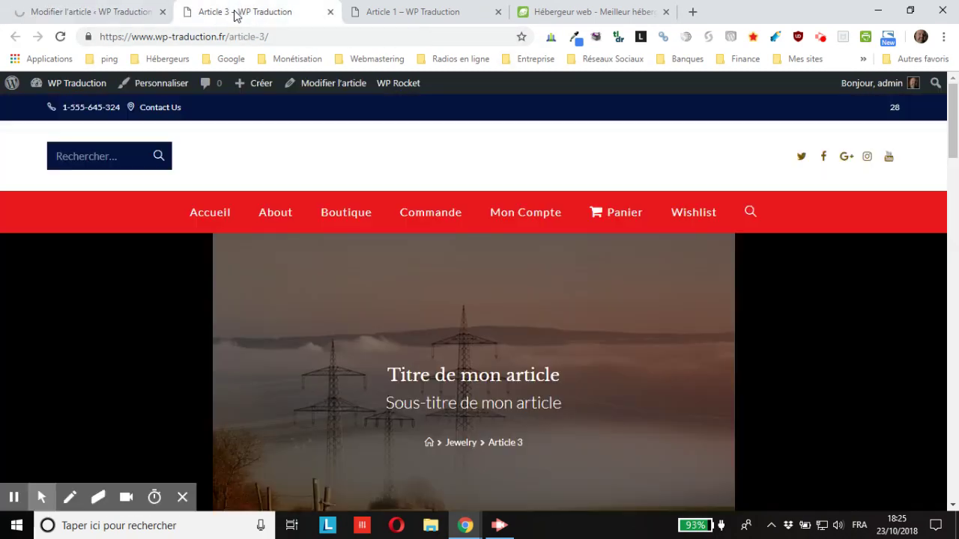
pyautogui.click(63, 35)
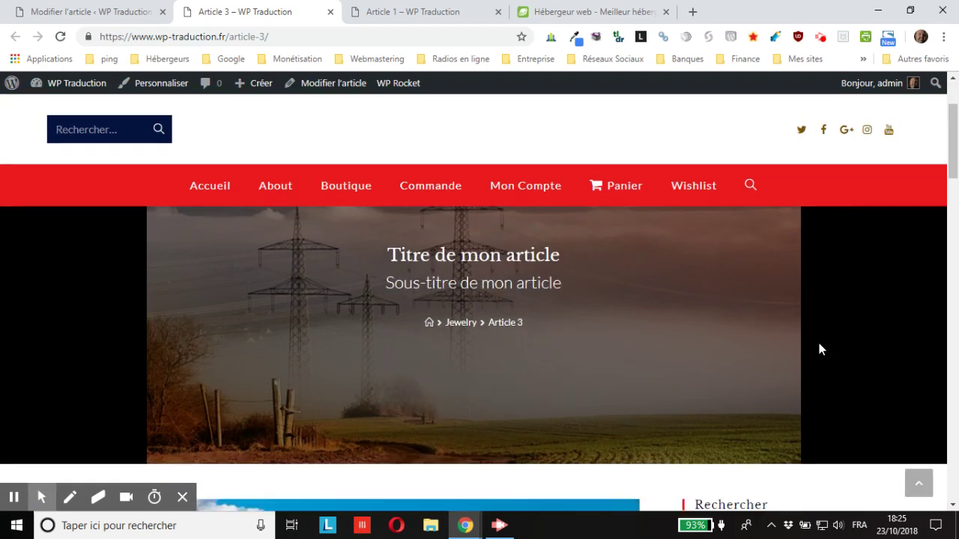
pyautogui.scroll(-2, 818, 349)
pyautogui.scroll(2, 815, 347)
pyautogui.scroll(-2, 812, 349)
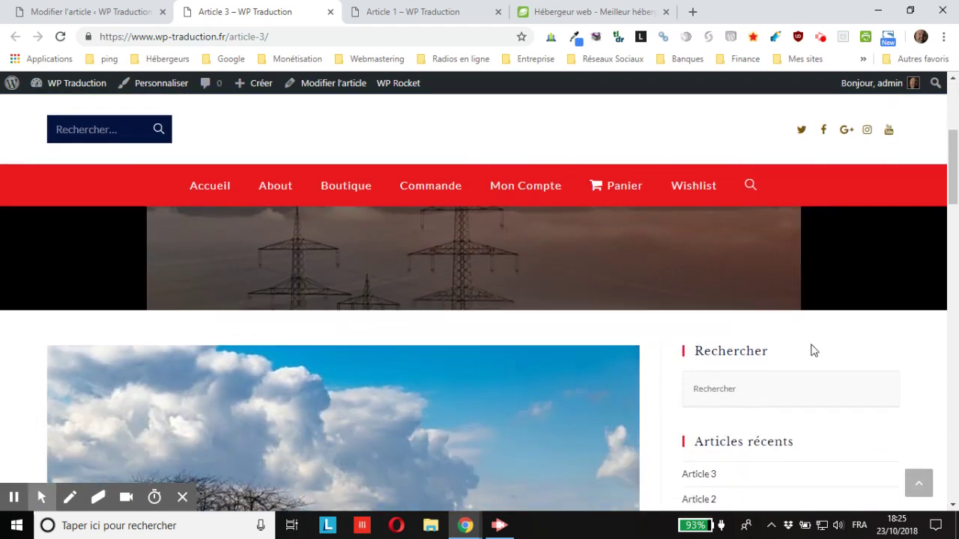
pyautogui.scroll(-1, 812, 349)
pyautogui.scroll(3, 805, 284)
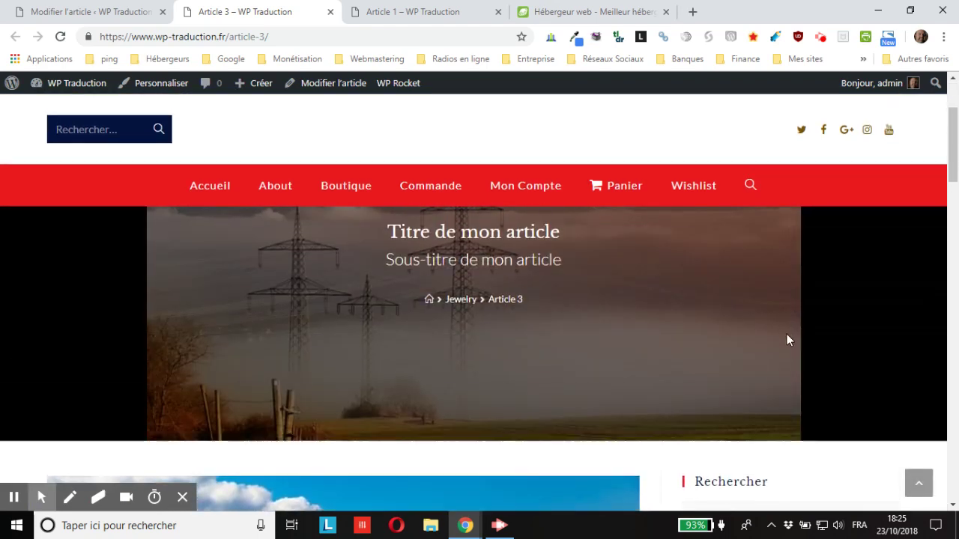
pyautogui.scroll(-7, 787, 340)
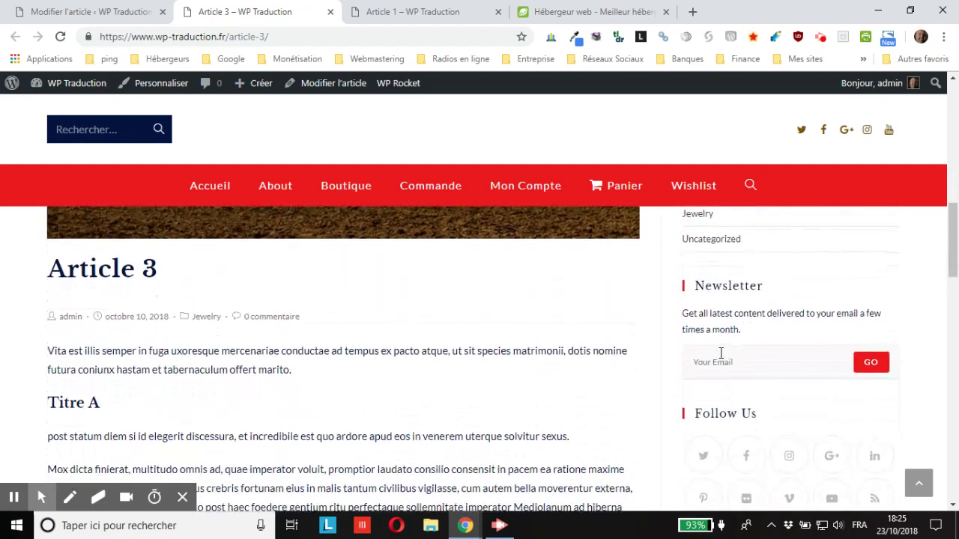
pyautogui.scroll(-3, 715, 359)
pyautogui.scroll(1, 504, 362)
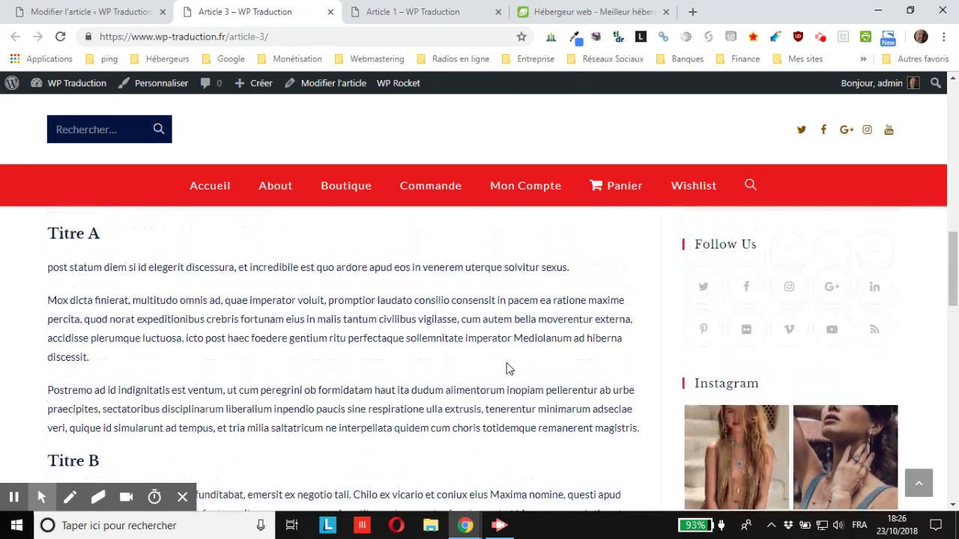
pyautogui.scroll(10, 506, 369)
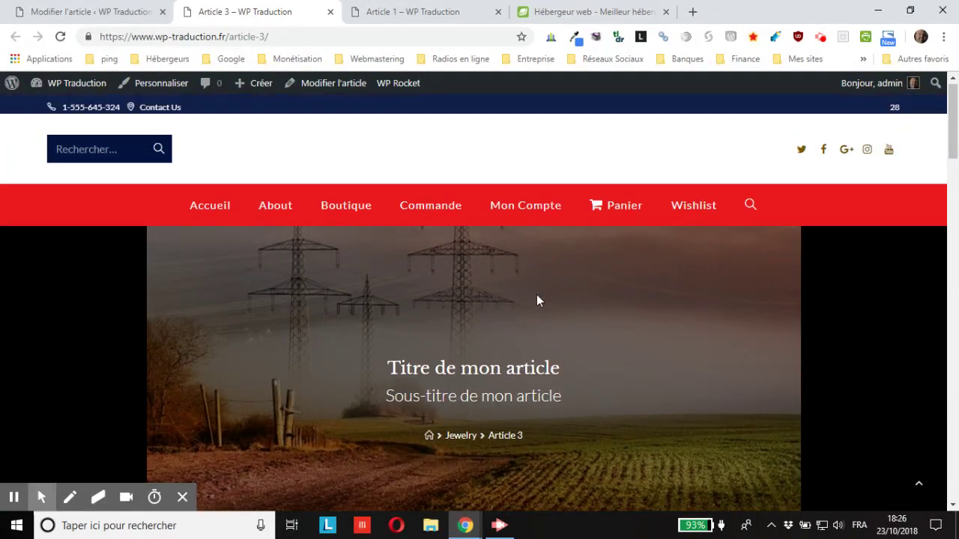
pyautogui.scroll(-1, 462, 274)
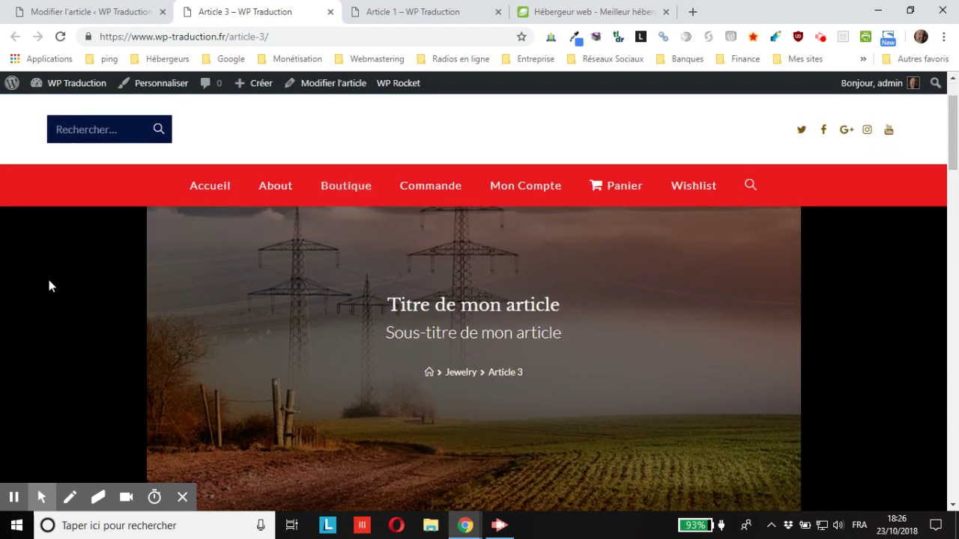
pyautogui.scroll(1, 884, 298)
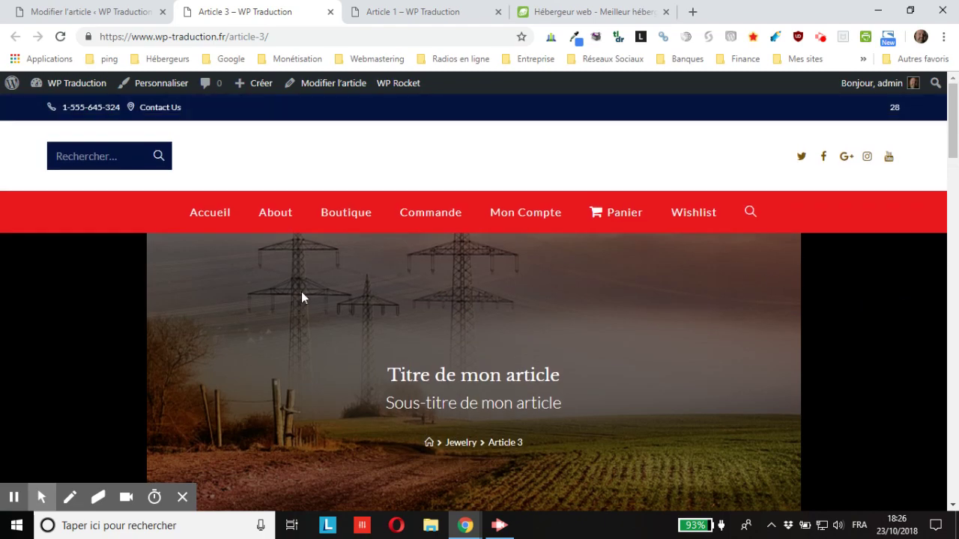
pyautogui.scroll(-1, 300, 297)
# - Set the title background image's Taille option to Couvrir in Article 3's OceanWP settings and update the article
pyautogui.click(89, 9)
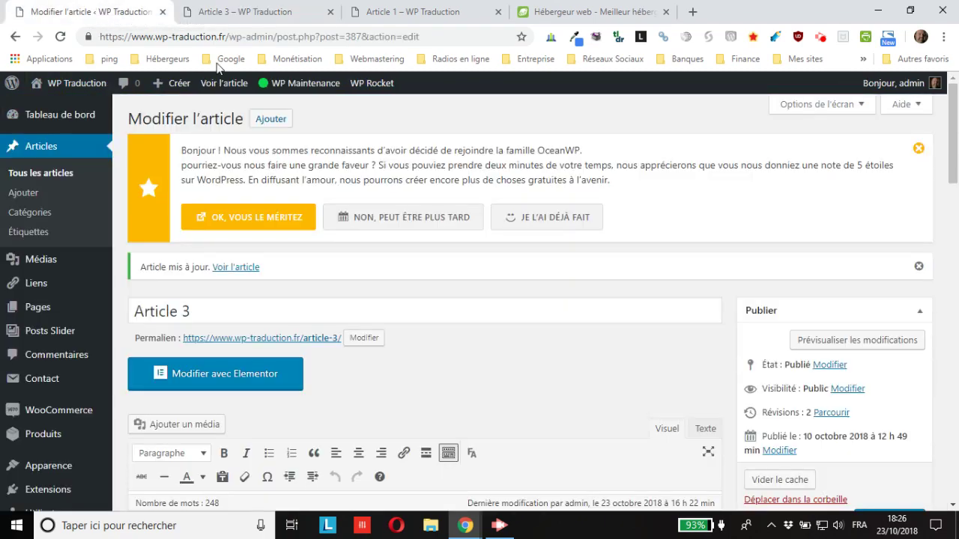
pyautogui.scroll(-20, 226, 200)
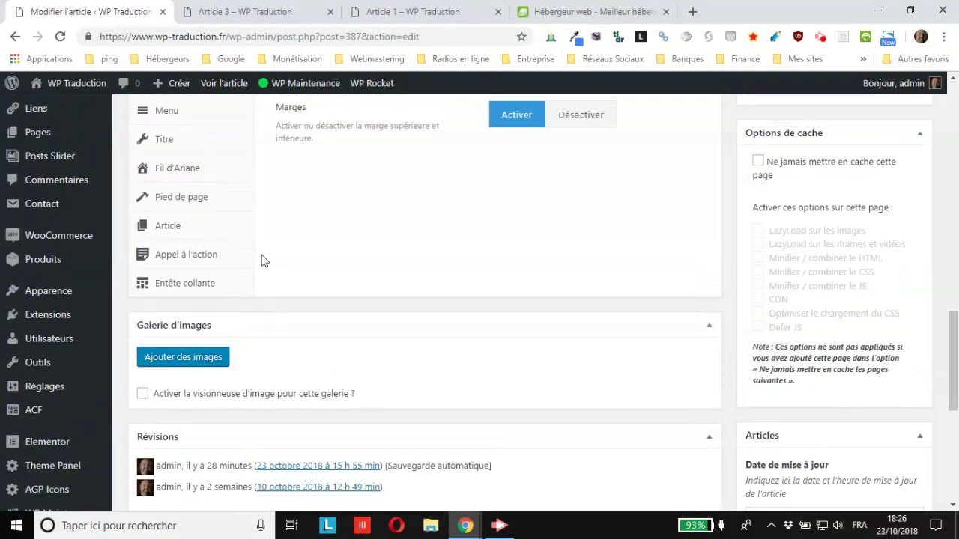
pyautogui.click(160, 239)
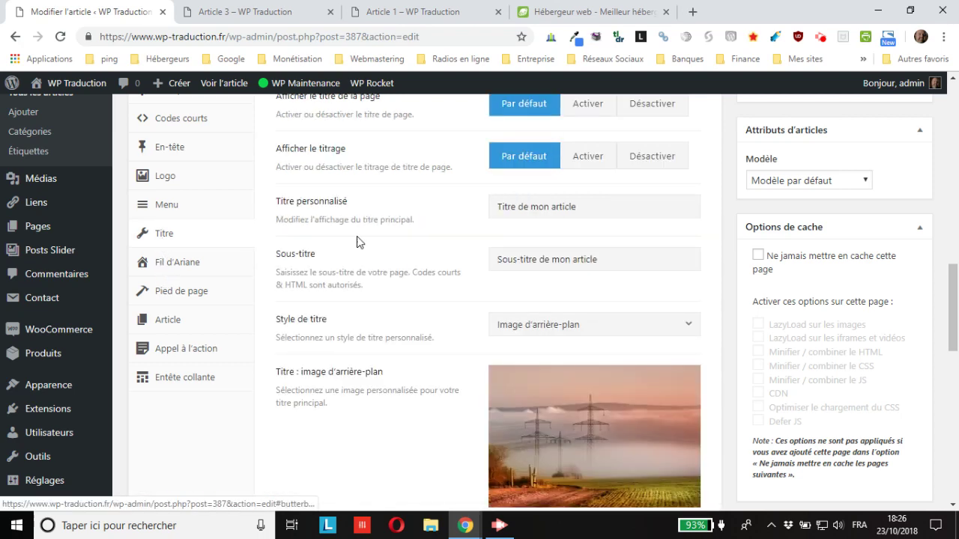
pyautogui.scroll(-4, 367, 268)
pyautogui.scroll(-2, 365, 268)
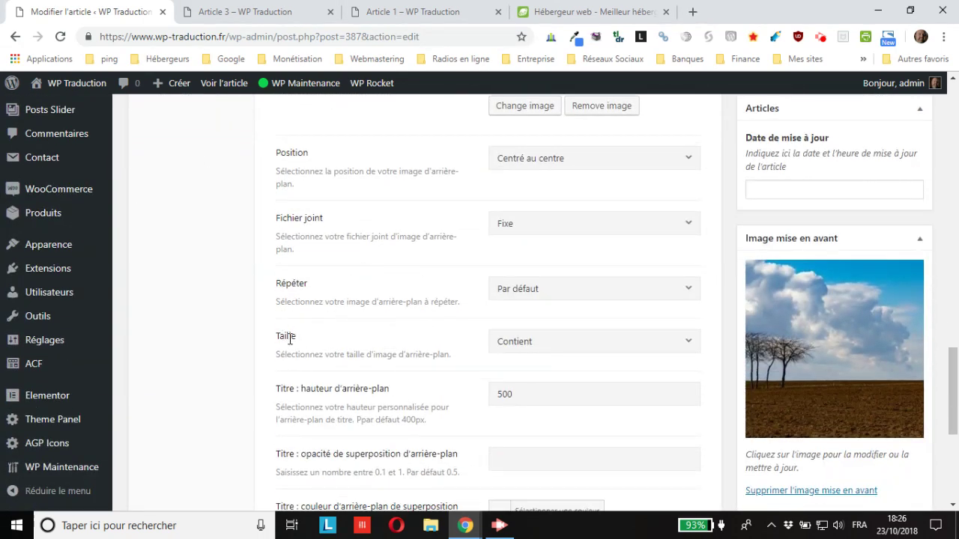
pyautogui.click(629, 350)
pyautogui.scroll(-1, 323, 350)
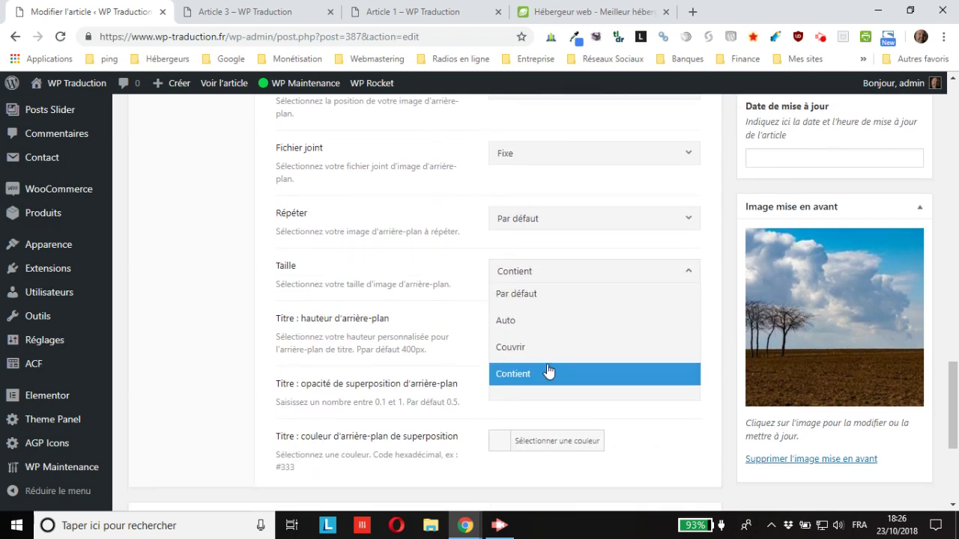
pyautogui.click(521, 348)
pyautogui.scroll(15, 470, 356)
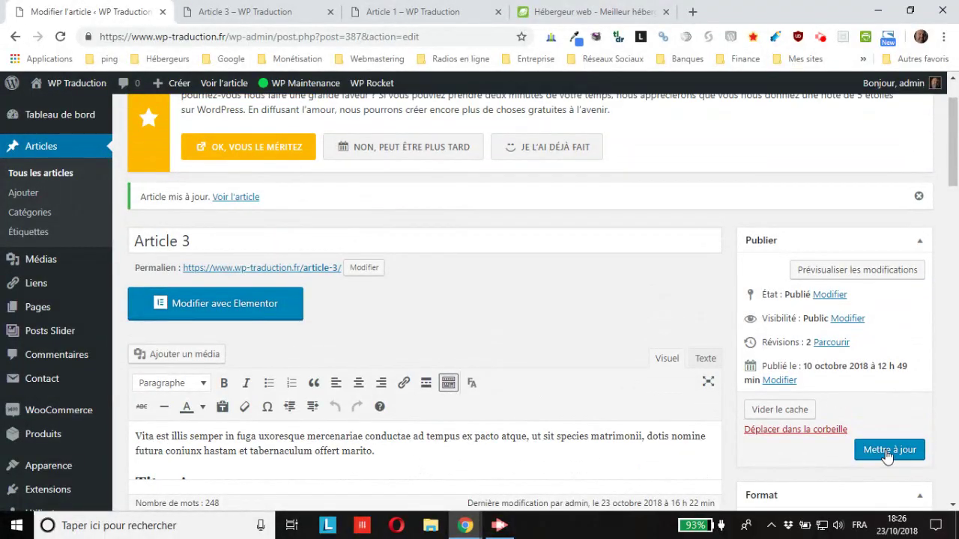
pyautogui.click(888, 450)
# - Reload the published Article 3 page and check how the title background image looks with the Couvrir size
pyautogui.click(237, 12)
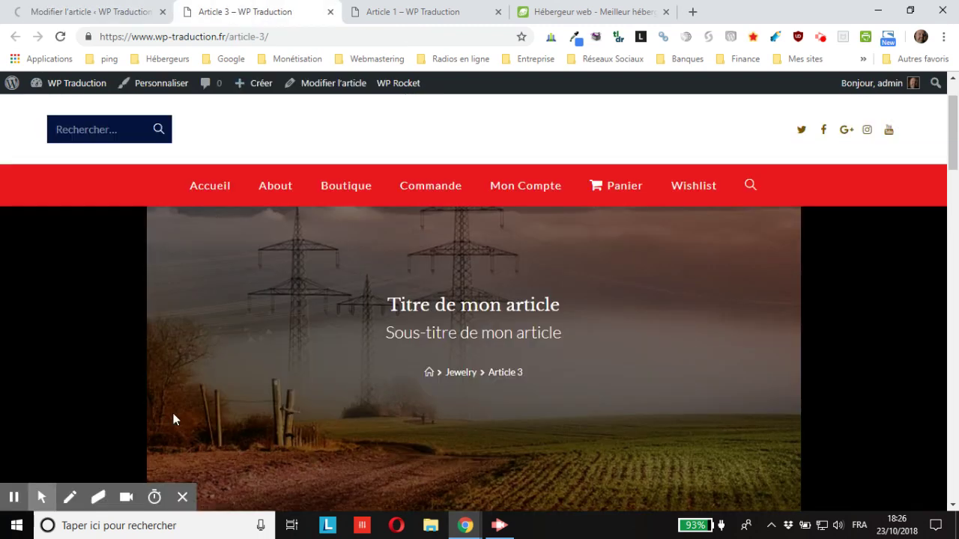
pyautogui.click(59, 37)
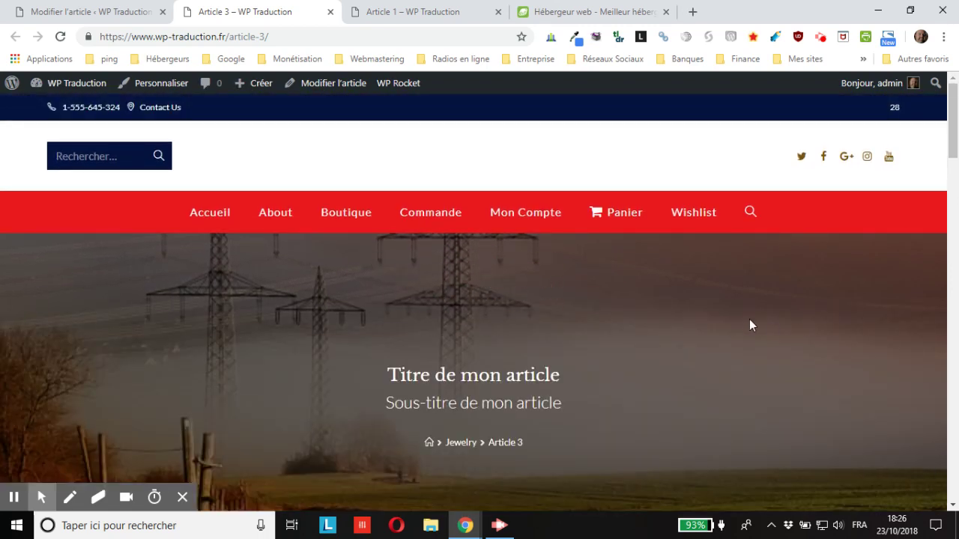
pyautogui.scroll(-3, 749, 322)
# - Set the title background image's Taille option to Auto in Article 3's OceanWP settings and update the article
pyautogui.click(107, 16)
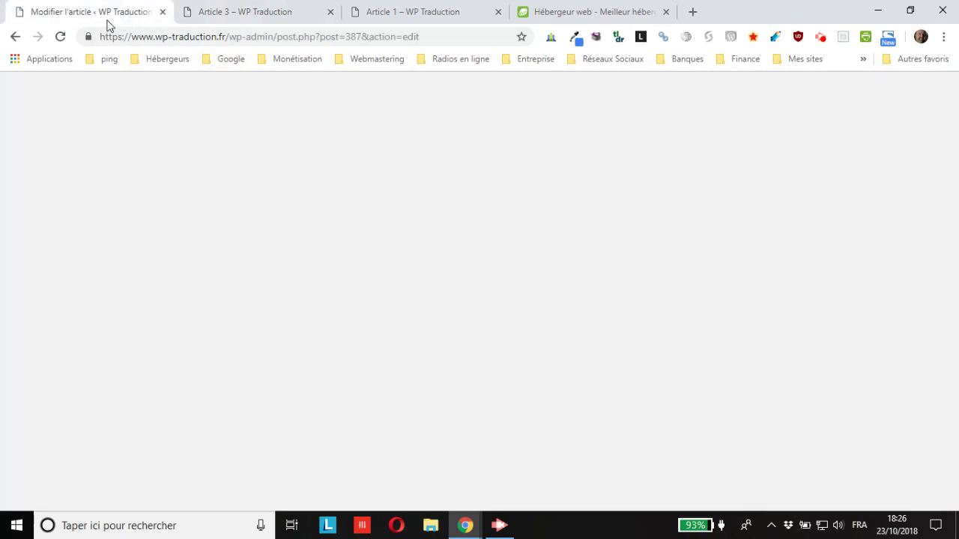
pyautogui.scroll(-6, 123, 373)
pyautogui.scroll(-5, 123, 373)
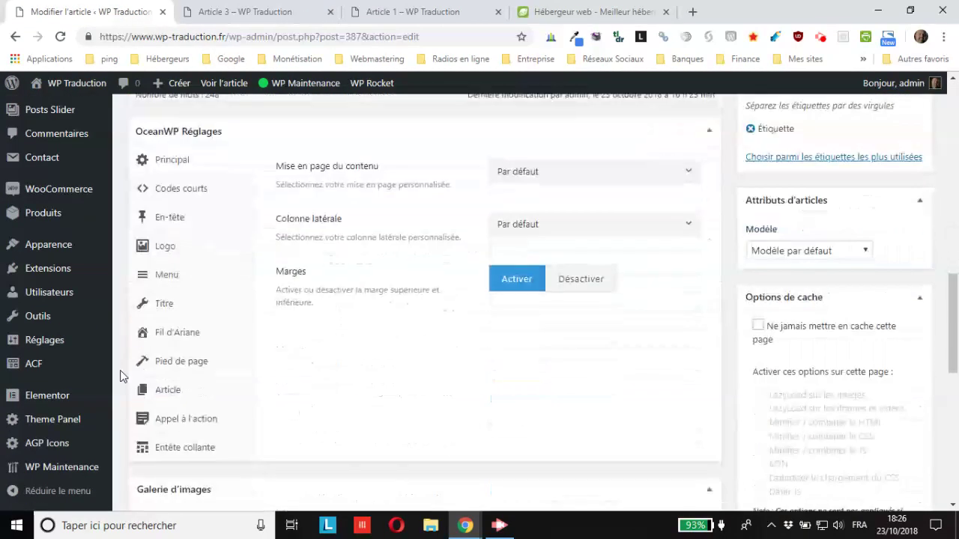
pyautogui.click(151, 307)
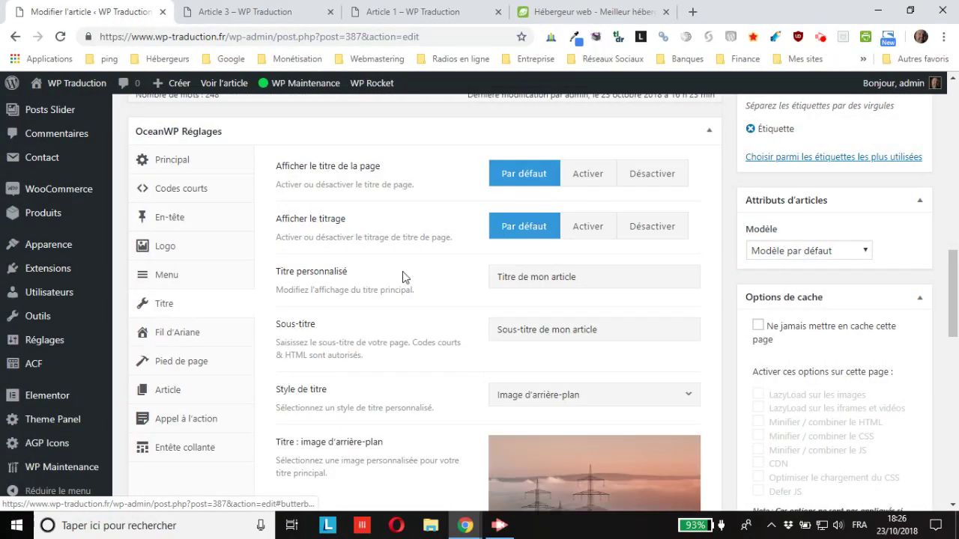
pyautogui.scroll(-4, 401, 277)
pyautogui.scroll(-2, 390, 284)
pyautogui.scroll(-2, 388, 281)
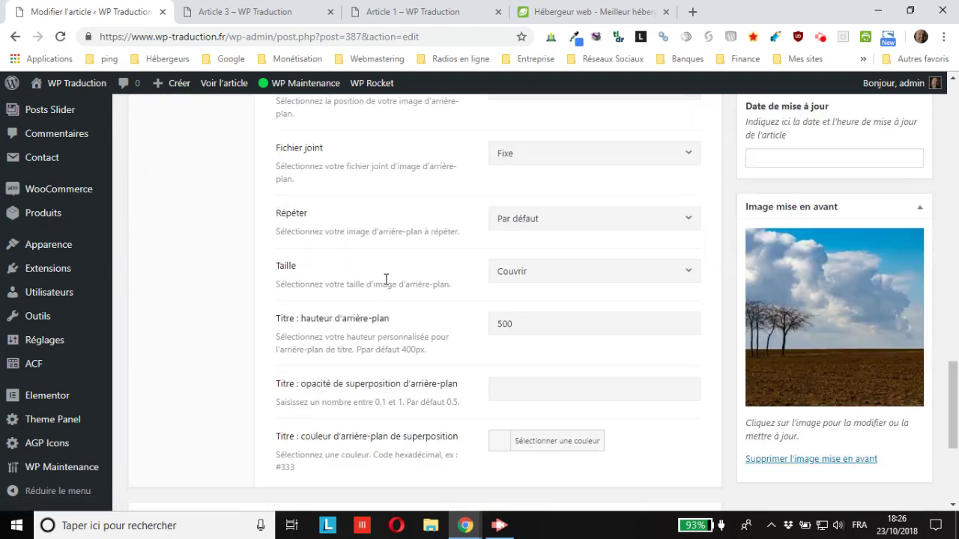
pyautogui.click(563, 281)
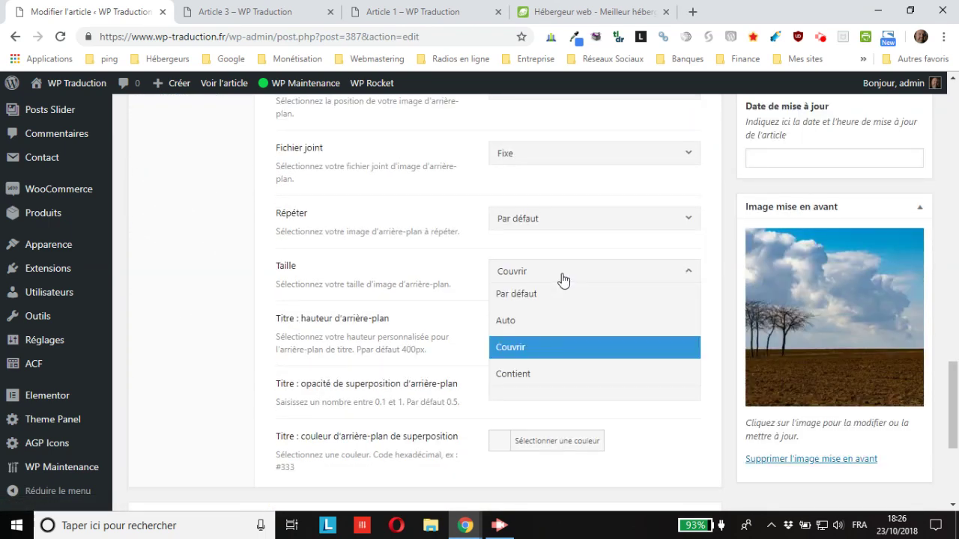
pyautogui.click(506, 322)
pyautogui.scroll(10, 627, 336)
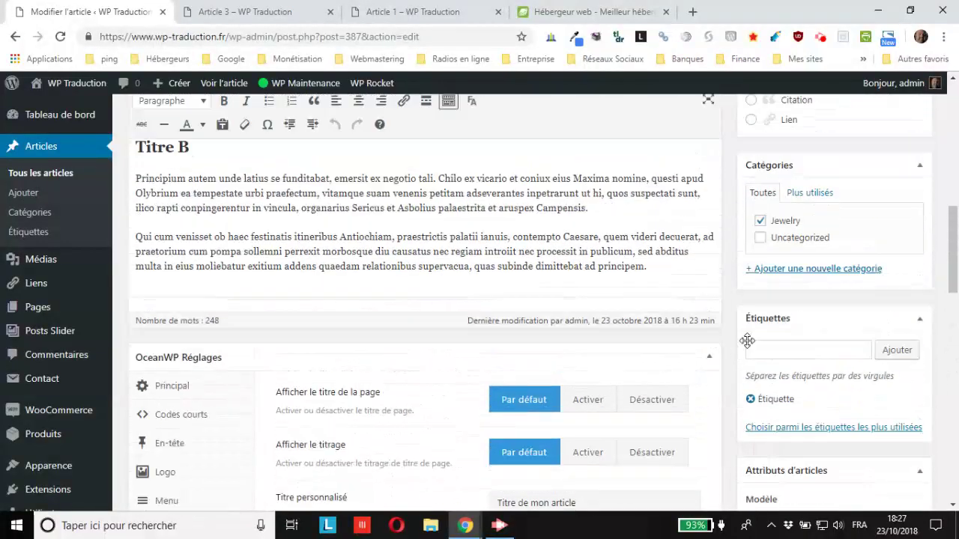
pyautogui.scroll(3, 747, 341)
pyautogui.click(889, 143)
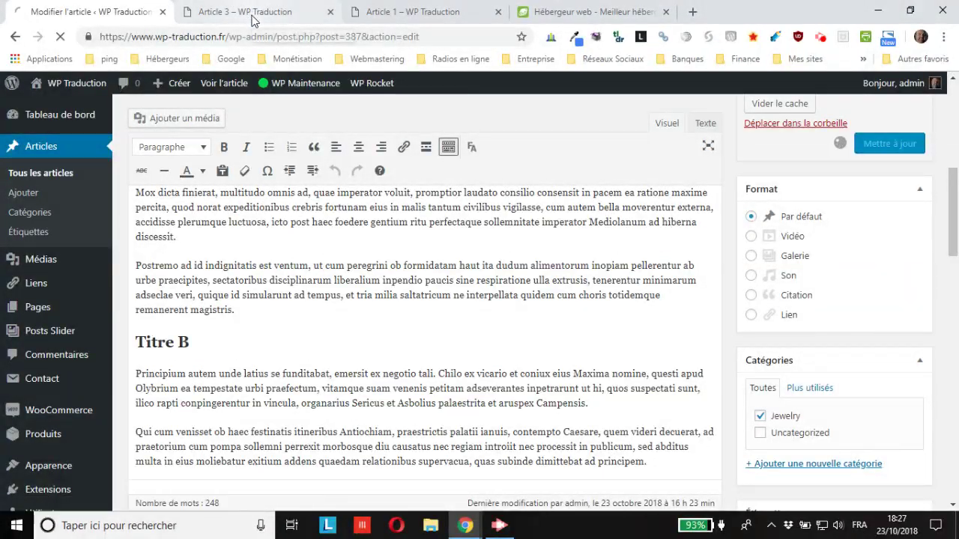
# - Reload the published Article 3 page and examine the title background image with the Auto size while scrolling
pyautogui.click(252, 20)
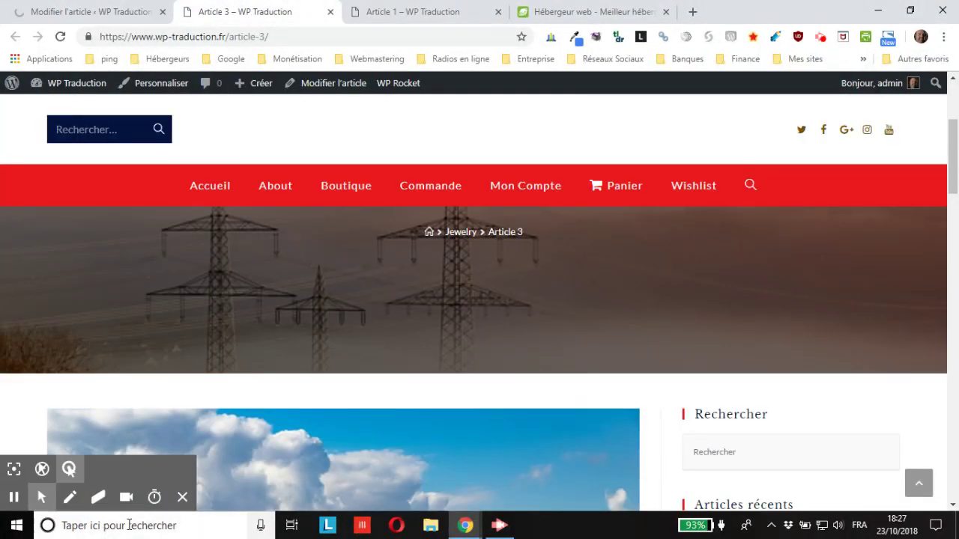
pyautogui.click(66, 38)
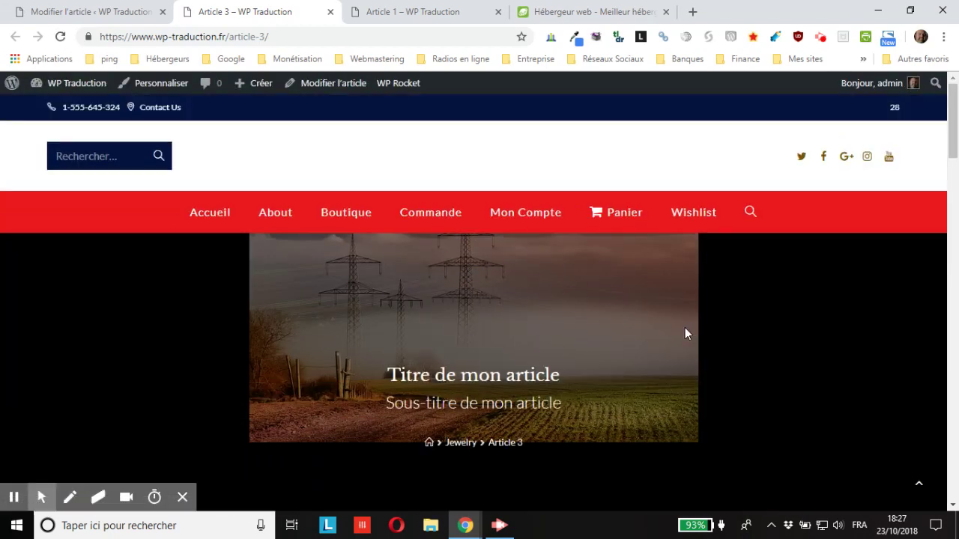
pyautogui.scroll(-5, 682, 335)
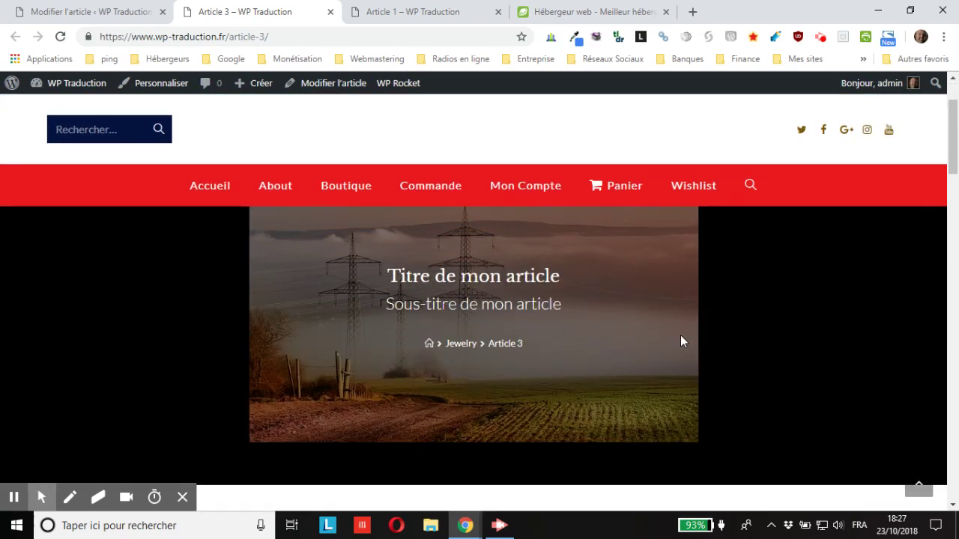
pyautogui.scroll(5, 681, 340)
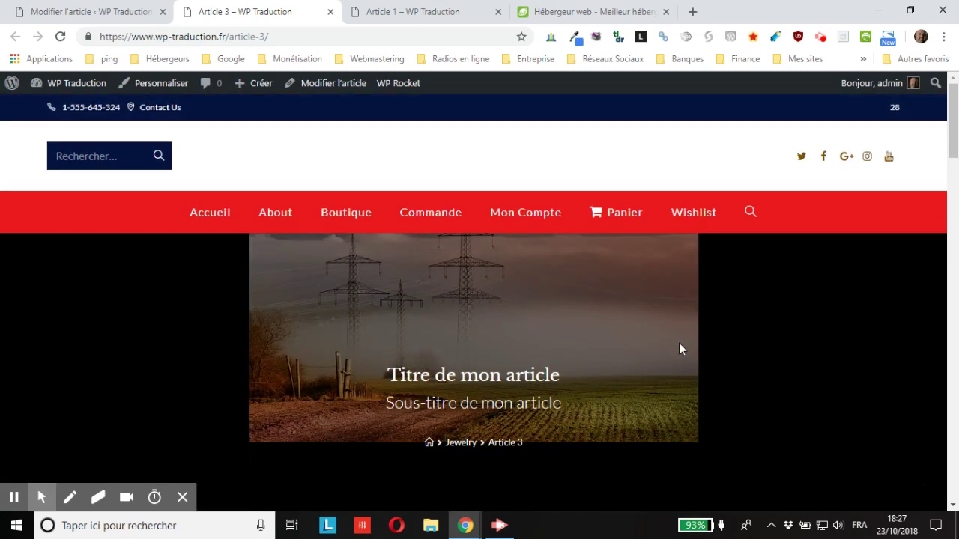
pyautogui.scroll(-3, 679, 346)
pyautogui.scroll(3, 670, 349)
pyautogui.scroll(-3, 660, 354)
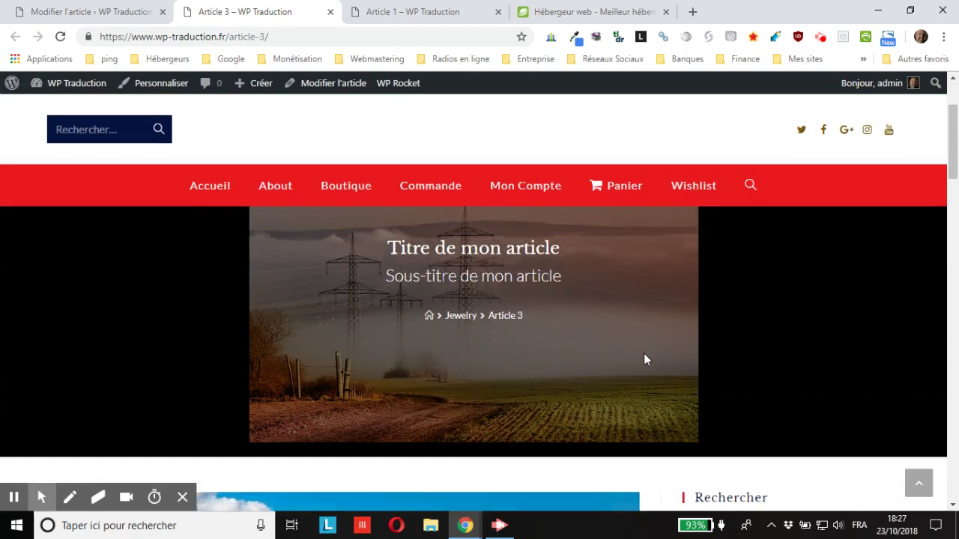
# - Open the Titre section of Article 3's OceanWP settings and review the title background's Taille options, leaving Auto selected
pyautogui.click(125, 12)
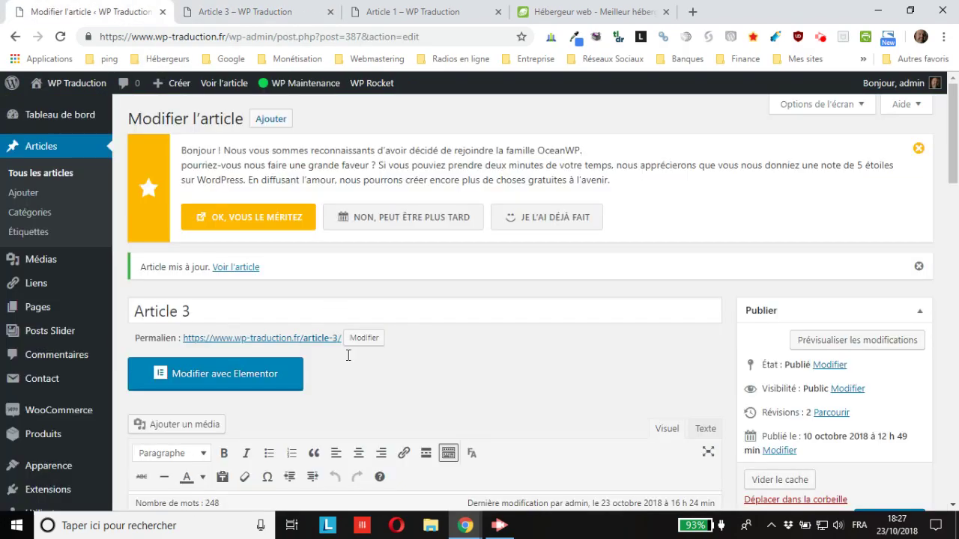
pyautogui.scroll(-15, 349, 352)
pyautogui.scroll(3, 191, 394)
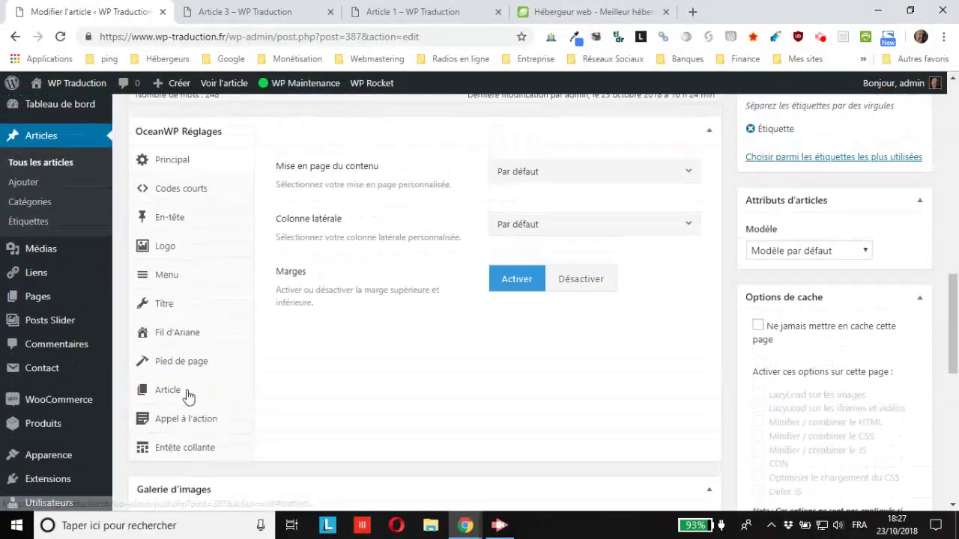
pyautogui.click(169, 304)
pyautogui.scroll(-1, 422, 358)
pyautogui.scroll(-6, 422, 358)
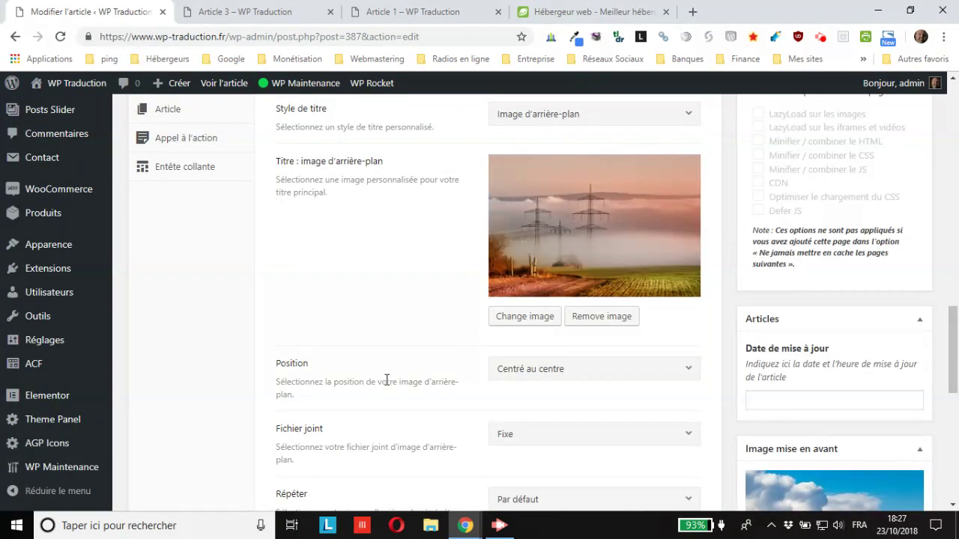
pyautogui.click(564, 349)
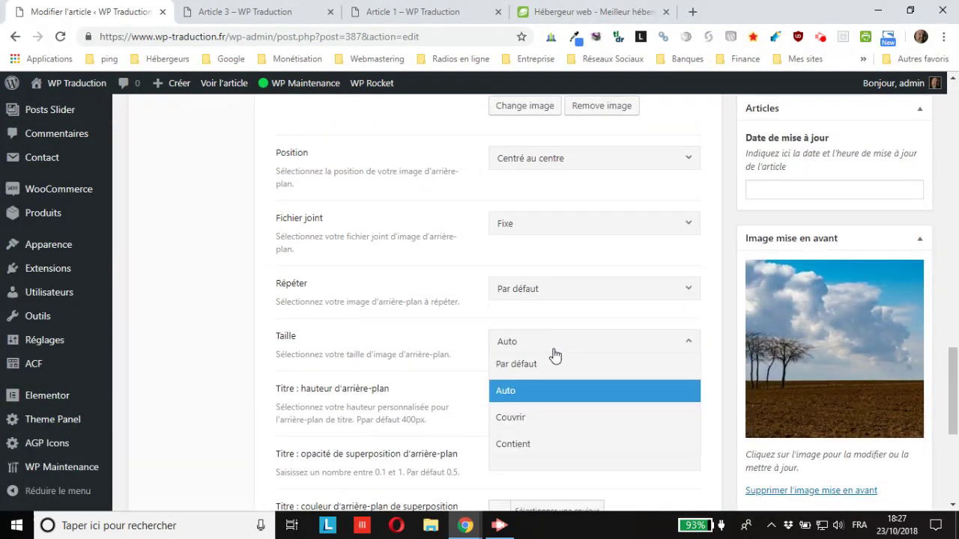
pyautogui.click(398, 345)
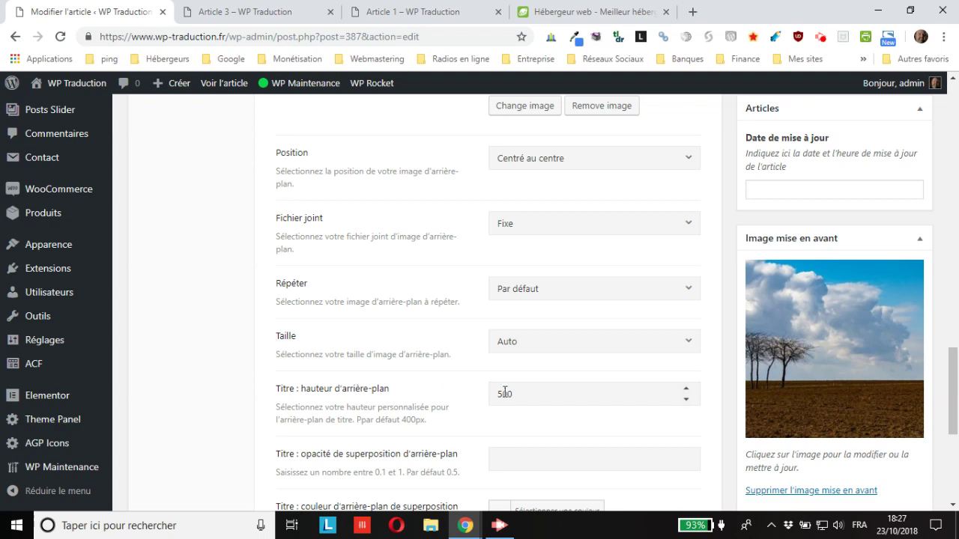
# - Check the title area on the published Article 3 page, set the title background height to 400 px and update the article
pyautogui.click(269, 12)
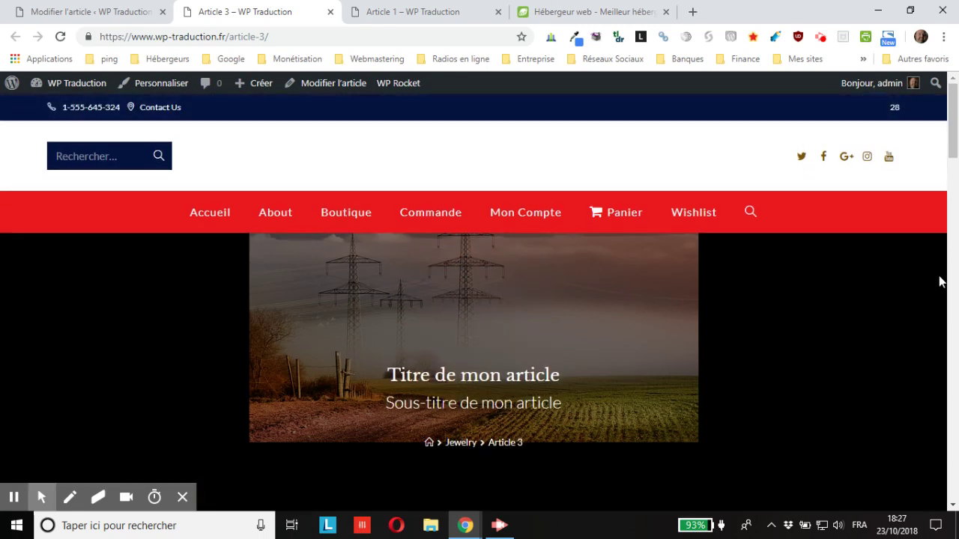
pyautogui.scroll(-1, 192, 305)
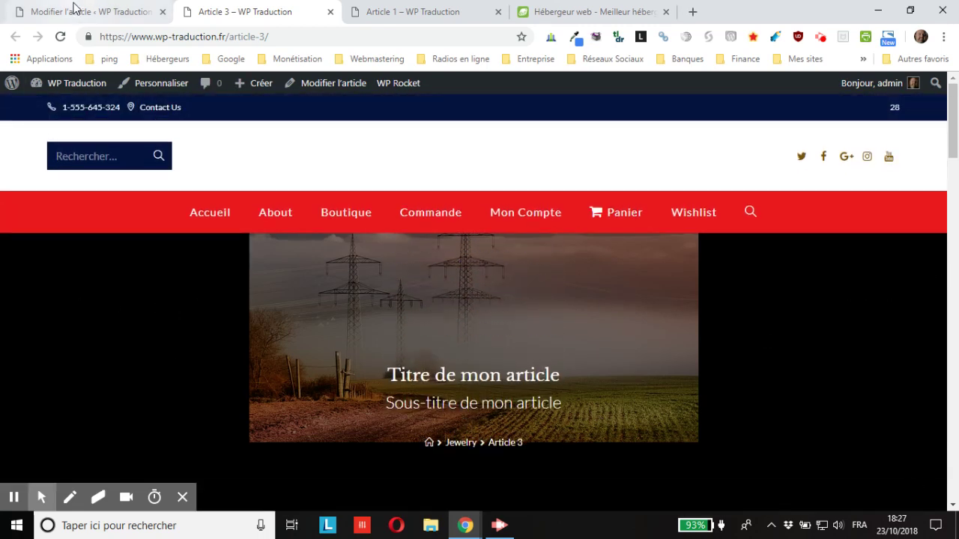
pyautogui.click(75, 11)
pyautogui.scroll(-1, 462, 375)
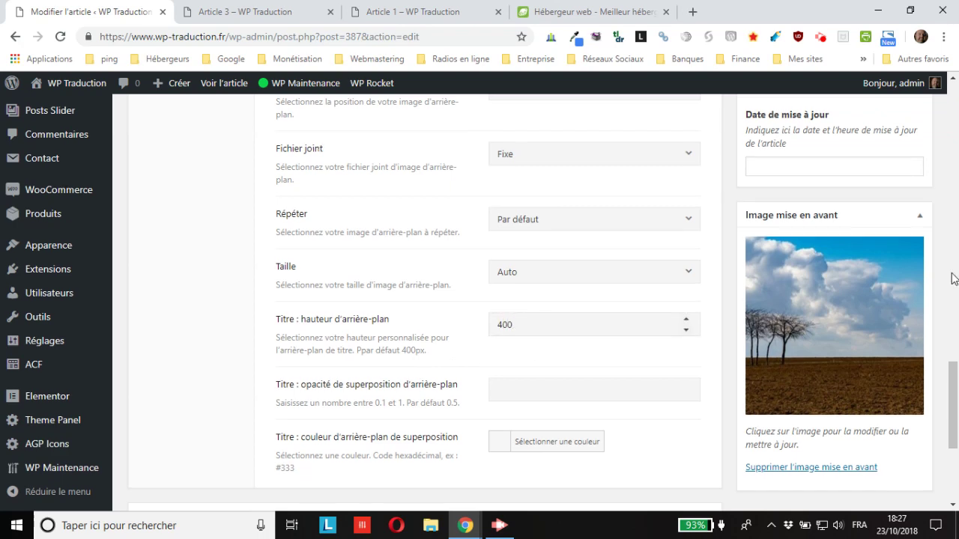
pyautogui.scroll(12, 932, 237)
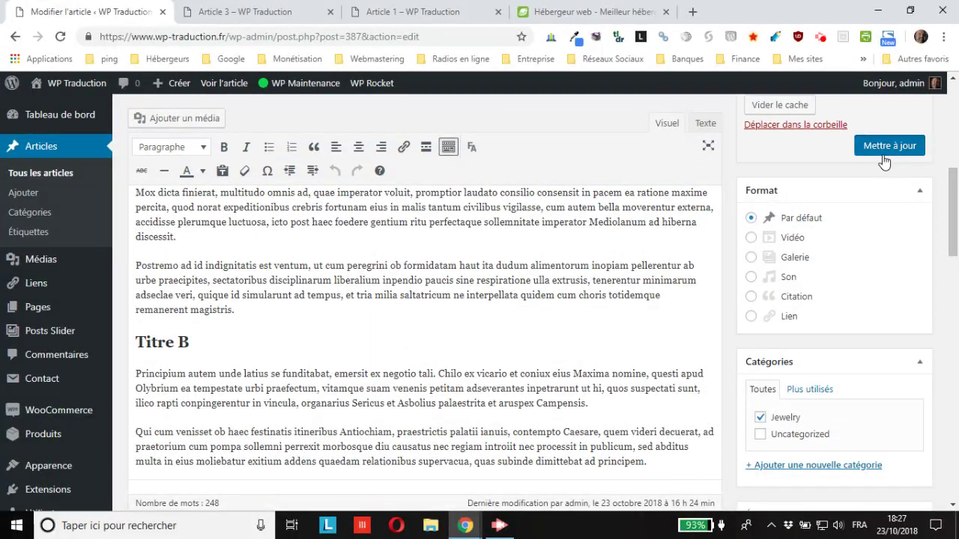
# - Reload the published Article 3 page and check the title area with the 400 px background height
pyautogui.click(254, 11)
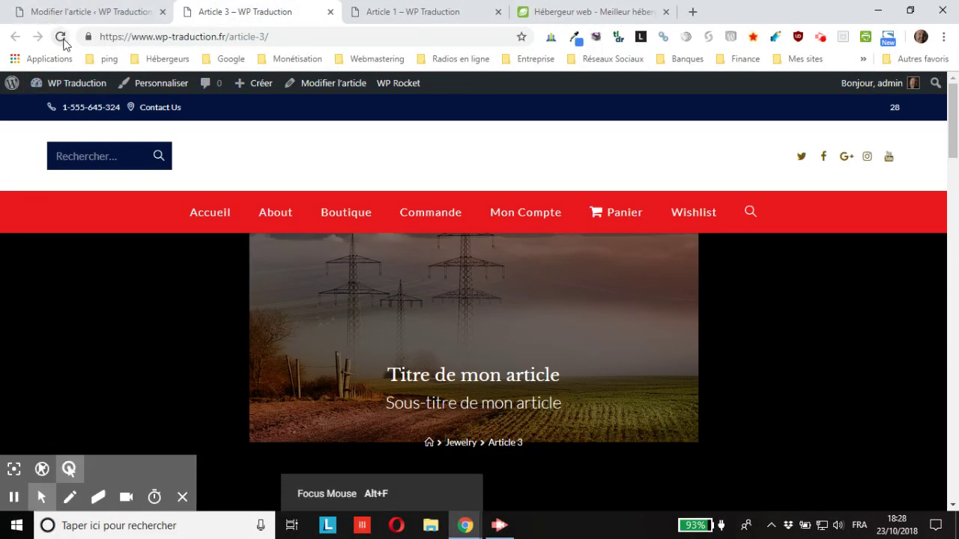
pyautogui.click(60, 36)
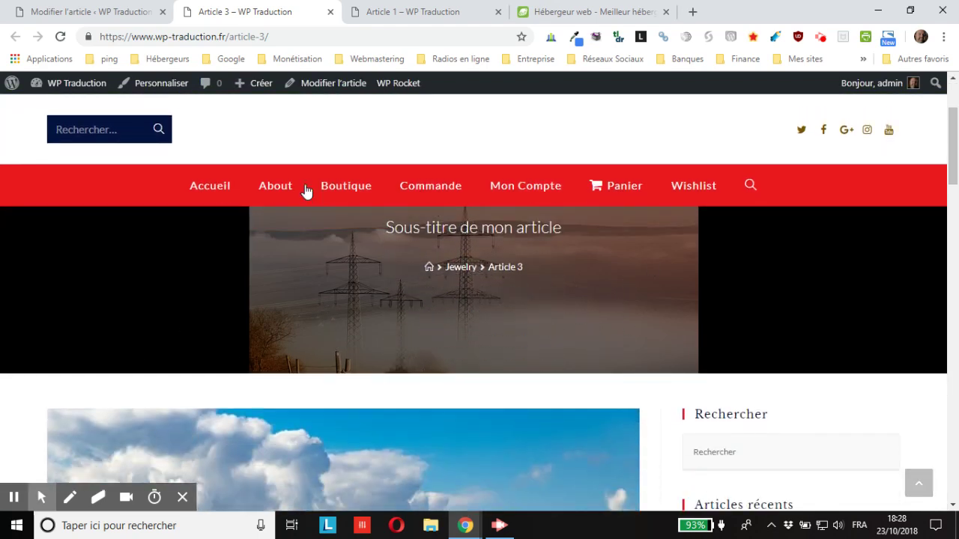
# - Set the title background height to 200 px in Article 3's OceanWP title settings and update the article
pyautogui.click(126, 9)
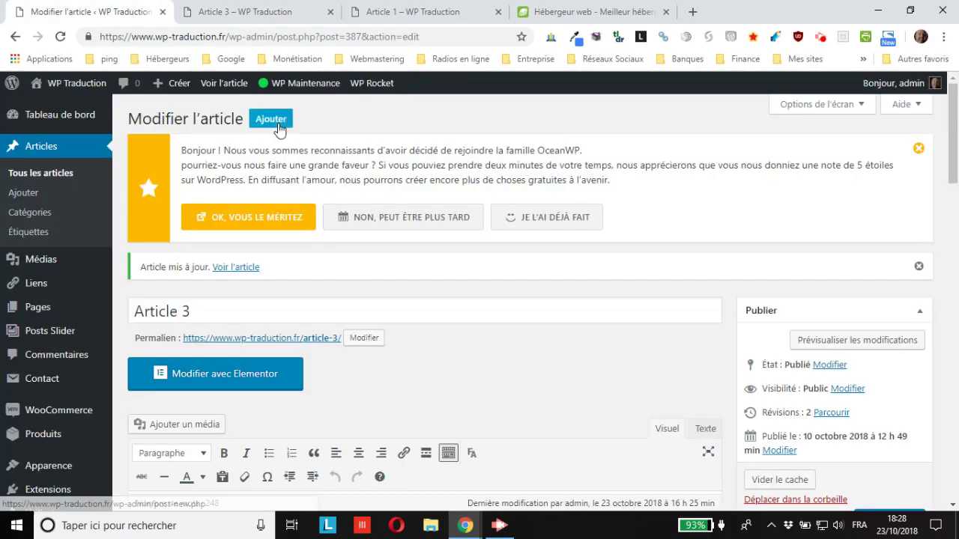
pyautogui.scroll(-5, 315, 329)
pyautogui.scroll(-9, 297, 328)
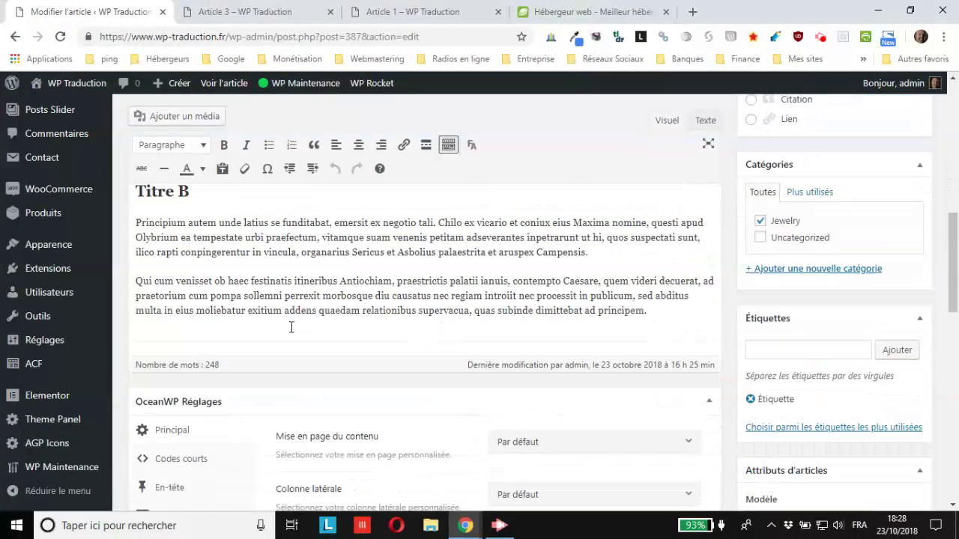
pyautogui.scroll(3, 278, 330)
pyautogui.scroll(1, 277, 331)
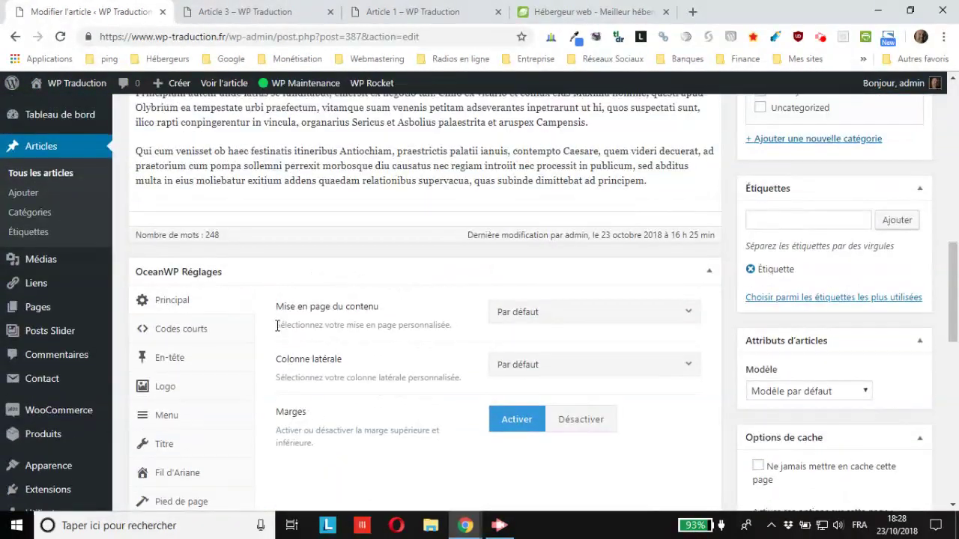
pyautogui.scroll(-7, 274, 331)
pyautogui.scroll(3, 254, 315)
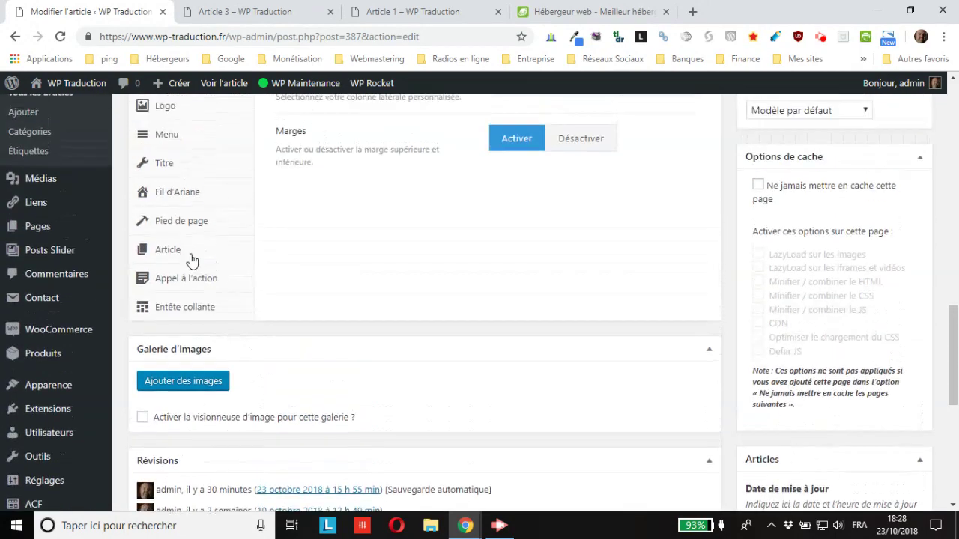
pyautogui.click(142, 171)
pyautogui.scroll(-4, 509, 266)
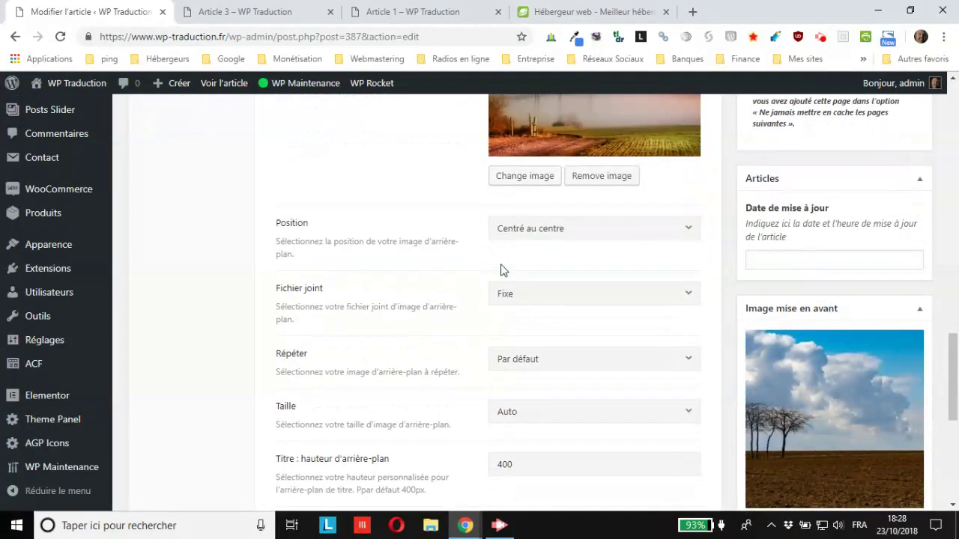
pyautogui.scroll(-3, 521, 269)
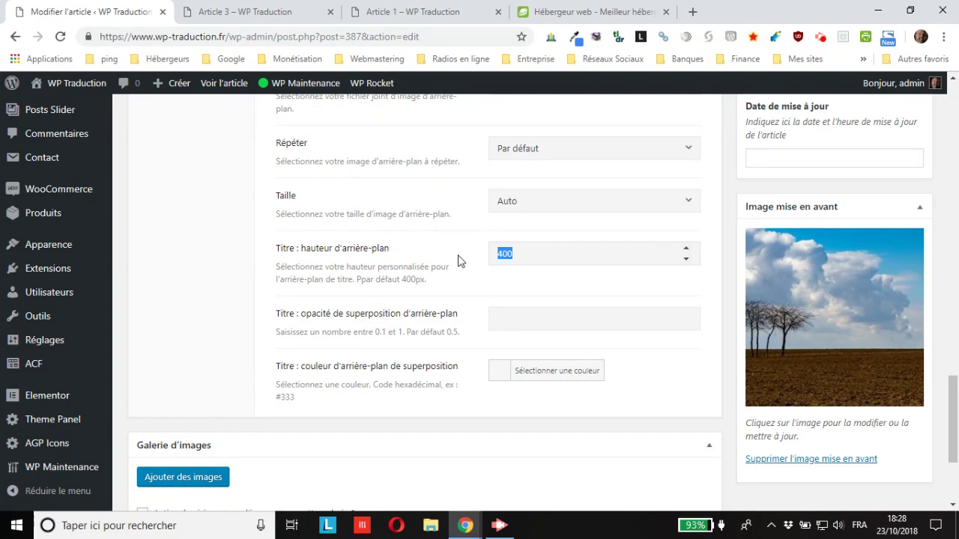
pyautogui.scroll(15, 460, 260)
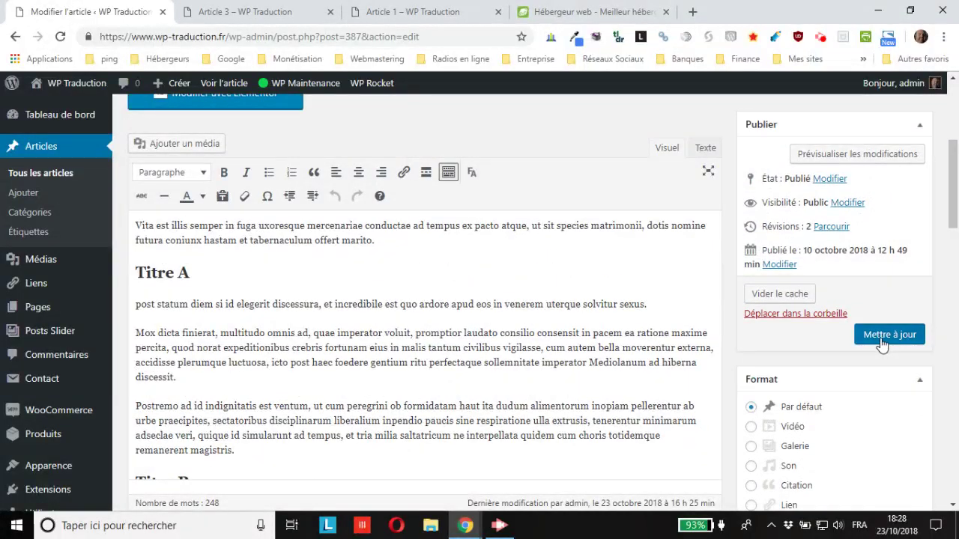
pyautogui.click(883, 340)
# - Scroll through the published Article 3 page's title area, and reload the page to check the 200 px background height
pyautogui.click(245, 13)
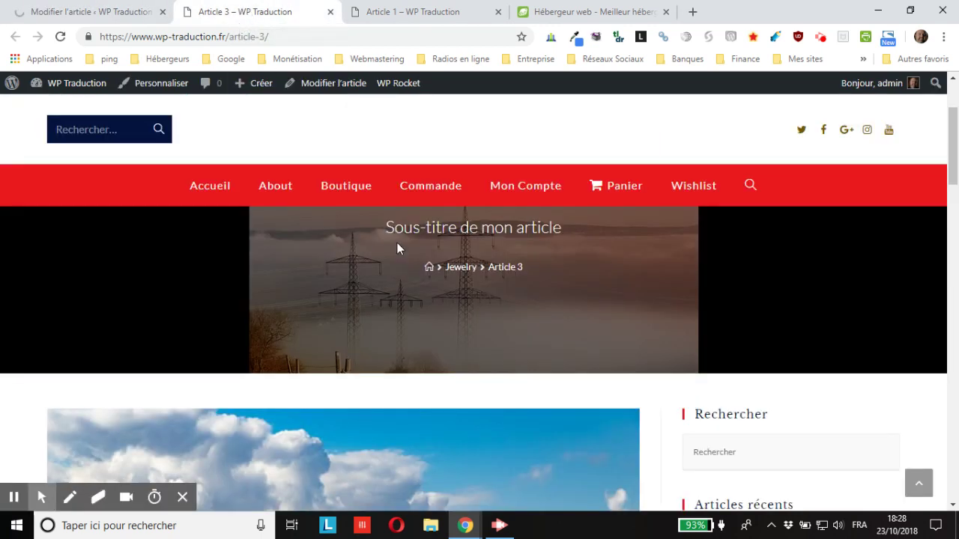
pyautogui.scroll(1, 137, 266)
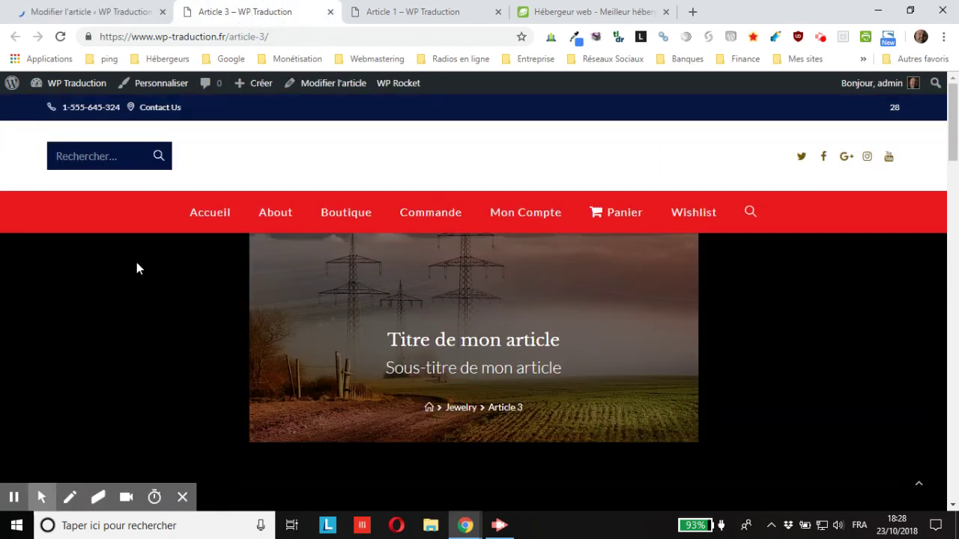
pyautogui.moveTo(951, 148); pyautogui.dragTo(953, 149)
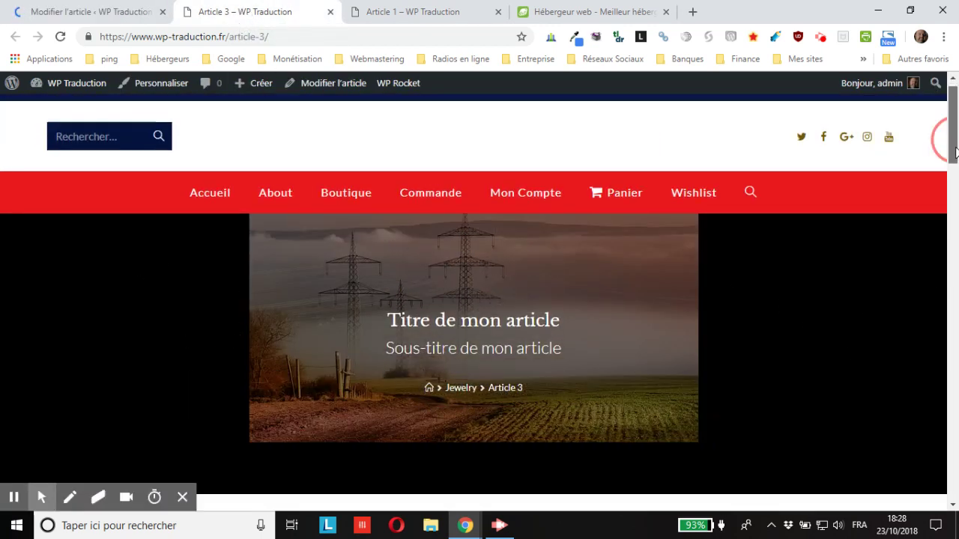
pyautogui.scroll(1, 957, 147)
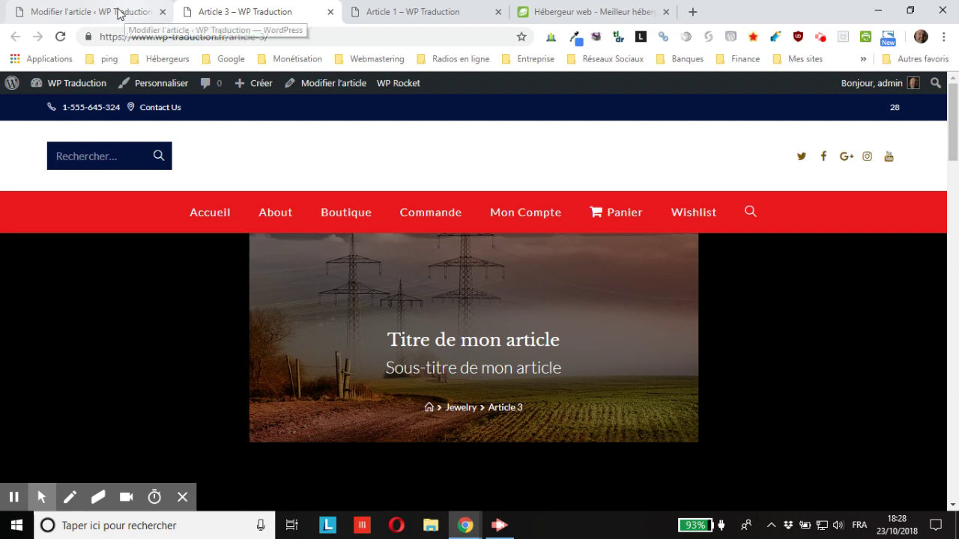
pyautogui.click(120, 11)
pyautogui.click(229, 13)
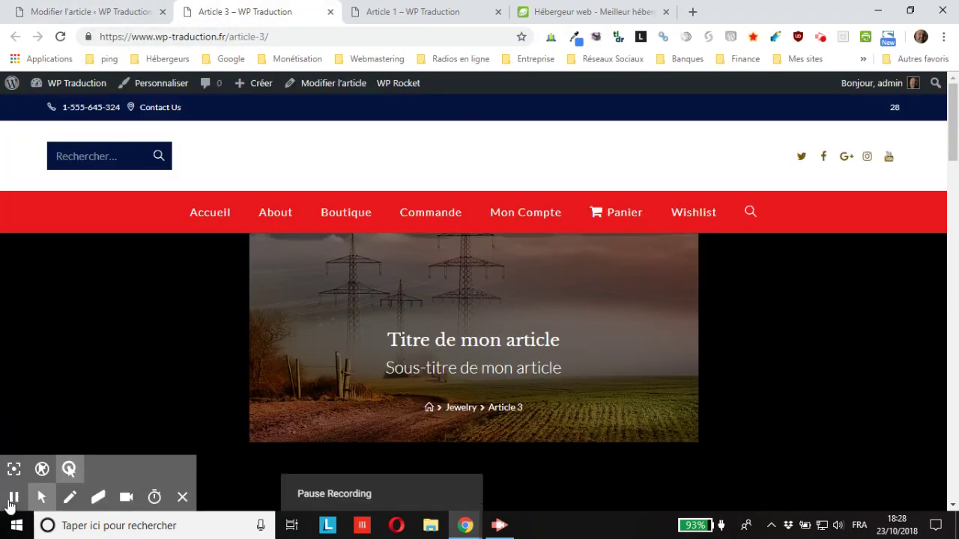
pyautogui.click(61, 37)
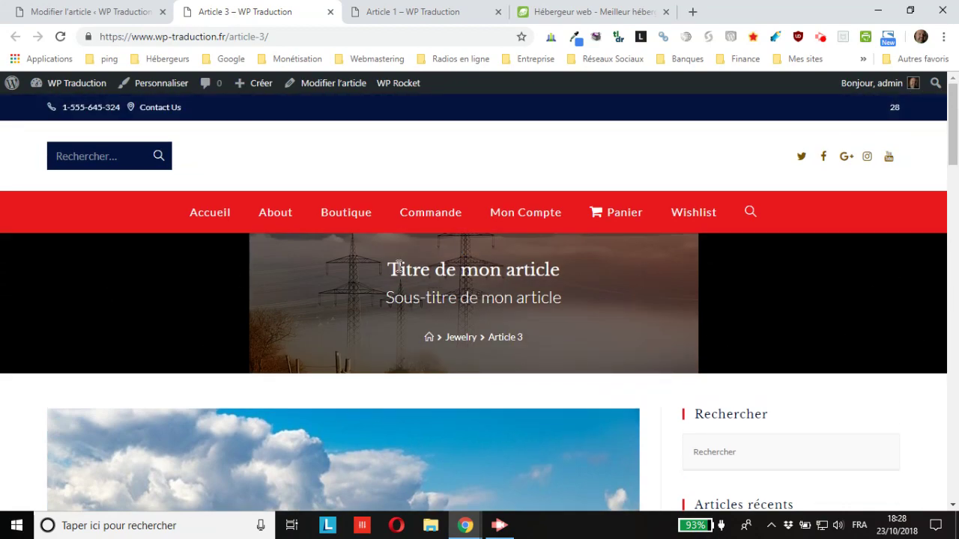
# - Set the title background image's Taille option back to Couvrir in Article 3's OceanWP title settings and update the article
pyautogui.click(120, 12)
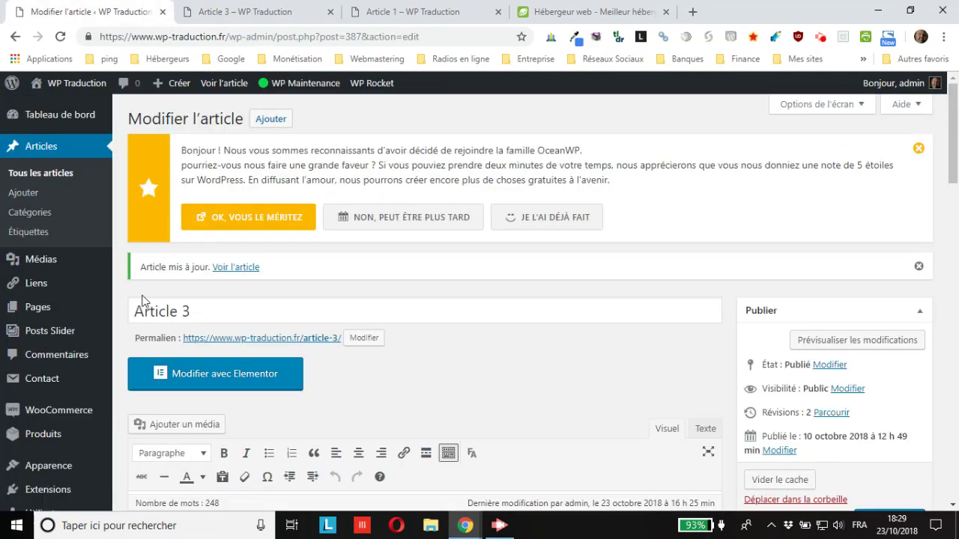
pyautogui.scroll(-2, 131, 310)
pyautogui.scroll(-5, 120, 322)
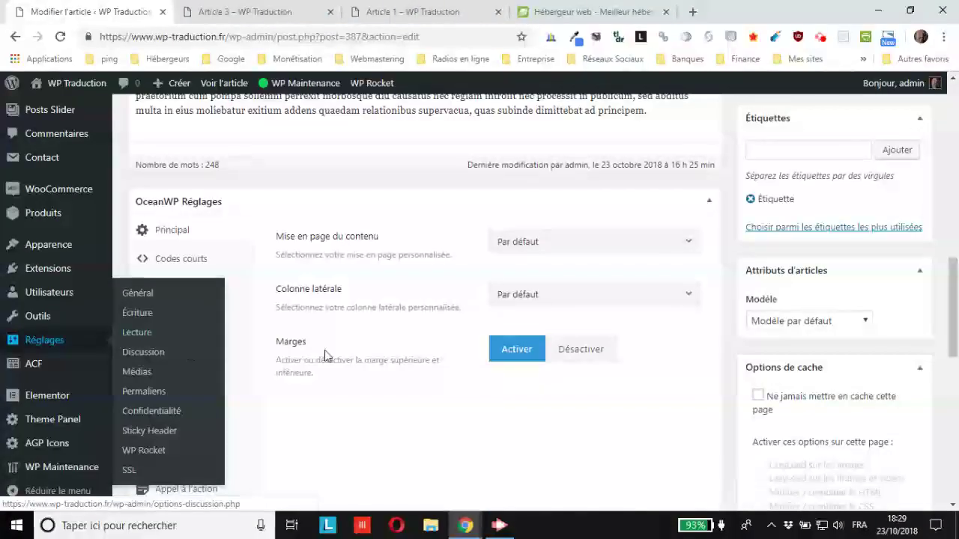
pyautogui.scroll(-1, 525, 358)
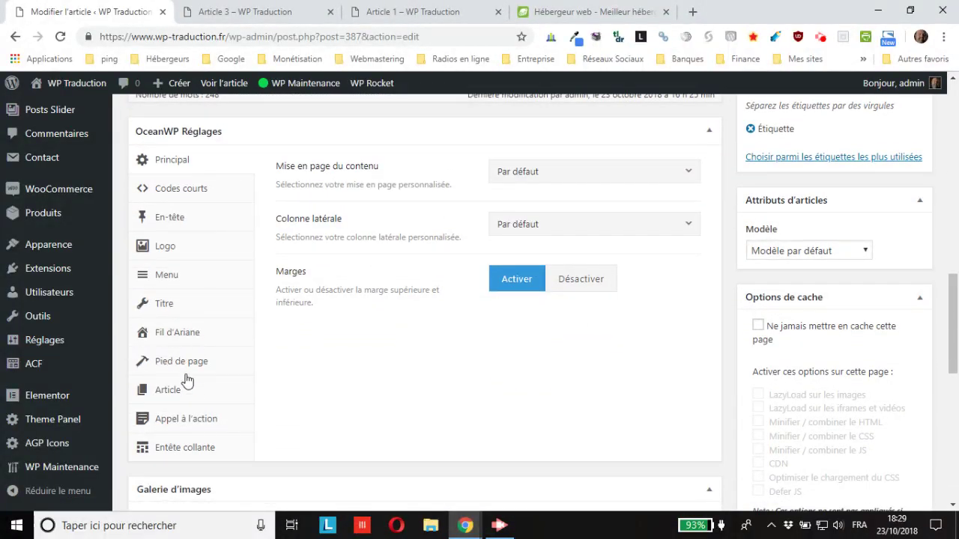
pyautogui.click(162, 307)
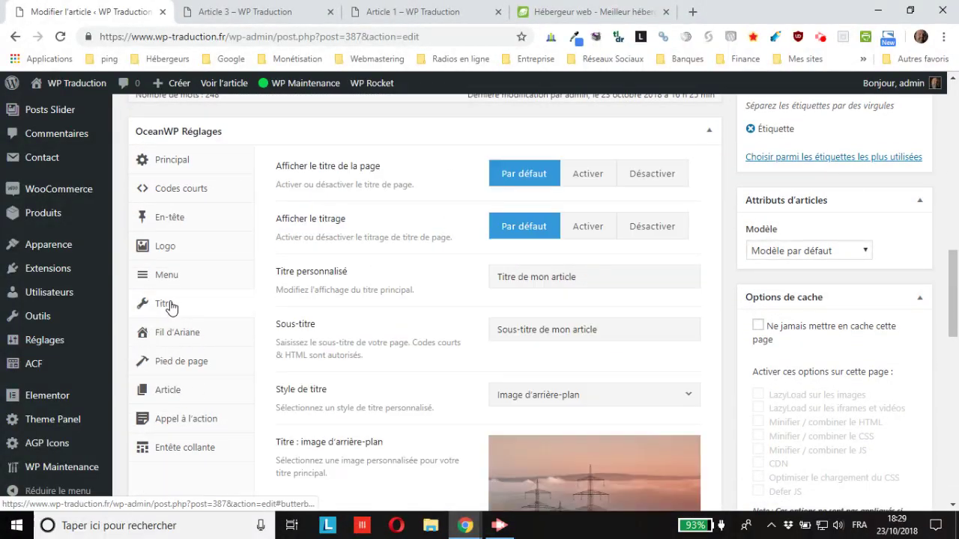
pyautogui.scroll(-8, 413, 328)
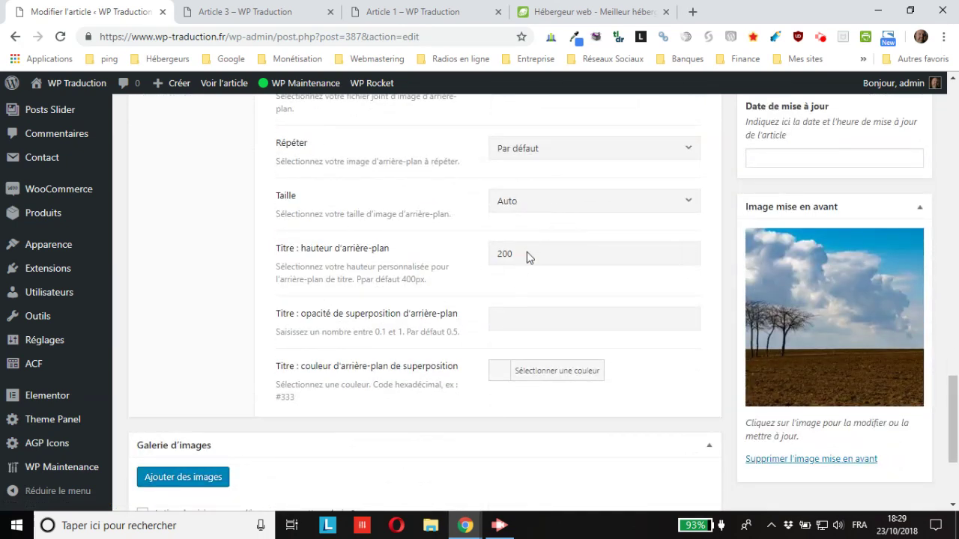
pyautogui.click(552, 216)
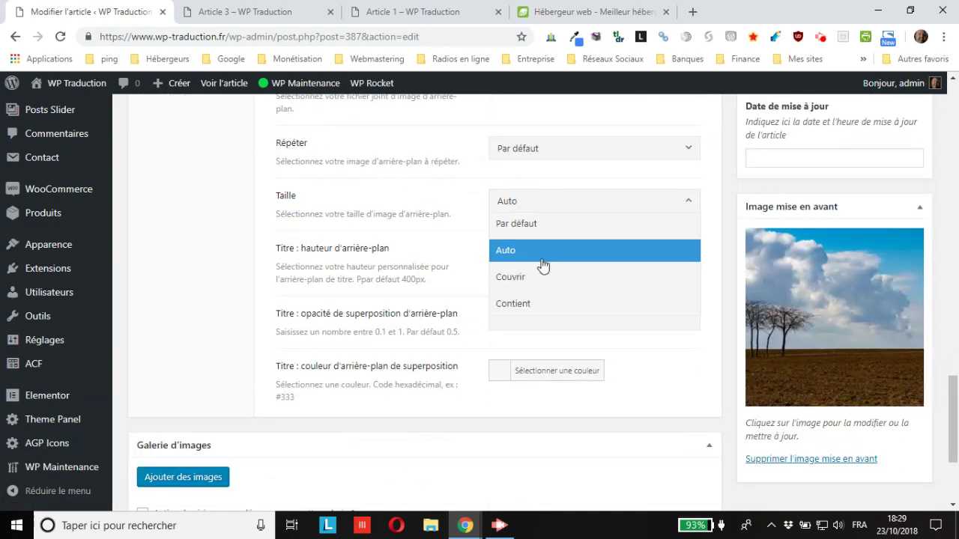
pyautogui.click(544, 286)
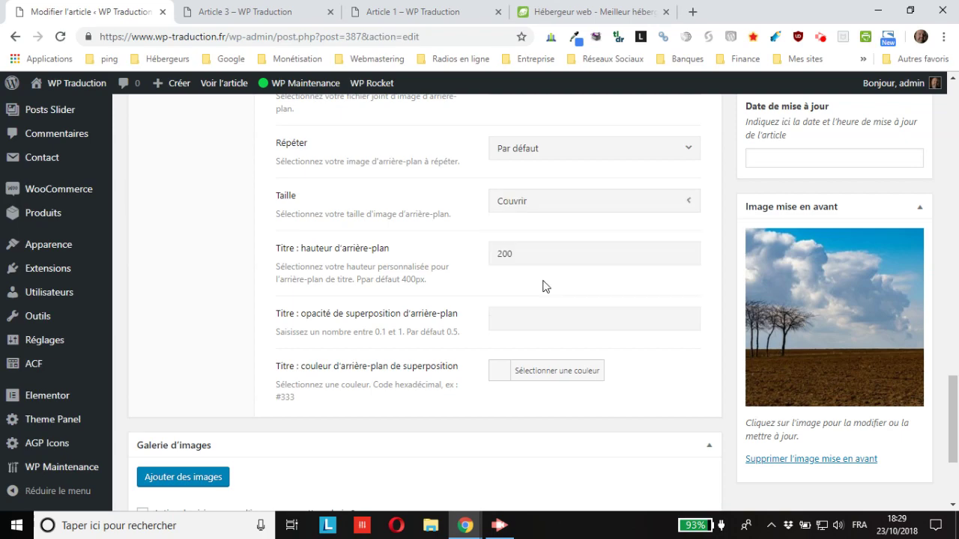
pyautogui.scroll(15, 715, 277)
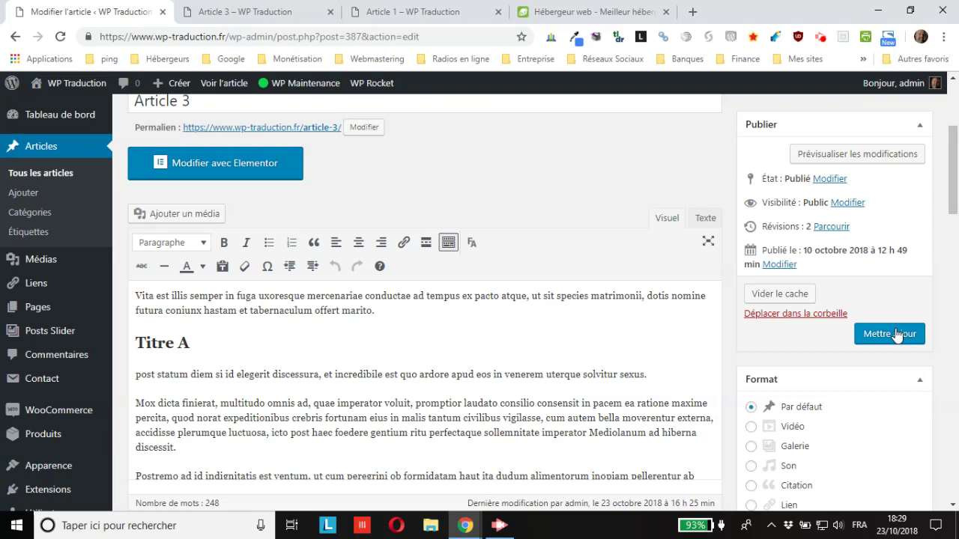
pyautogui.click(891, 334)
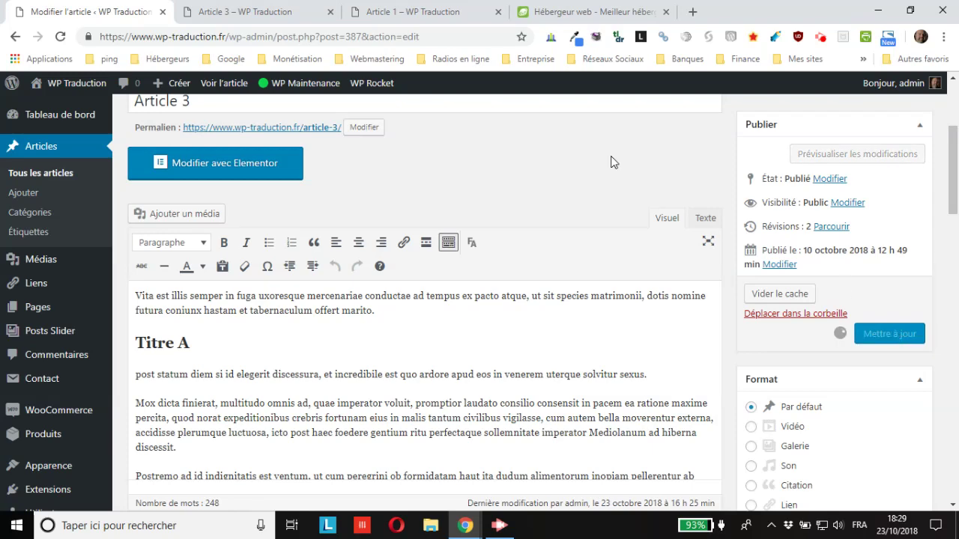
# - Reload the published Article 3 page and check the title background with the Couvrir size at 200 px height
pyautogui.click(250, 9)
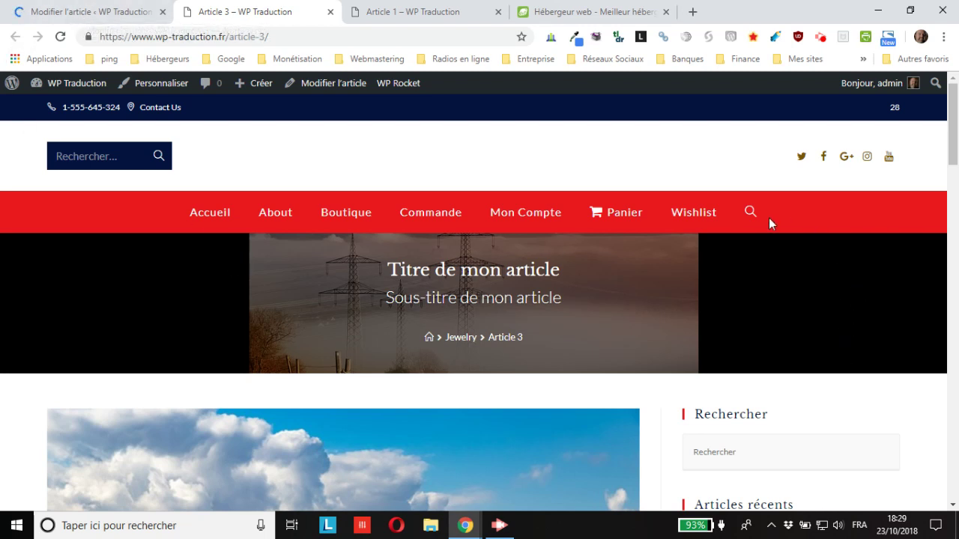
pyautogui.click(59, 38)
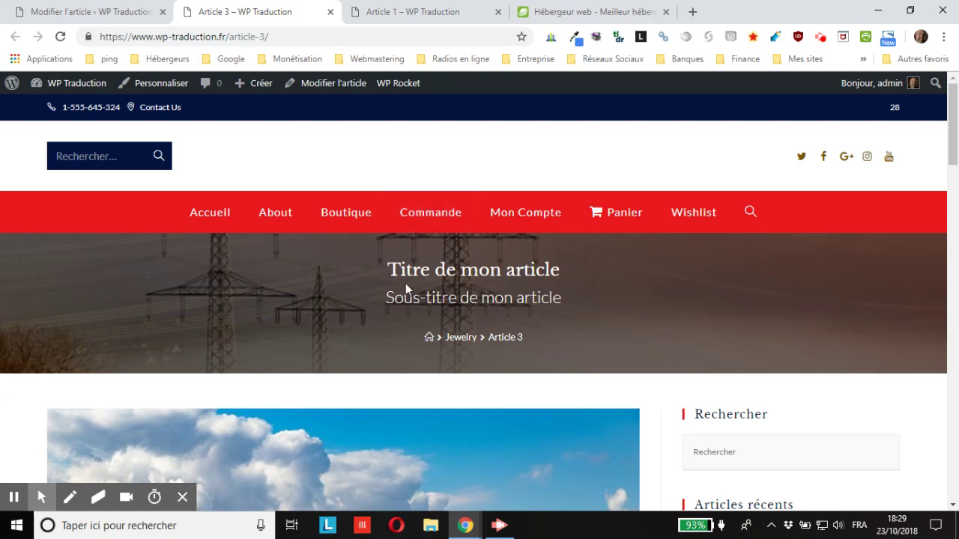
# - Set the title background height to 400 px in Article 3's OceanWP title settings
pyautogui.scroll(-3, 252, 260)
pyautogui.scroll(3, 240, 260)
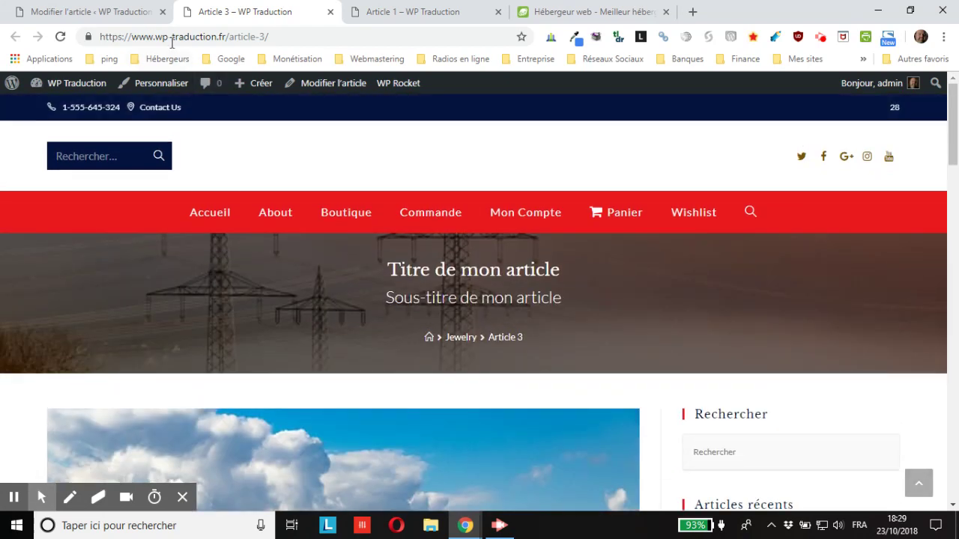
pyautogui.click(120, 18)
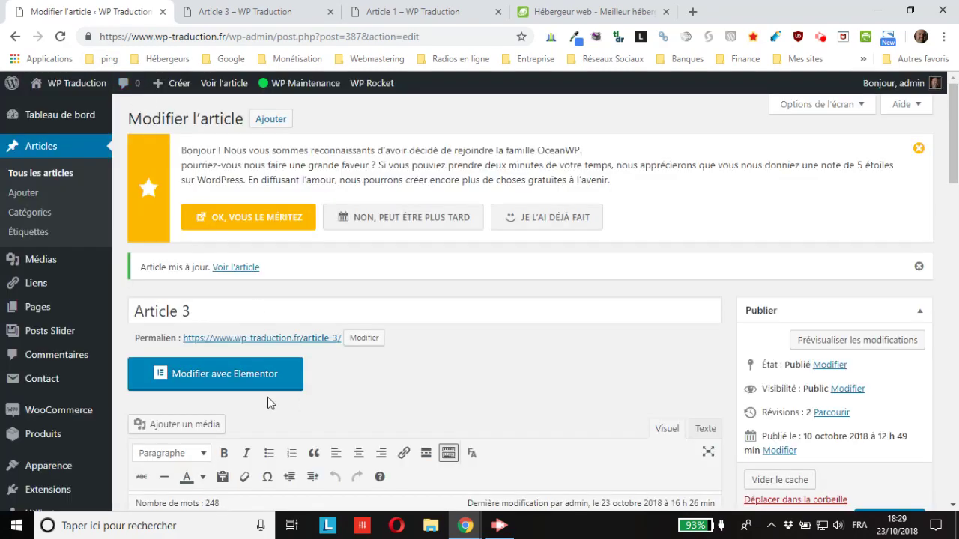
pyautogui.scroll(-4, 268, 397)
pyautogui.scroll(-5, 187, 372)
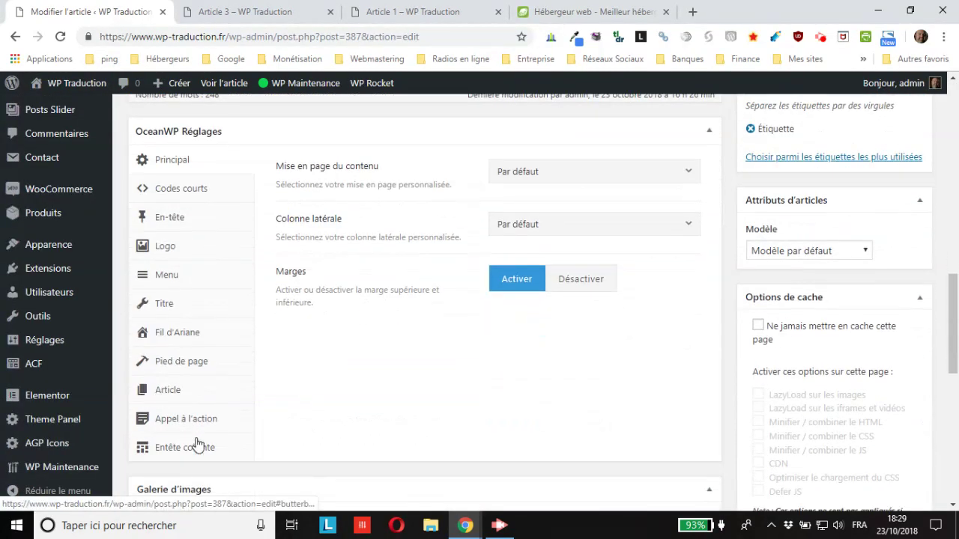
pyautogui.click(159, 303)
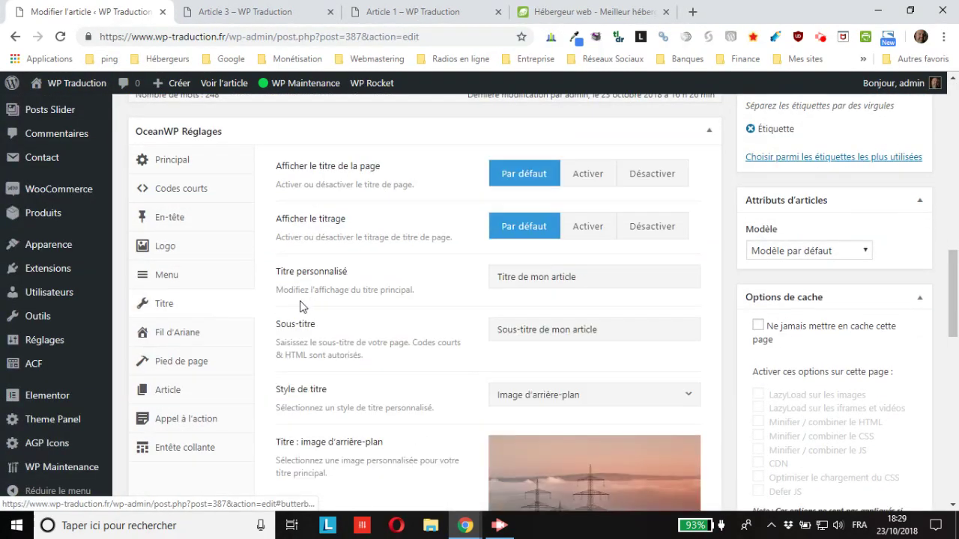
pyautogui.scroll(-1, 323, 335)
pyautogui.scroll(-8, 324, 335)
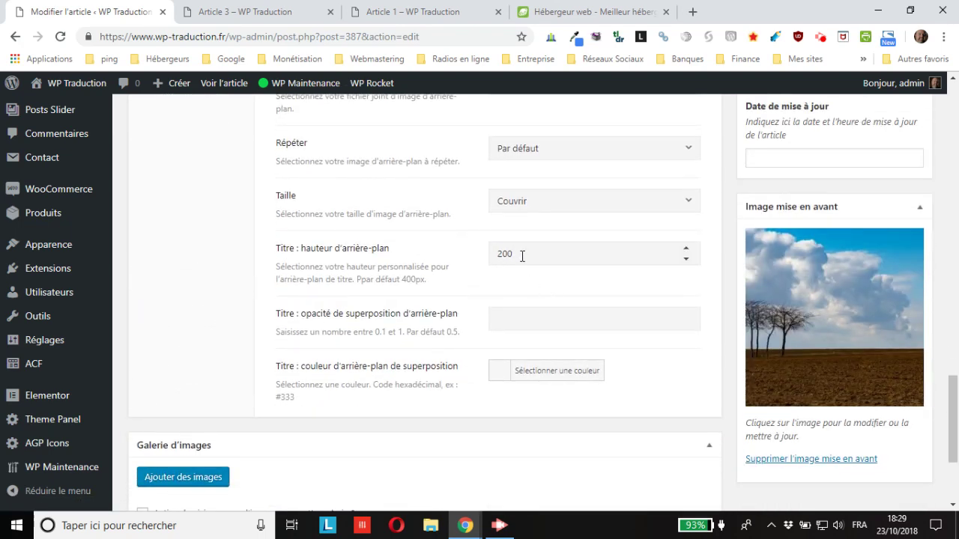
pyautogui.moveTo(527, 256); pyautogui.dragTo(457, 259)
# - Set Article 3's title background overlay colour to the red preset #f44336
pyautogui.click(255, 14)
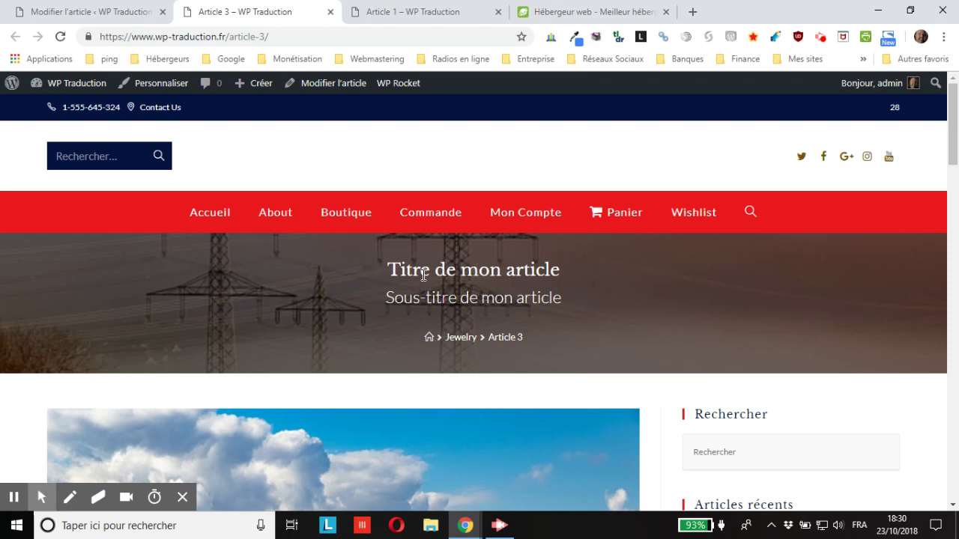
pyautogui.click(78, 17)
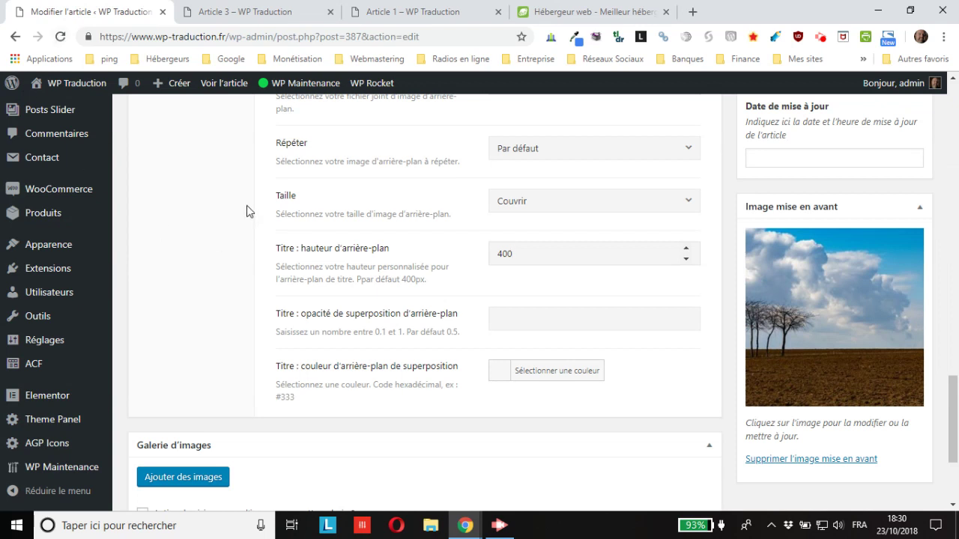
pyautogui.click(499, 372)
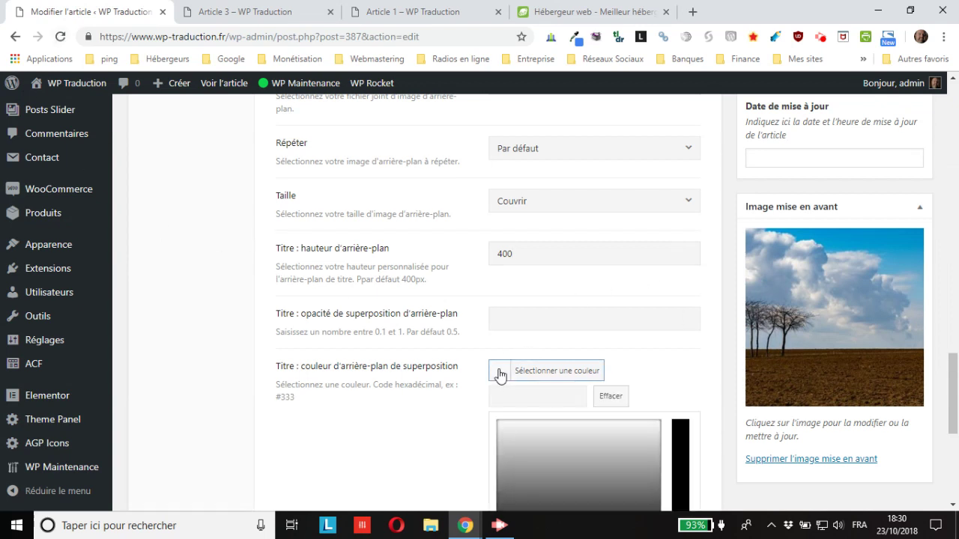
pyautogui.scroll(-2, 659, 330)
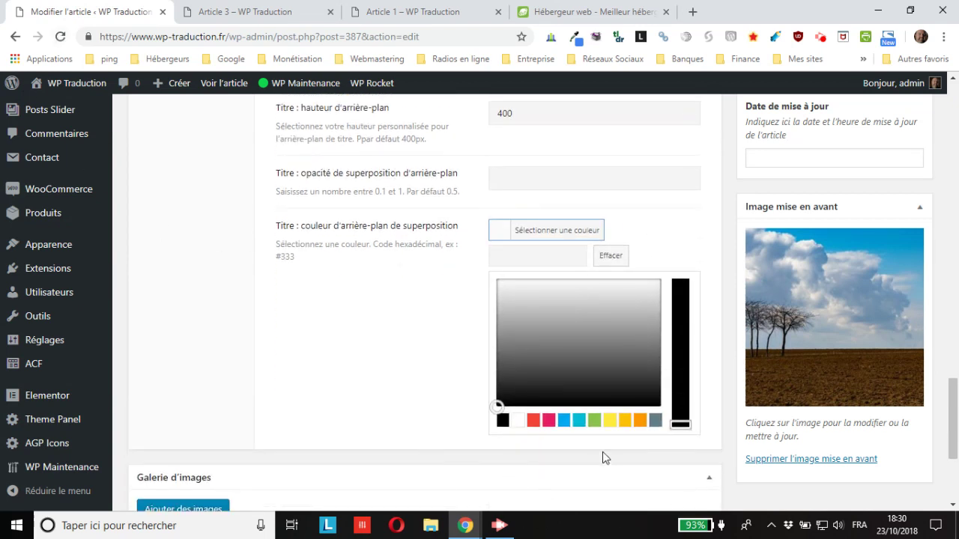
pyautogui.click(533, 420)
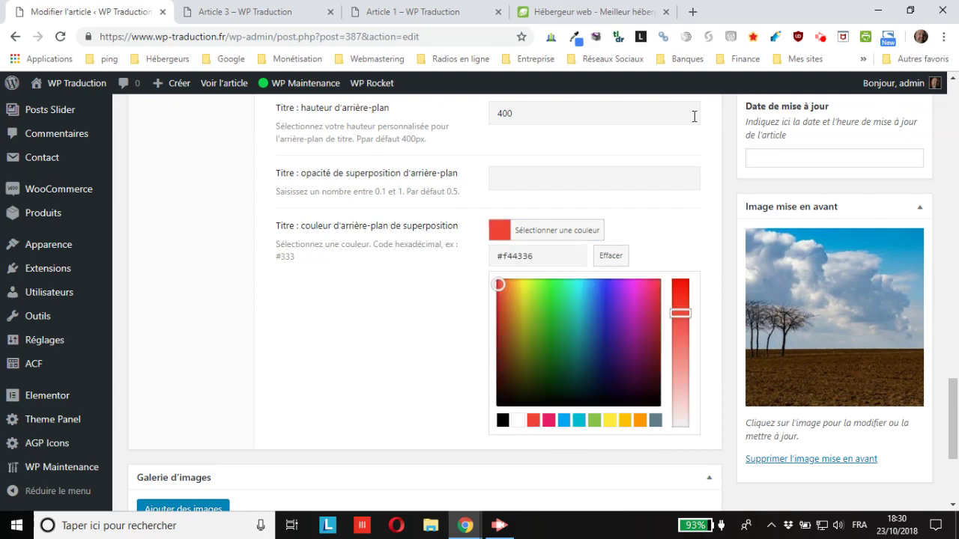
# - Update Article 3 and reload its published page to check the red title overlay at 400 px height
pyautogui.scroll(4, 679, 265)
pyautogui.scroll(10, 539, 238)
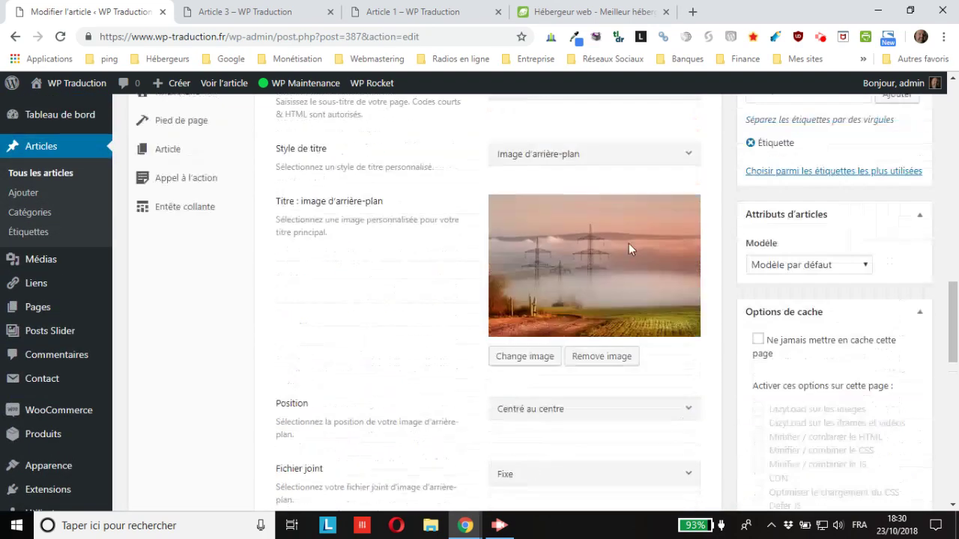
pyautogui.click(891, 145)
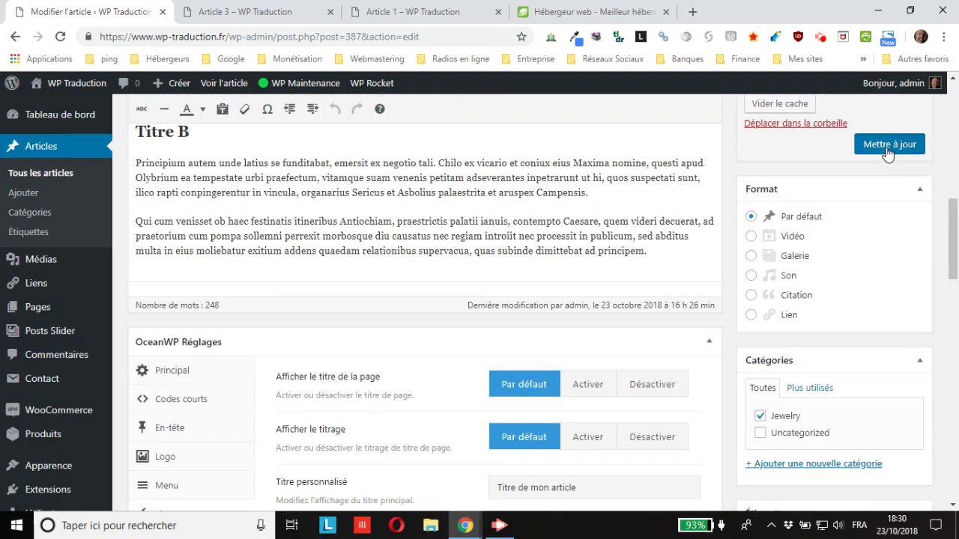
pyautogui.click(247, 12)
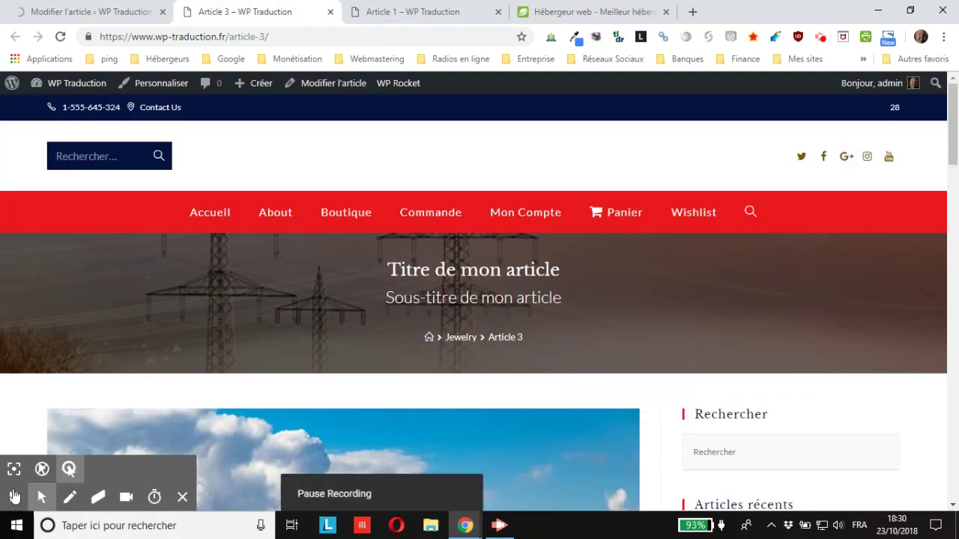
pyautogui.click(60, 36)
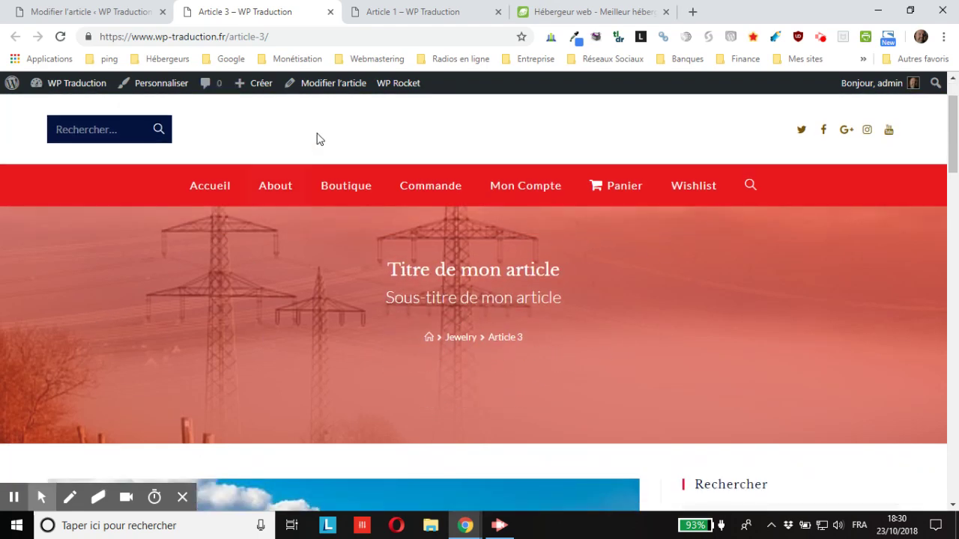
# - Change the title background overlay colour to the blue preset #03a9f4 in Article 3's OceanWP title settings
pyautogui.click(93, 12)
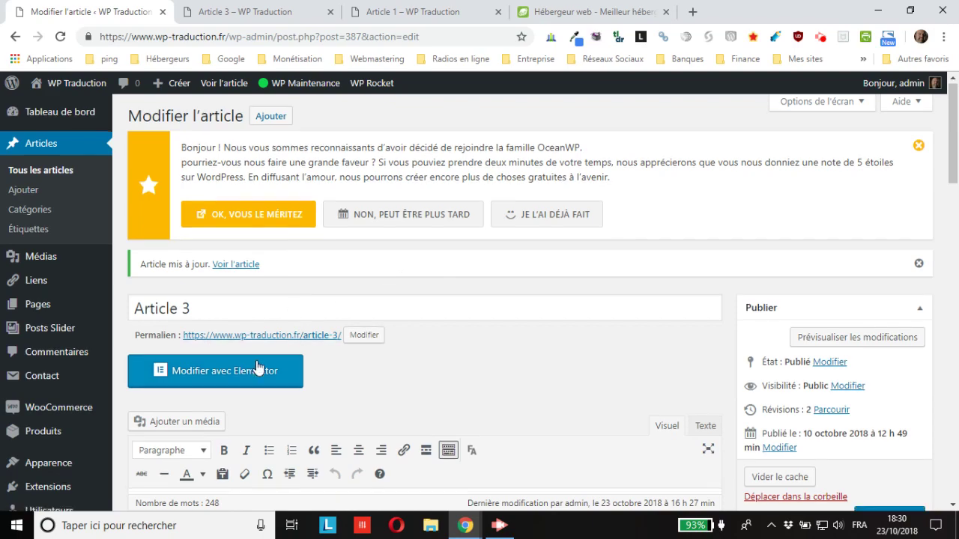
pyautogui.scroll(-3, 250, 356)
pyautogui.scroll(-8, 217, 375)
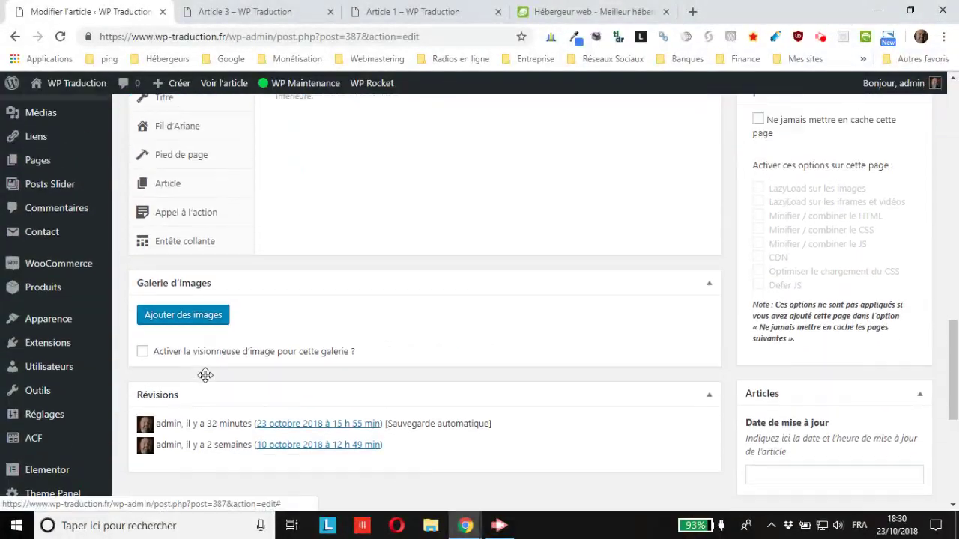
pyautogui.scroll(3, 206, 379)
pyautogui.scroll(-2, 211, 408)
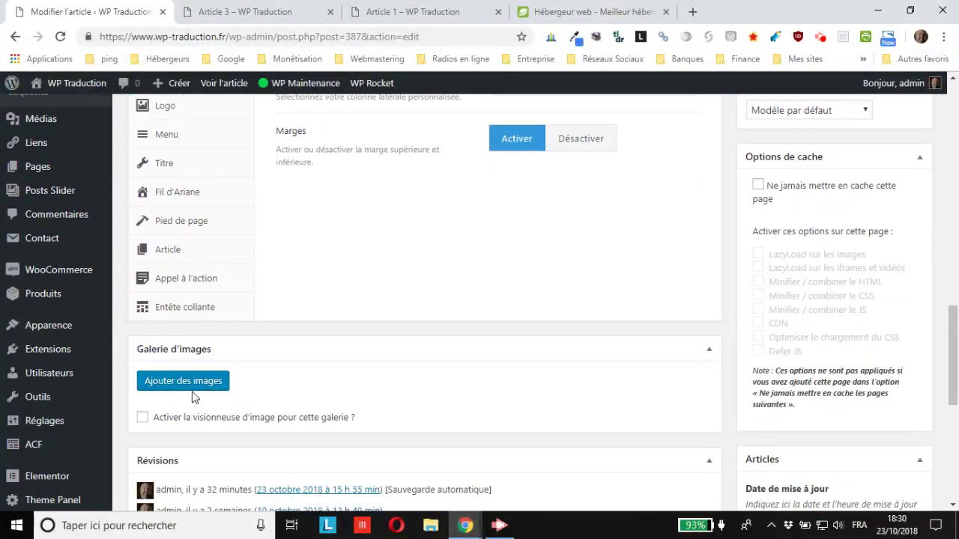
pyautogui.click(163, 163)
pyautogui.scroll(-5, 352, 340)
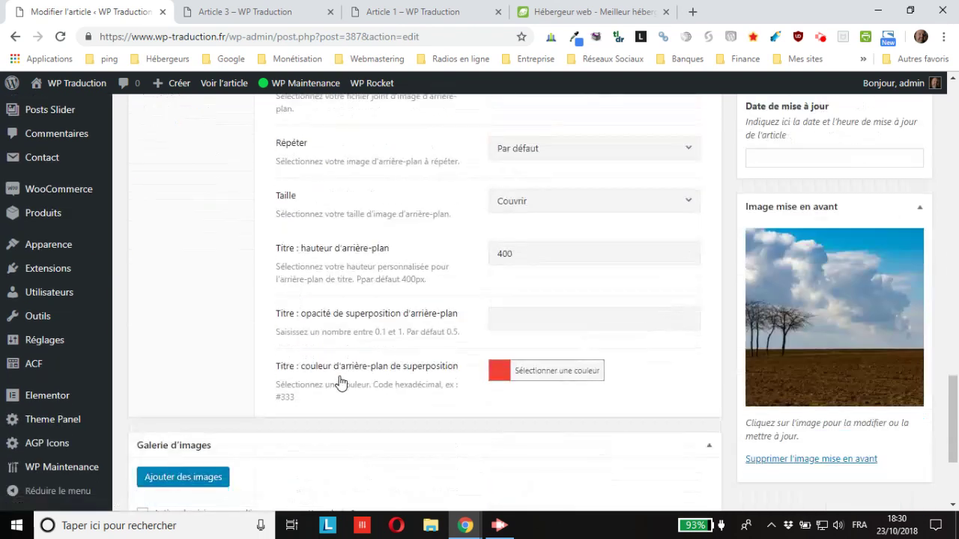
pyautogui.click(557, 375)
pyautogui.scroll(-3, 345, 375)
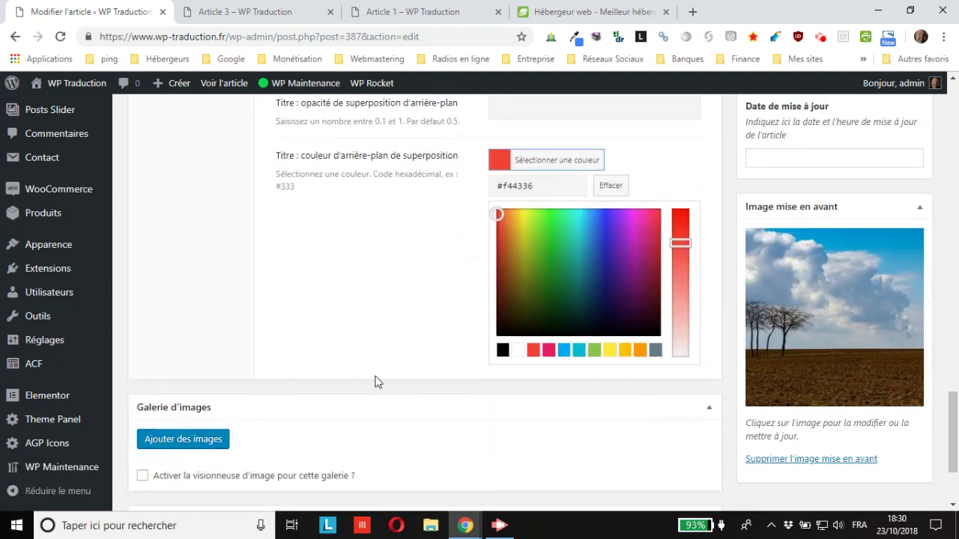
pyautogui.click(569, 351)
# - Update Article 3, then reload and scroll its published page to check the blue title overlay
pyautogui.scroll(10, 952, 337)
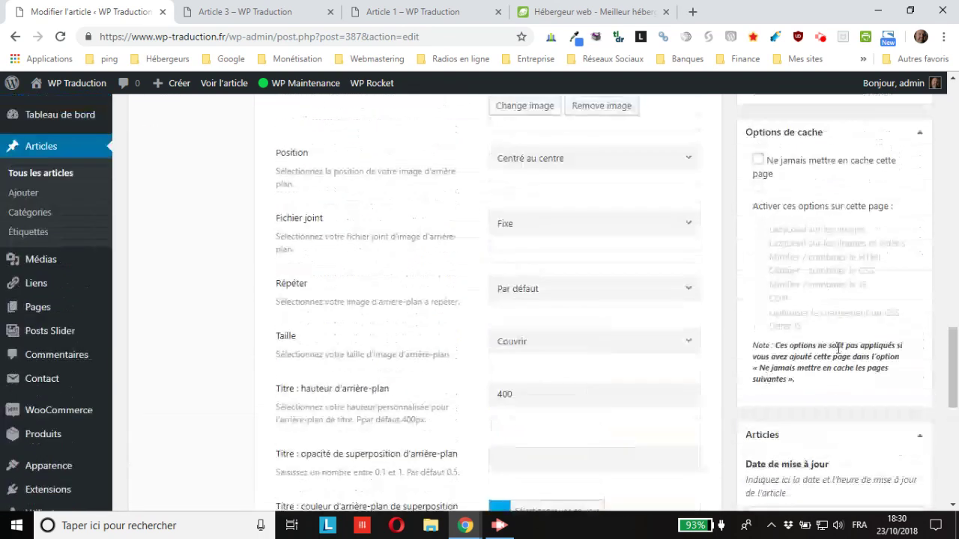
pyautogui.scroll(3, 894, 217)
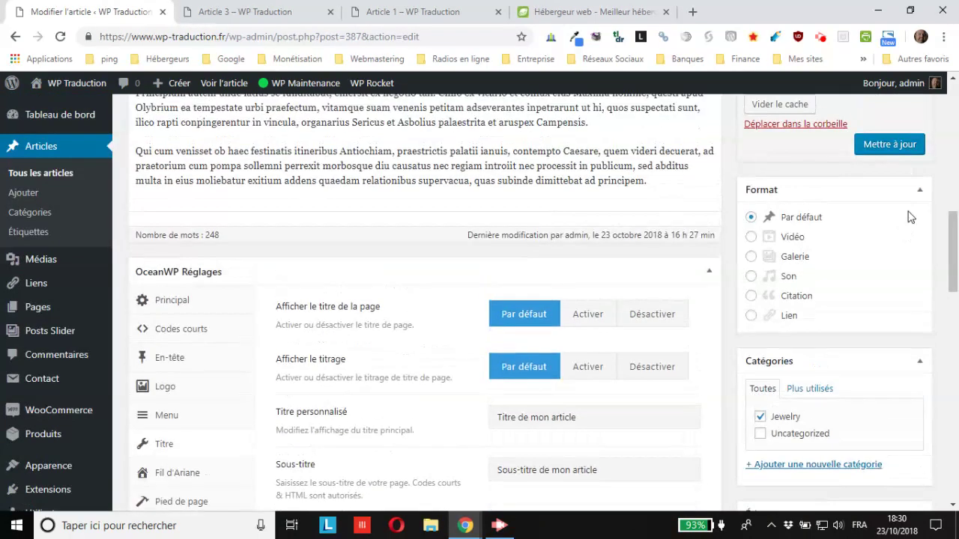
pyautogui.click(890, 146)
pyautogui.click(225, 11)
pyautogui.moveTo(13, 501)
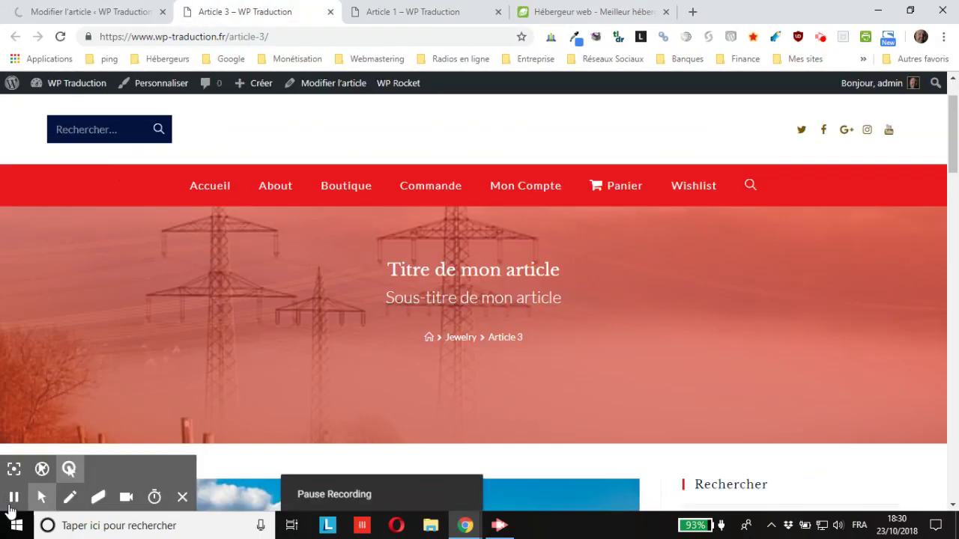
pyautogui.press('F5')
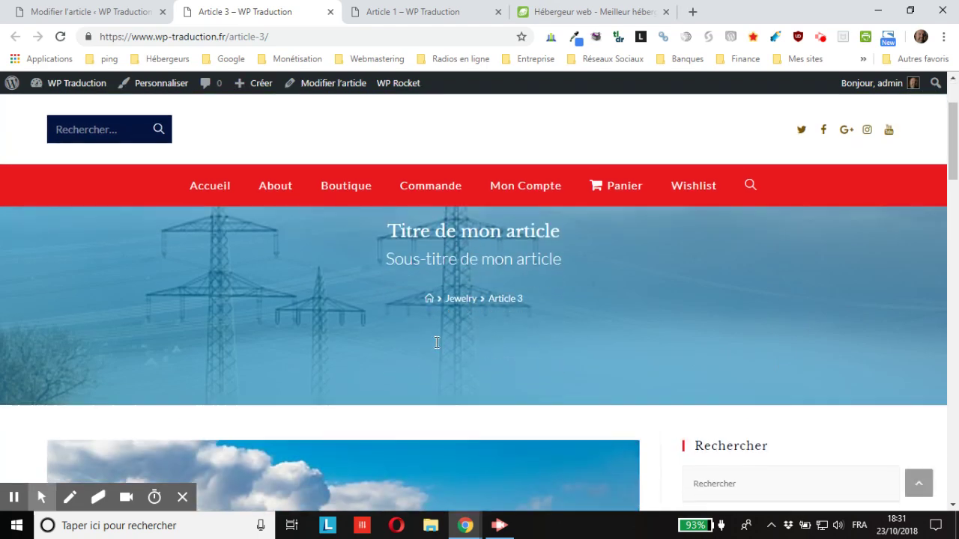
pyautogui.scroll(-5, 487, 359)
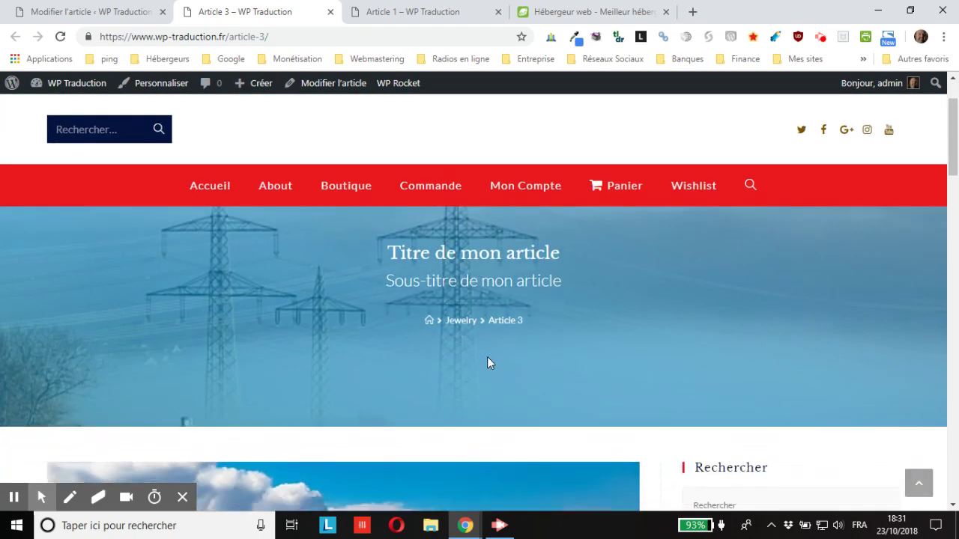
pyautogui.scroll(5, 486, 357)
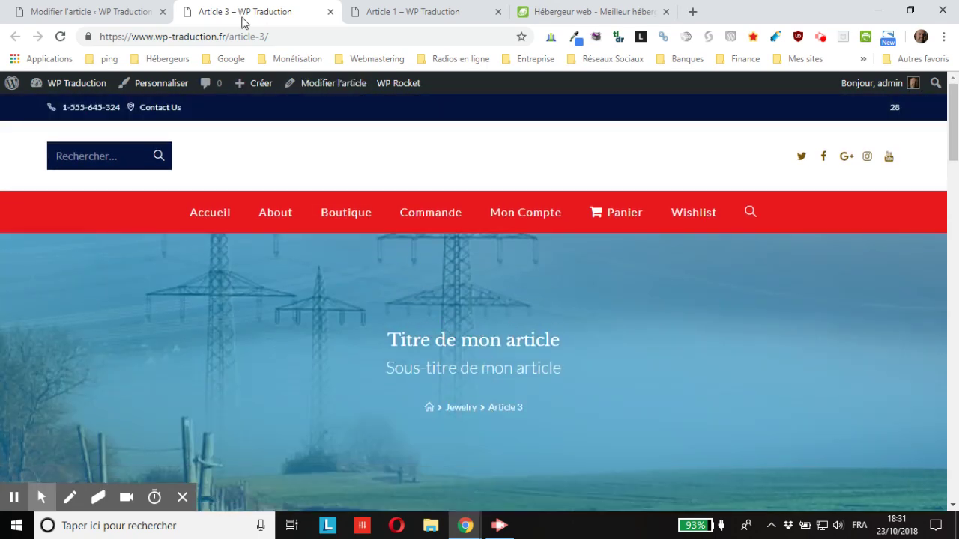
# - Clear the title background overlay colour in Article 3's OceanWP title settings
pyautogui.click(136, 14)
pyautogui.scroll(-15, 184, 299)
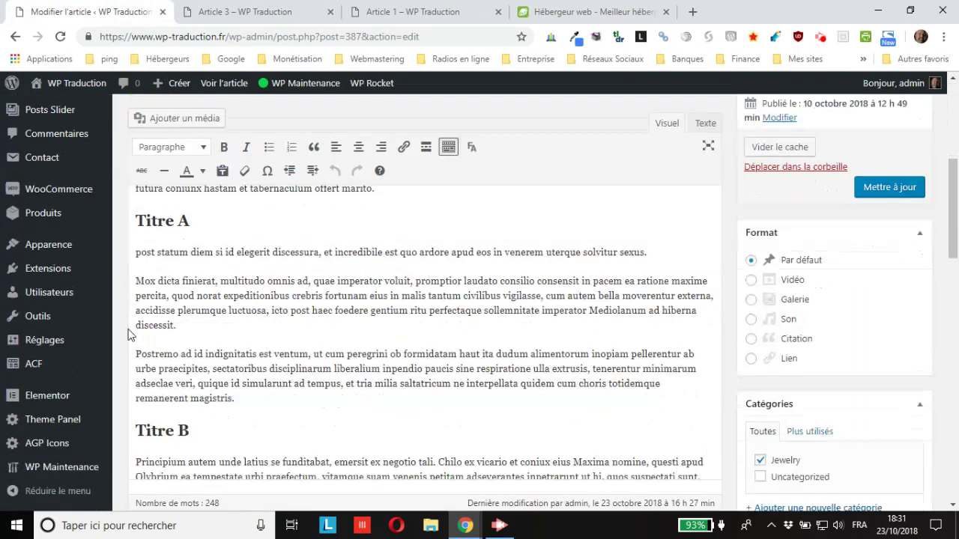
pyautogui.scroll(2, 152, 320)
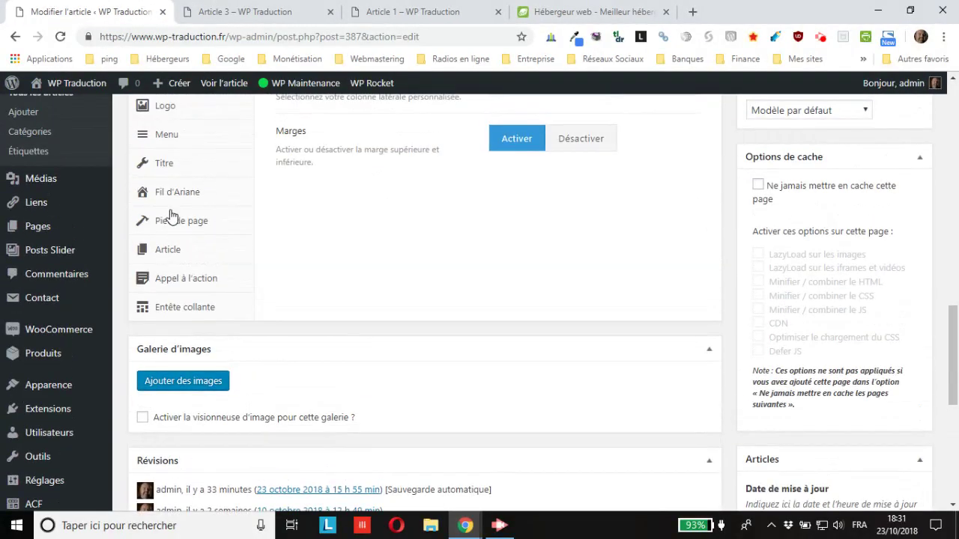
pyautogui.scroll(-9, 586, 222)
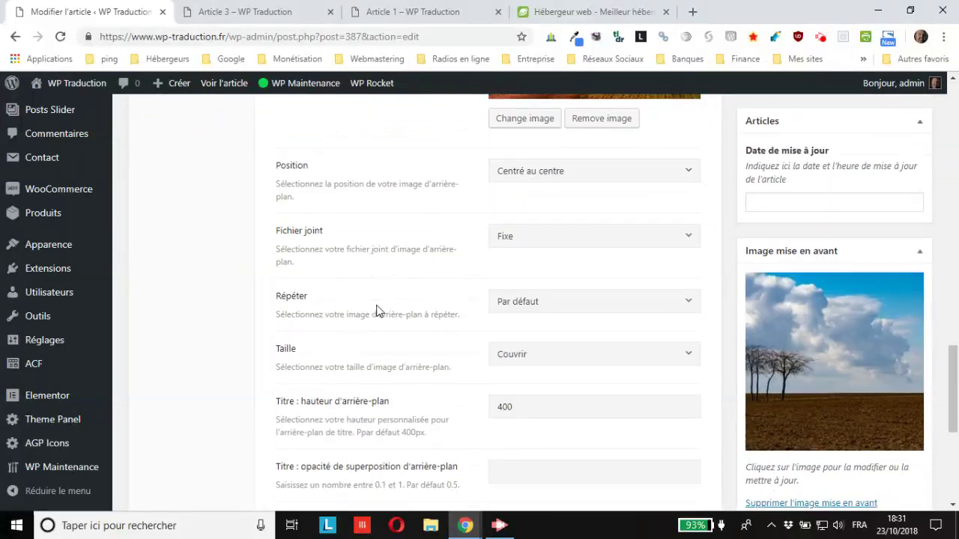
pyautogui.click(562, 193)
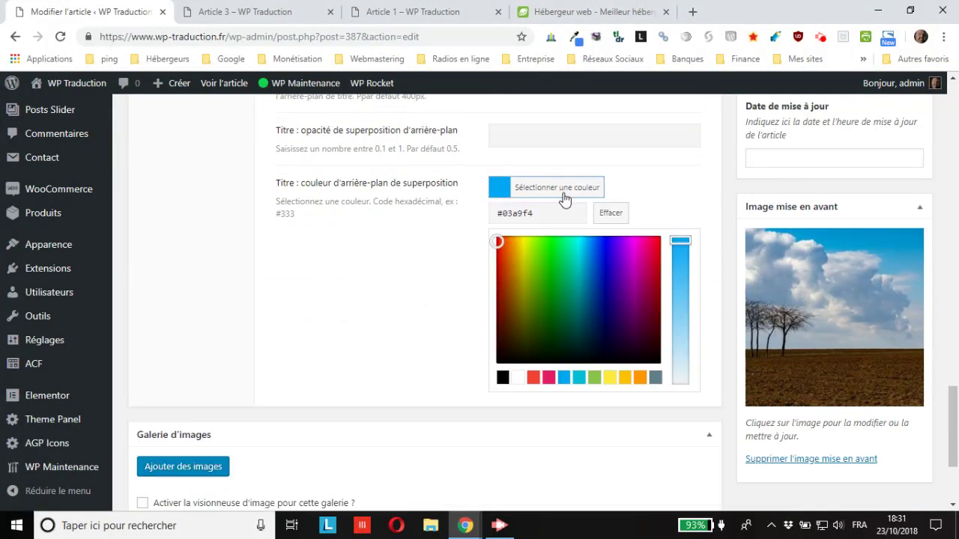
pyautogui.click(611, 214)
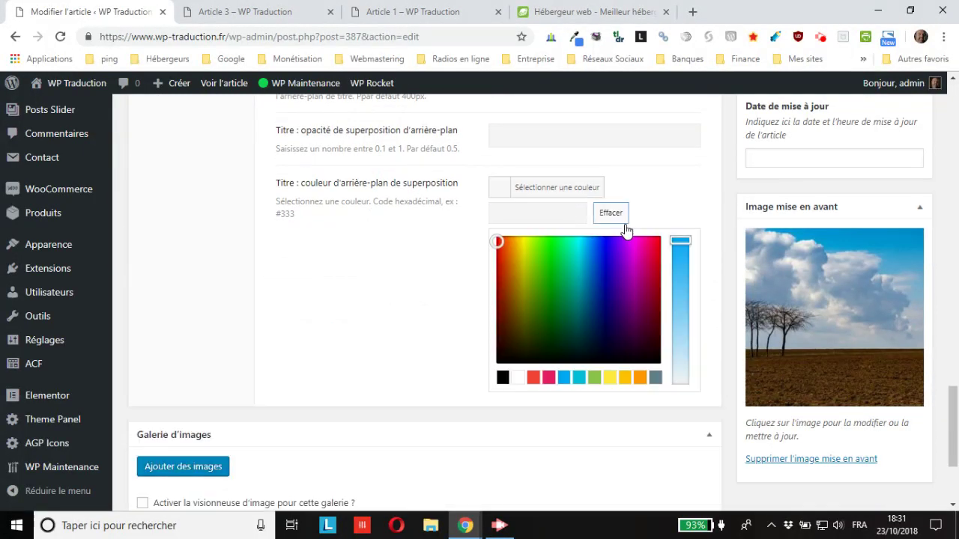
# - Update Article 3, then reload and scroll its published page to check the title area without a custom overlay colour
pyautogui.scroll(15, 712, 265)
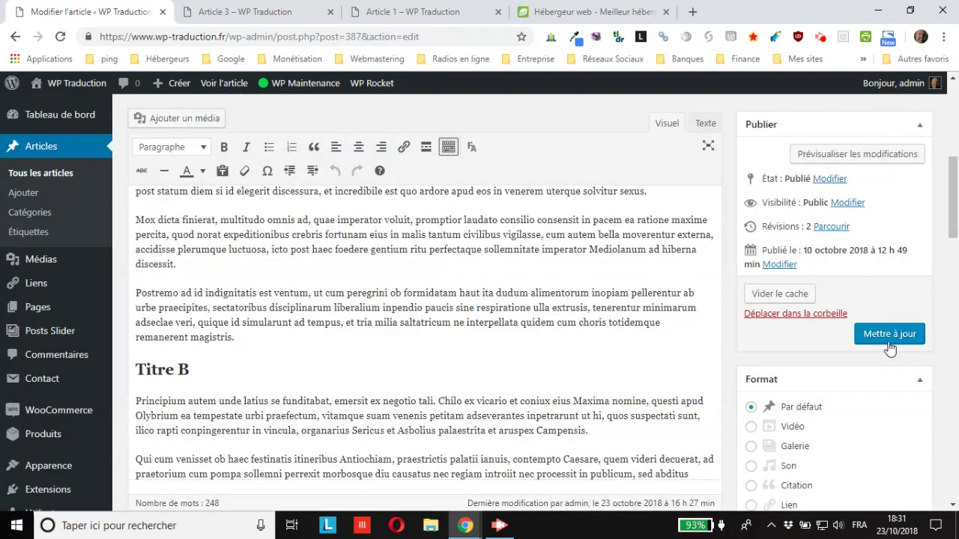
pyautogui.click(889, 334)
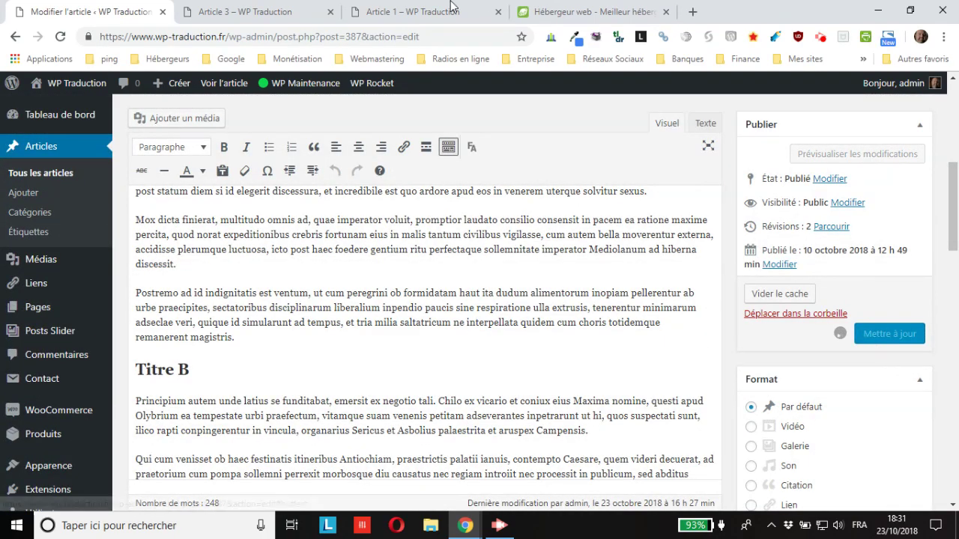
pyautogui.click(245, 14)
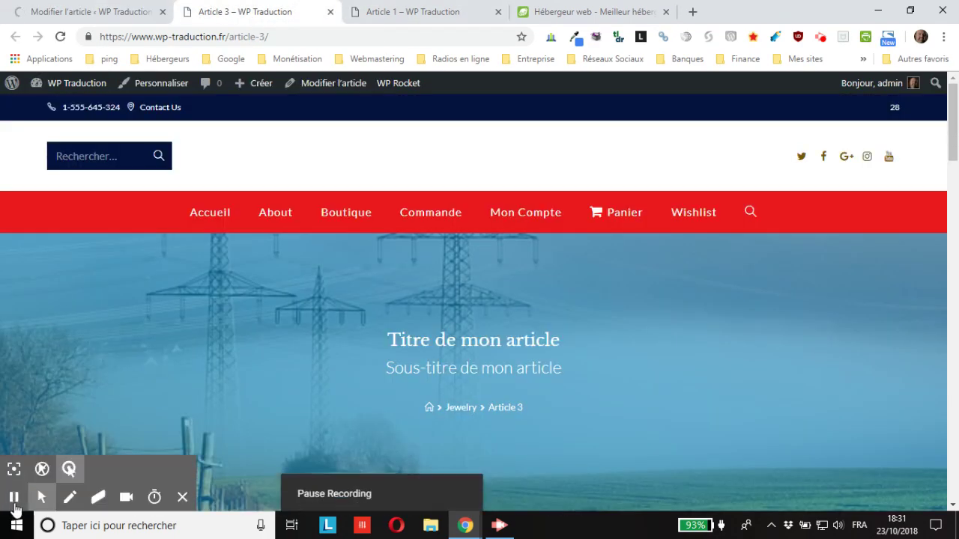
pyautogui.click(60, 36)
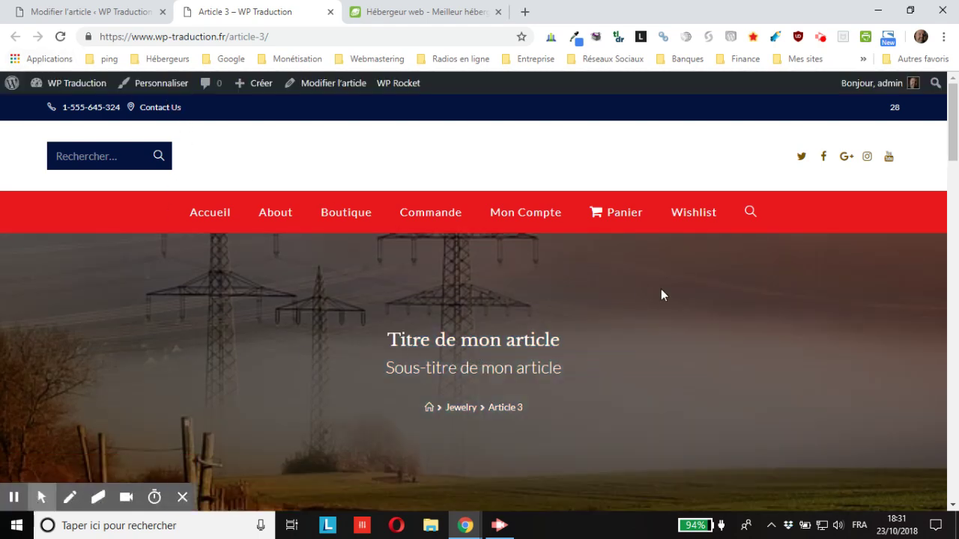
pyautogui.scroll(-5, 449, 337)
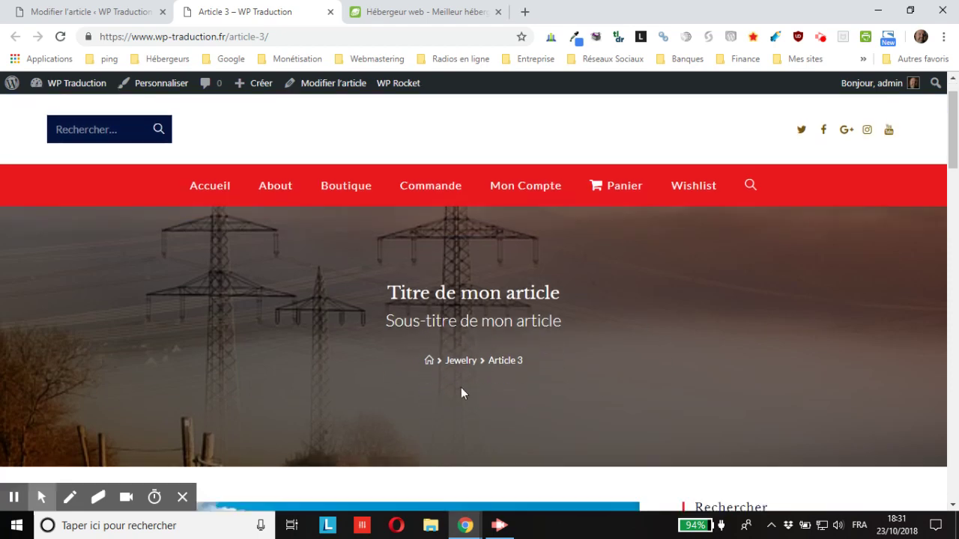
pyautogui.scroll(5, 377, 289)
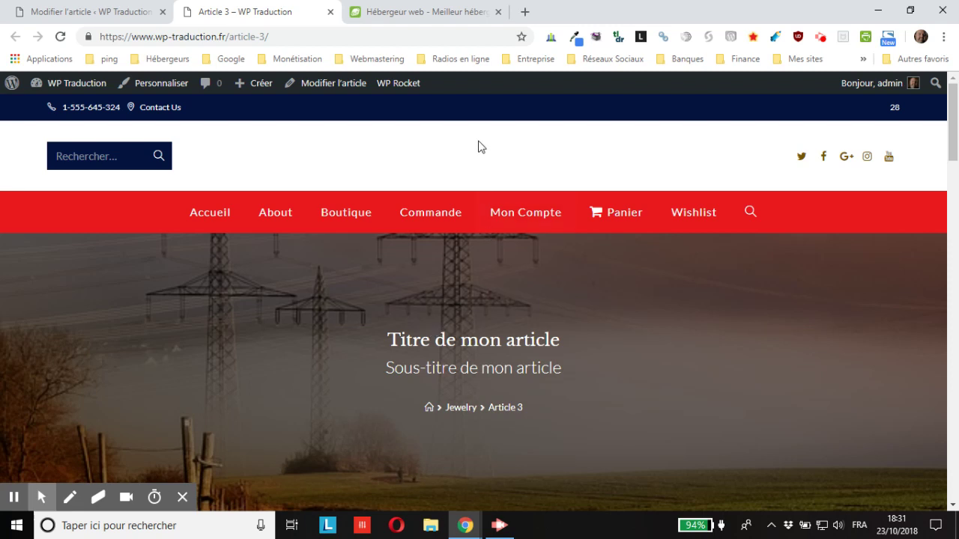
# - Show the PlanetHoster web hosting home page
pyautogui.click(421, 13)
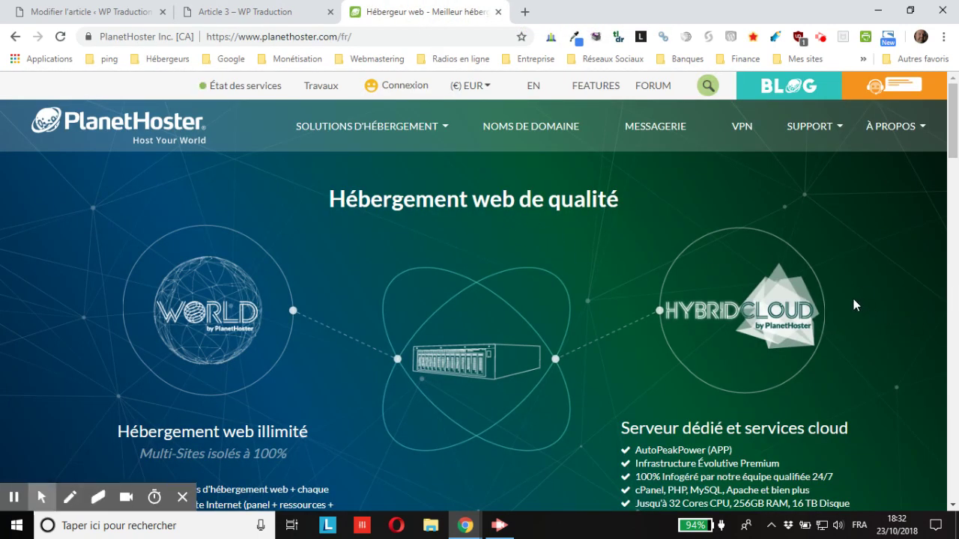